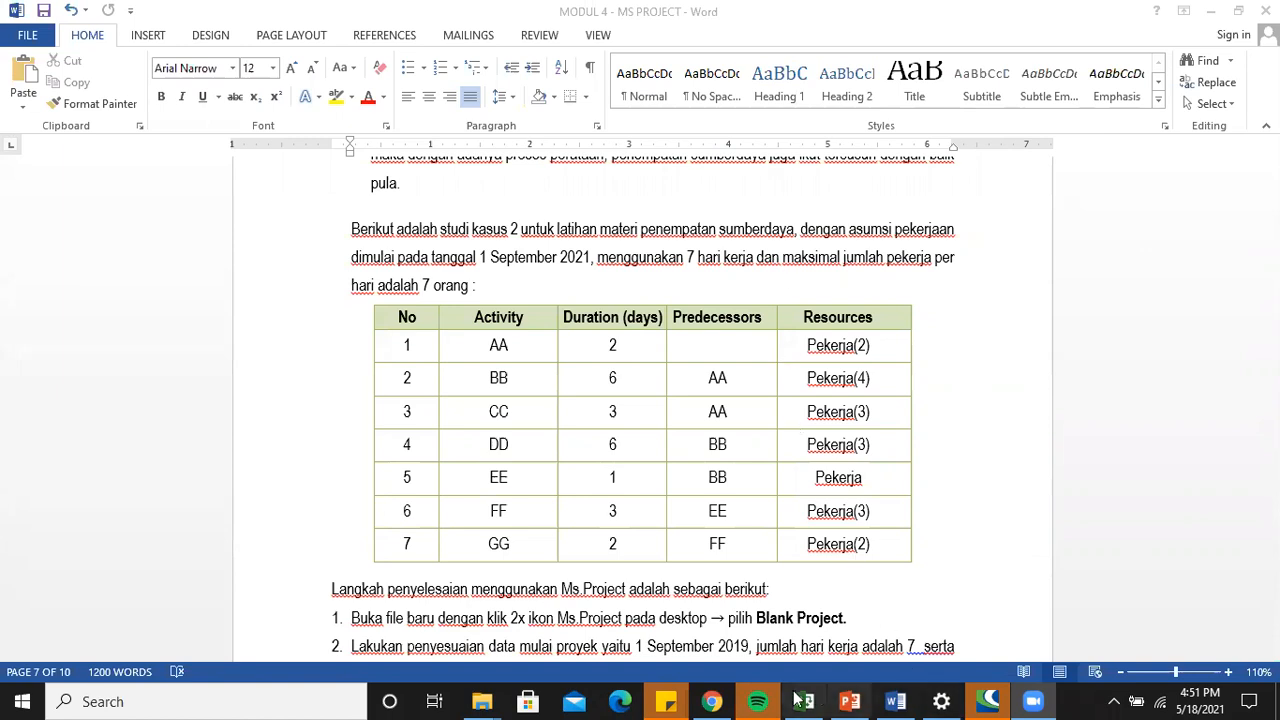
Switch to Microsoft Project and create a new blank project.
click(804, 701)
click(28, 42)
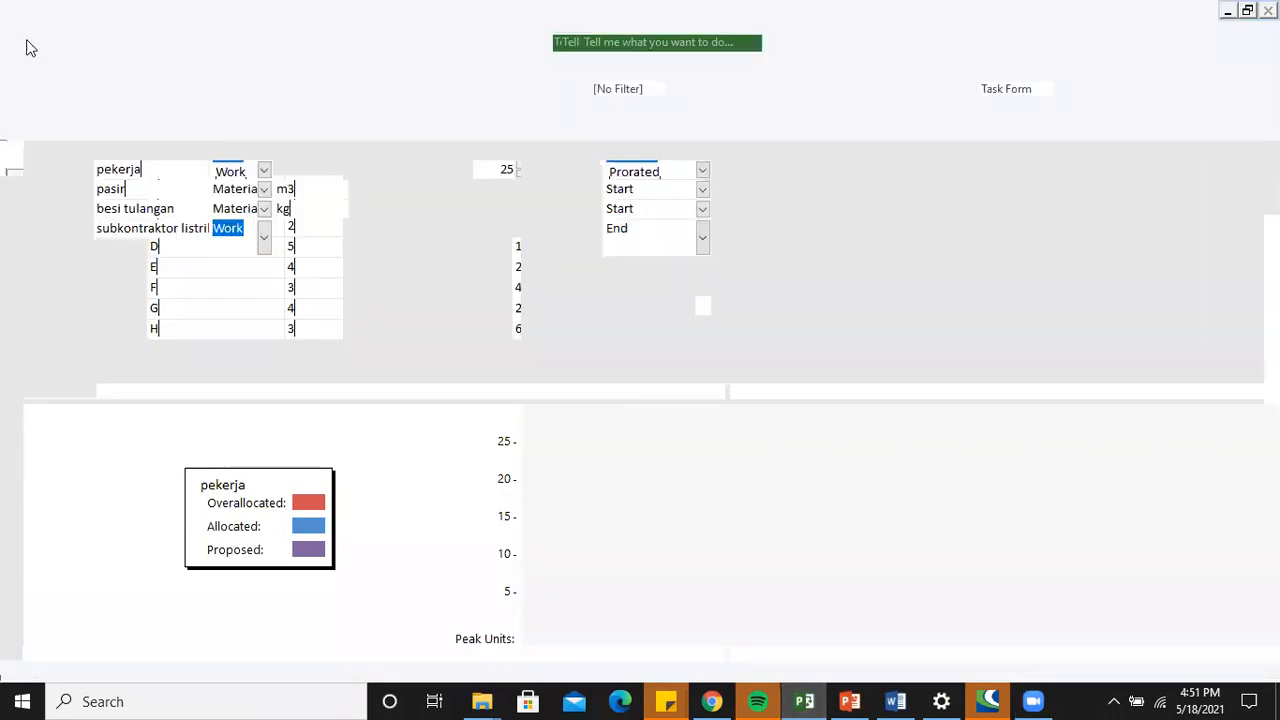
click(56, 122)
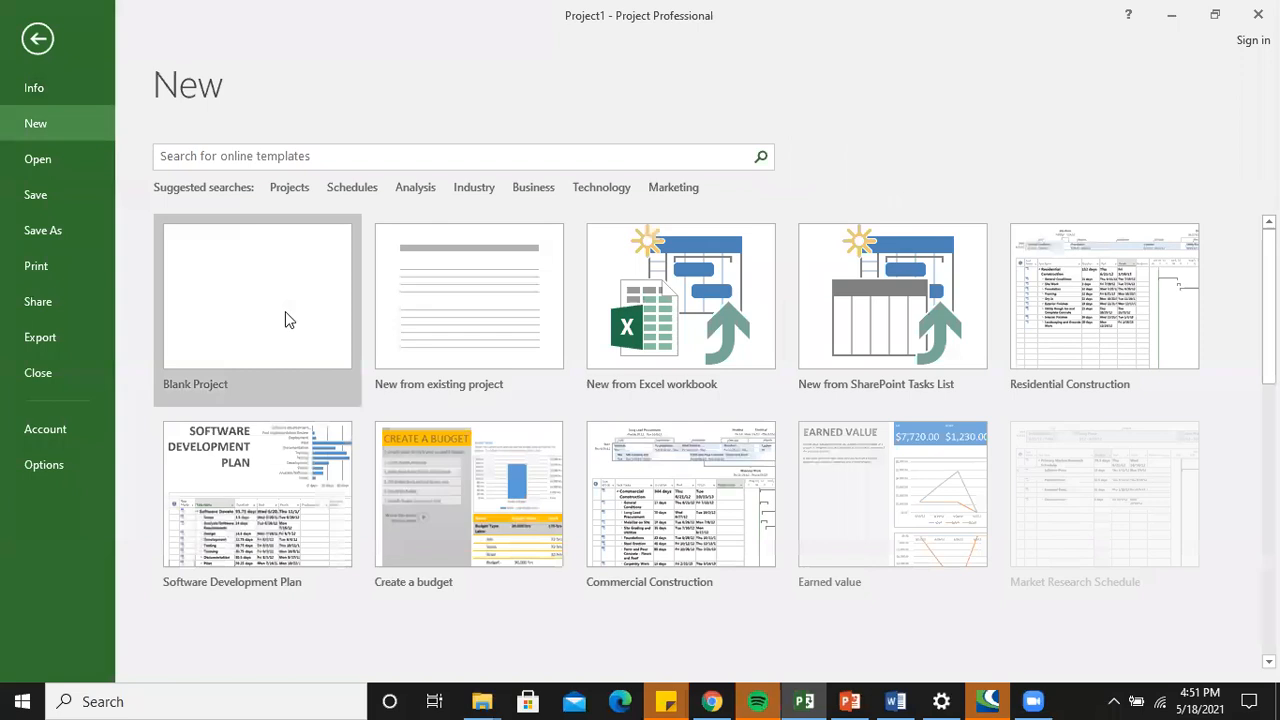
click(286, 317)
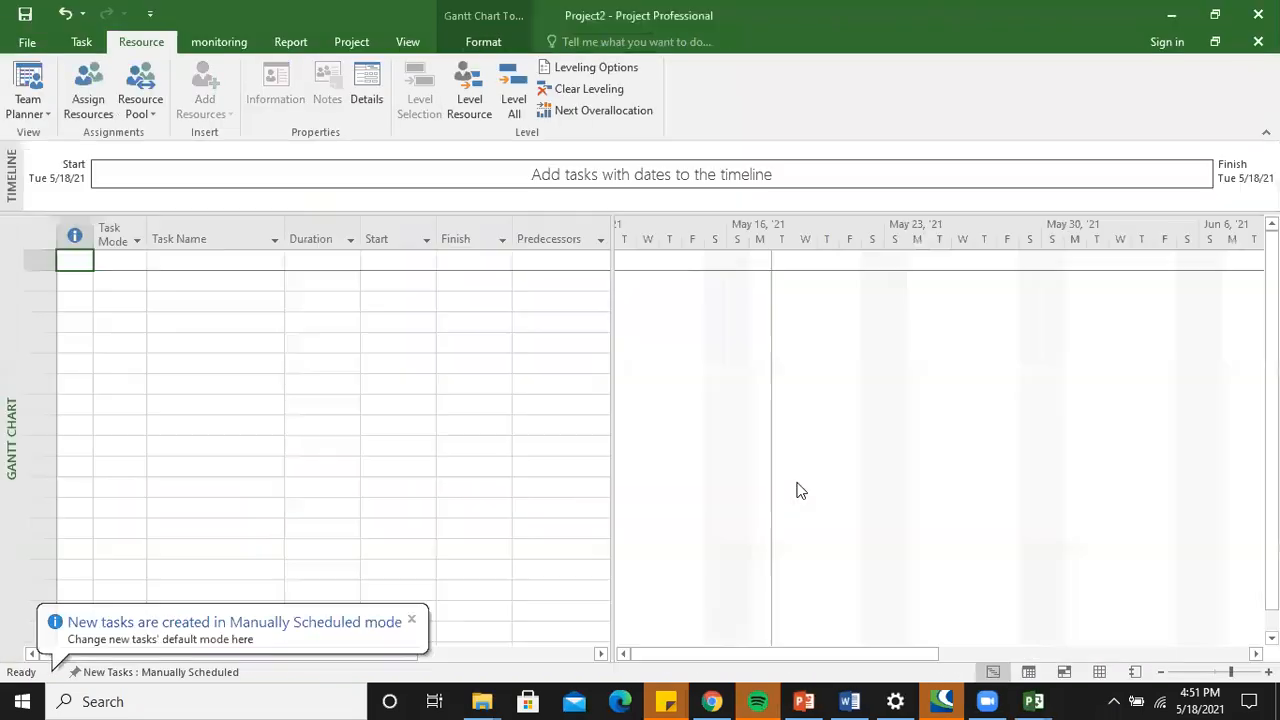
Check the case study in Word and set the new project's start date to 9/1/21 in Project Information.
click(345, 42)
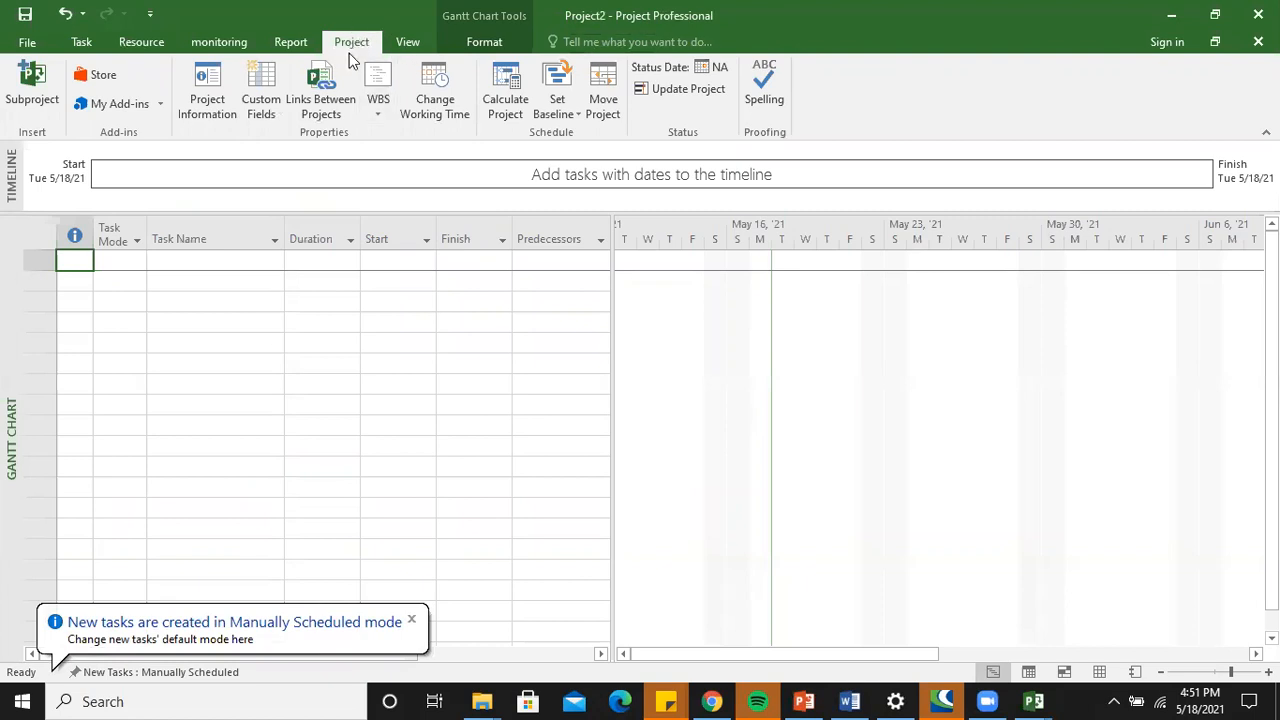
click(205, 88)
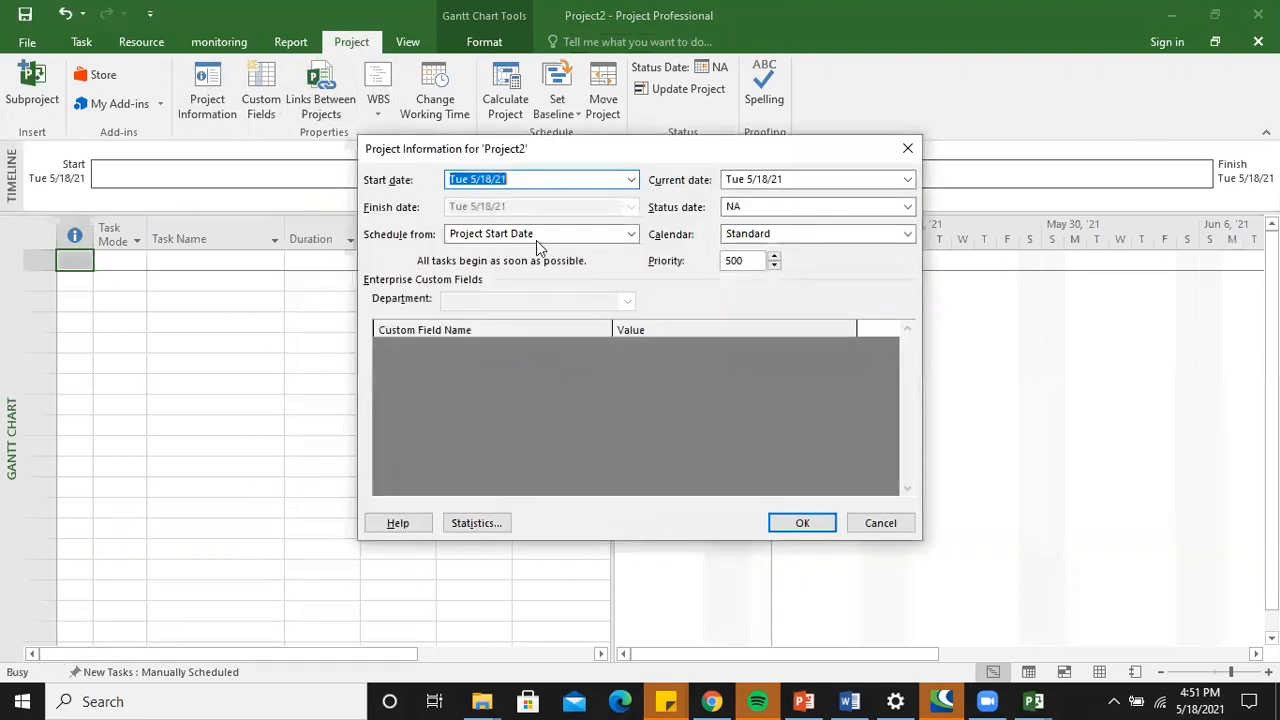
click(849, 701)
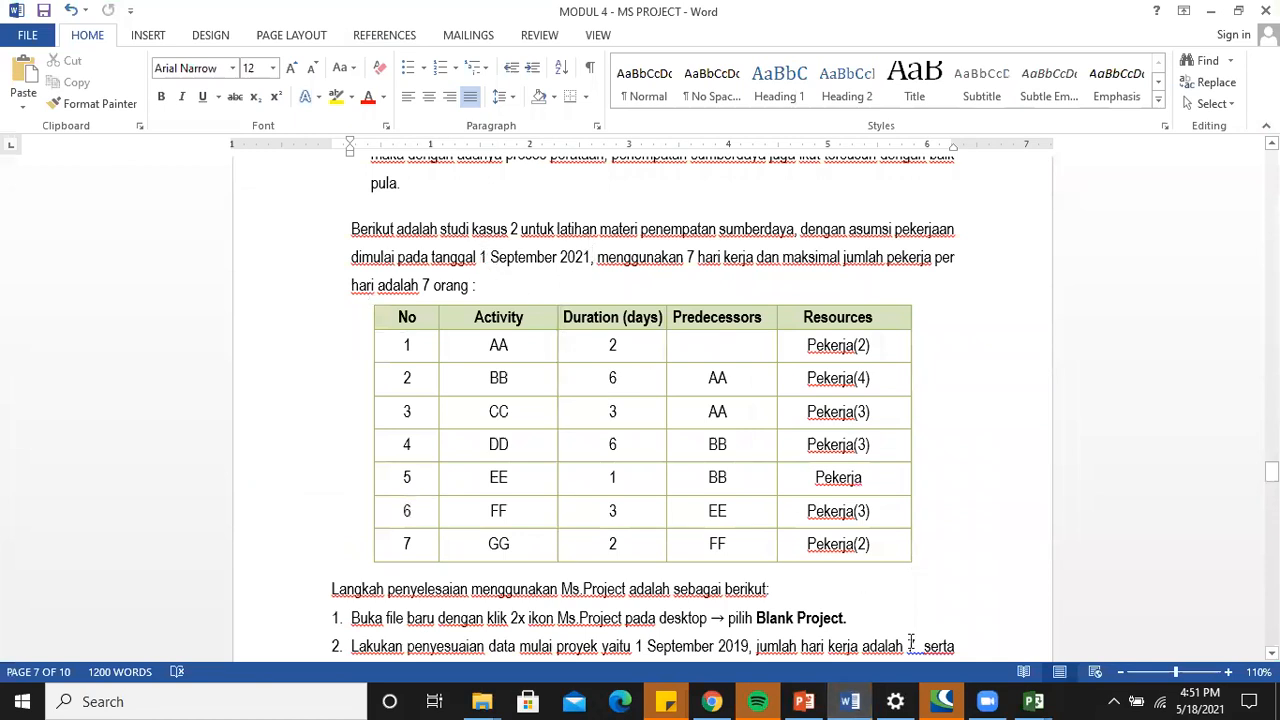
click(1034, 701)
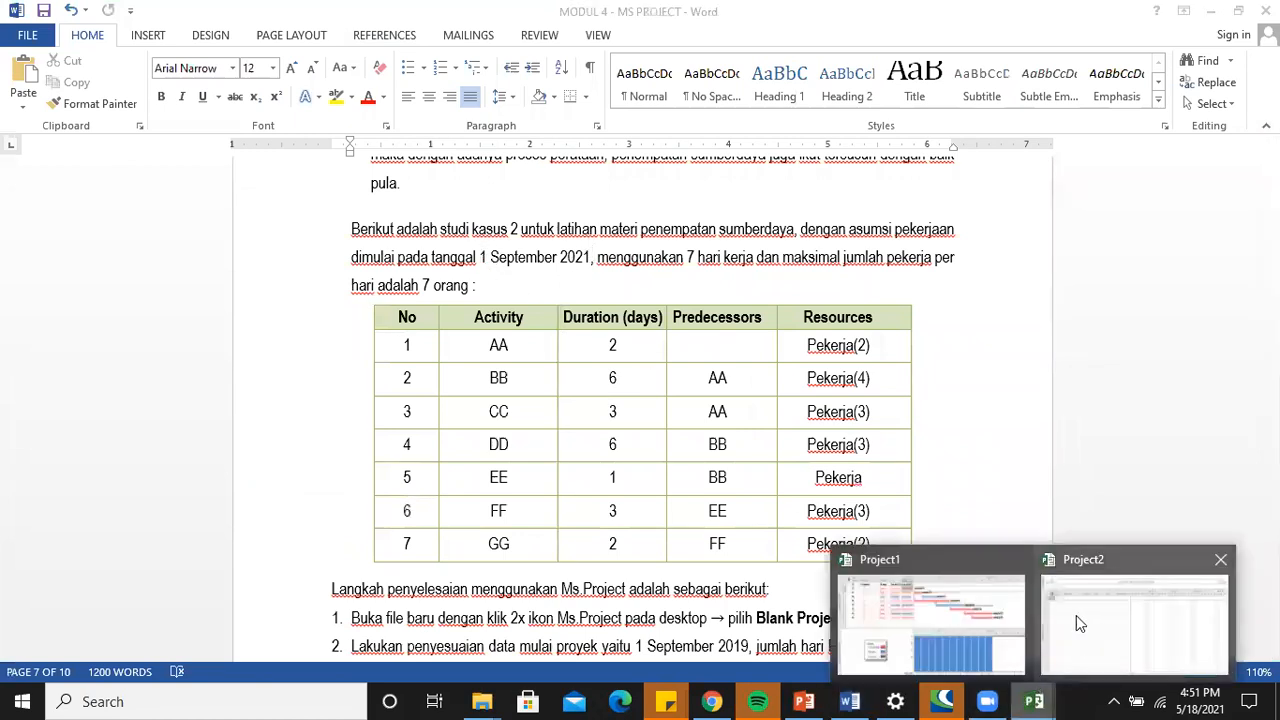
click(1084, 624)
click(517, 180)
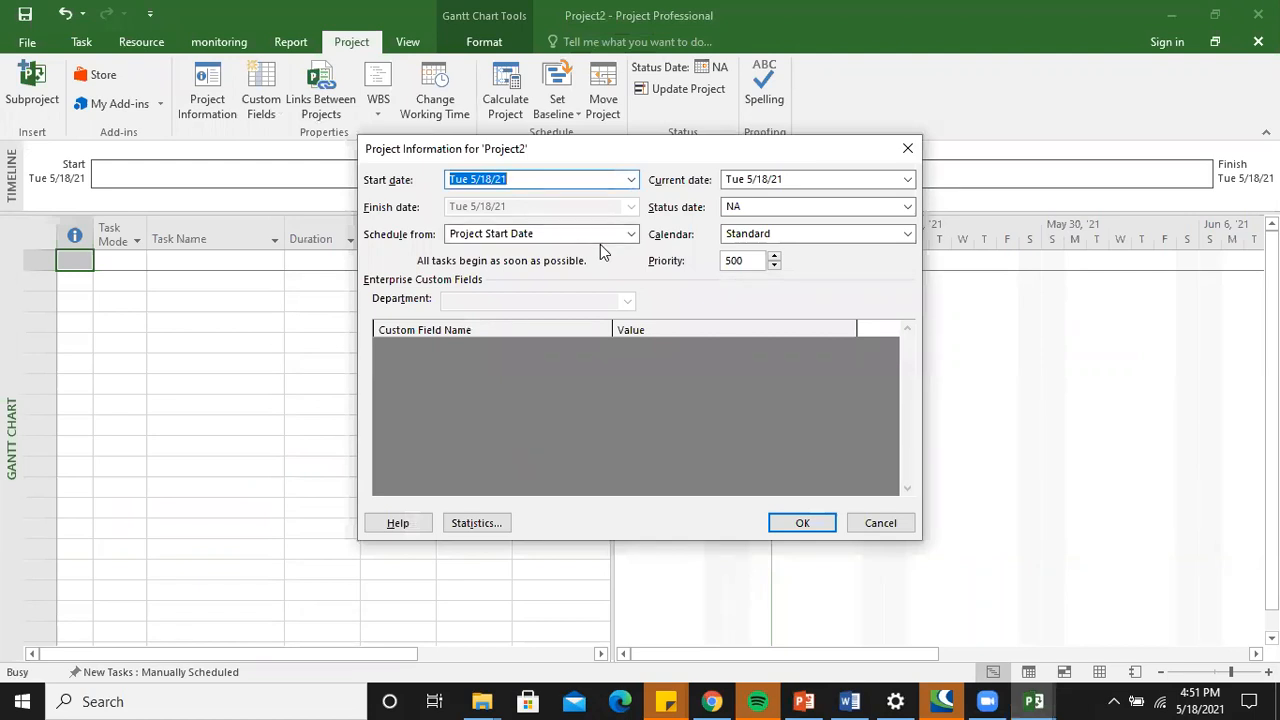
text(9/1)
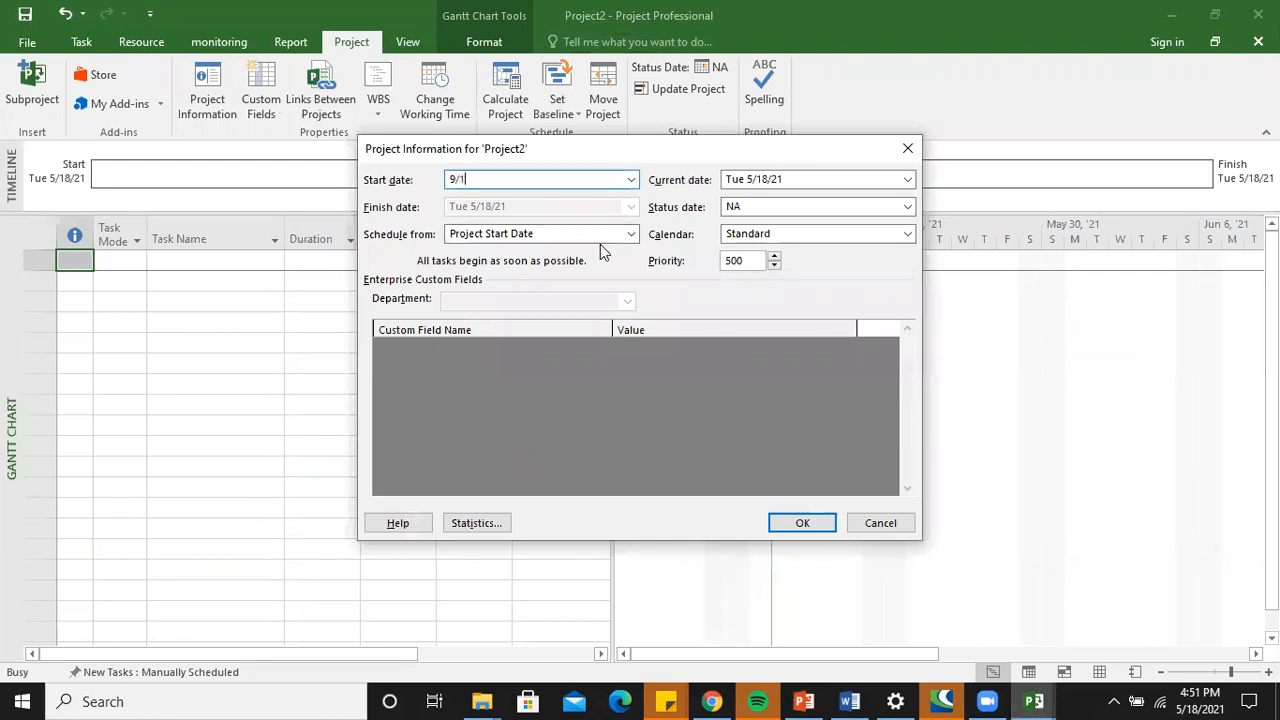
text(/21)
key(Return)
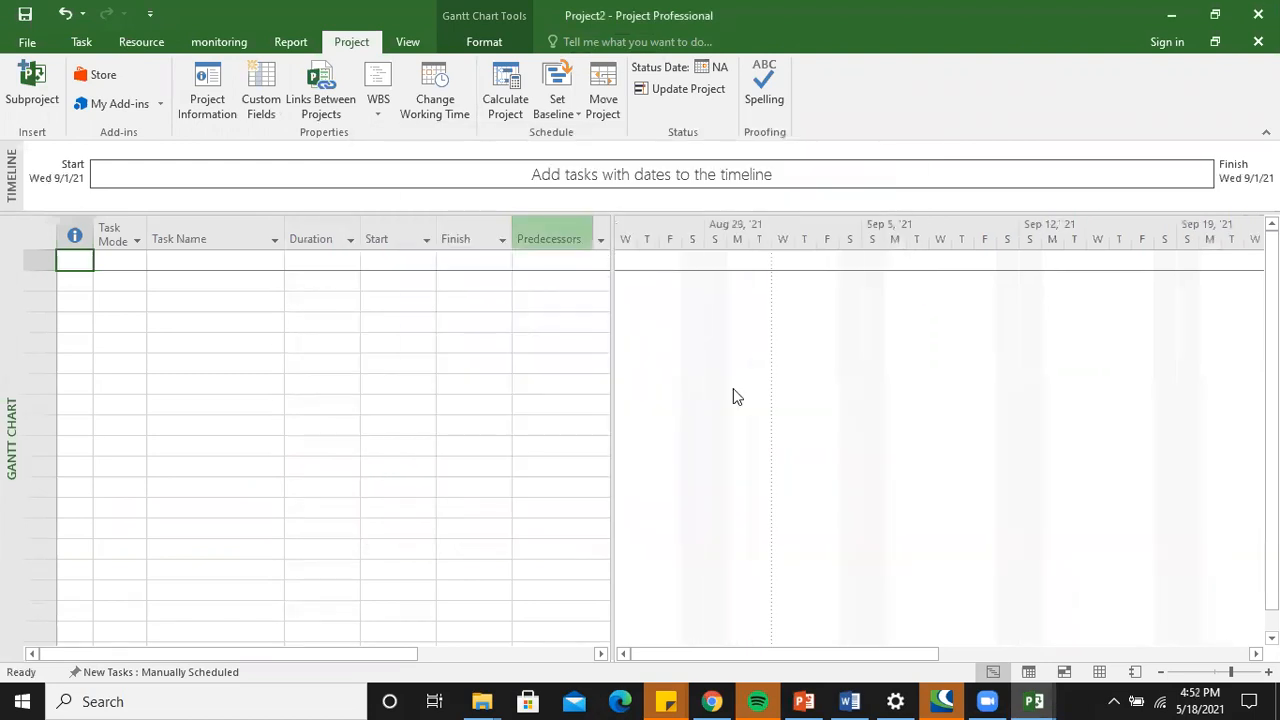
Change the Gantt timescale's bottom tier label to the day-number format "1, 2, ...".
right_click(786, 240)
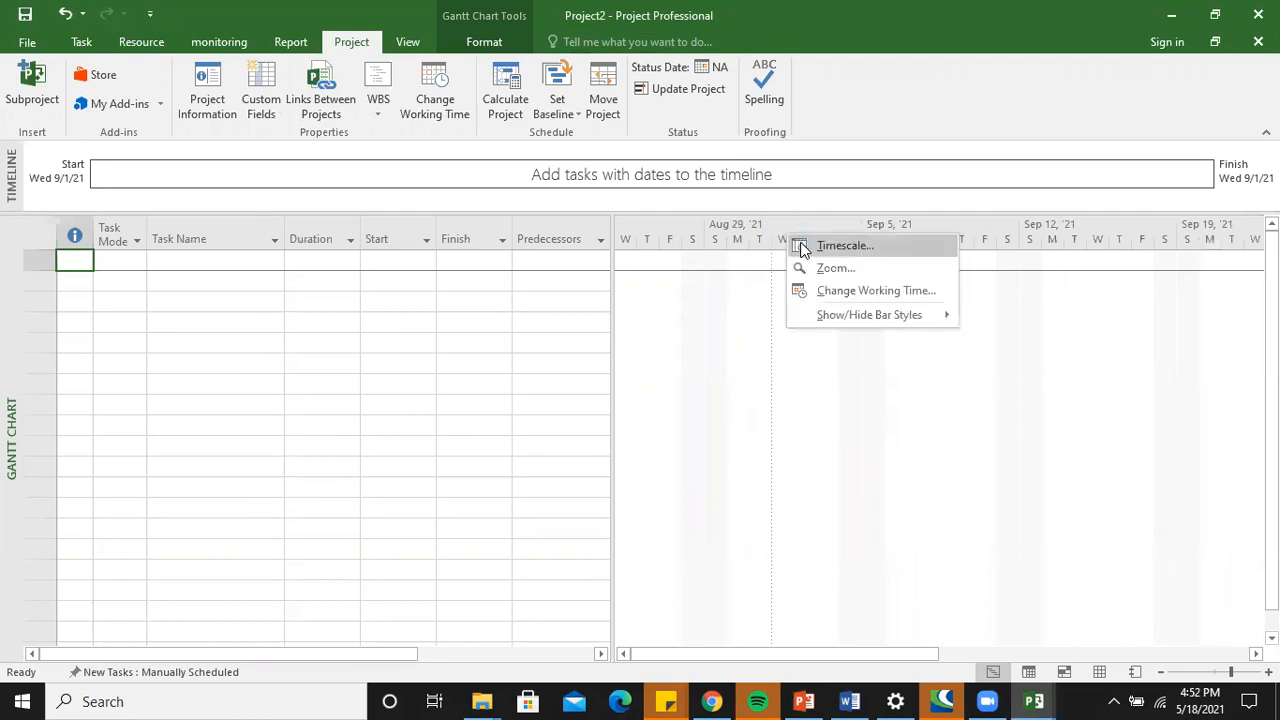
click(803, 247)
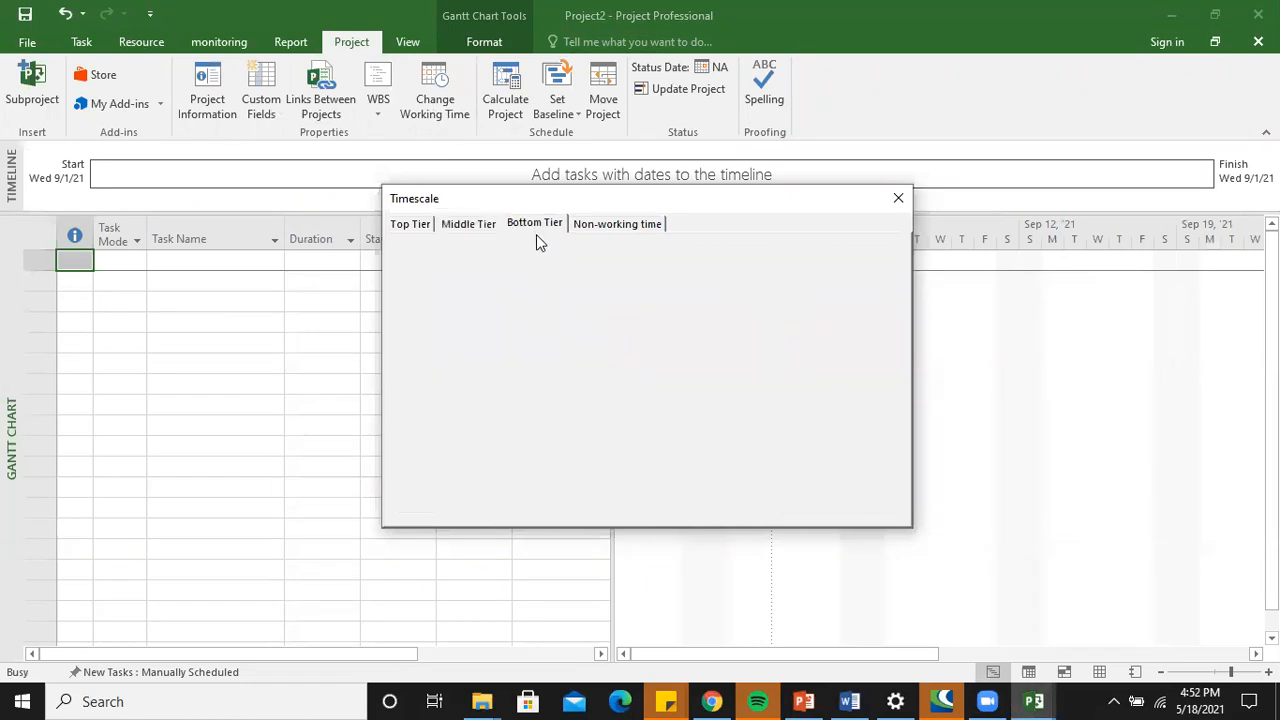
click(795, 274)
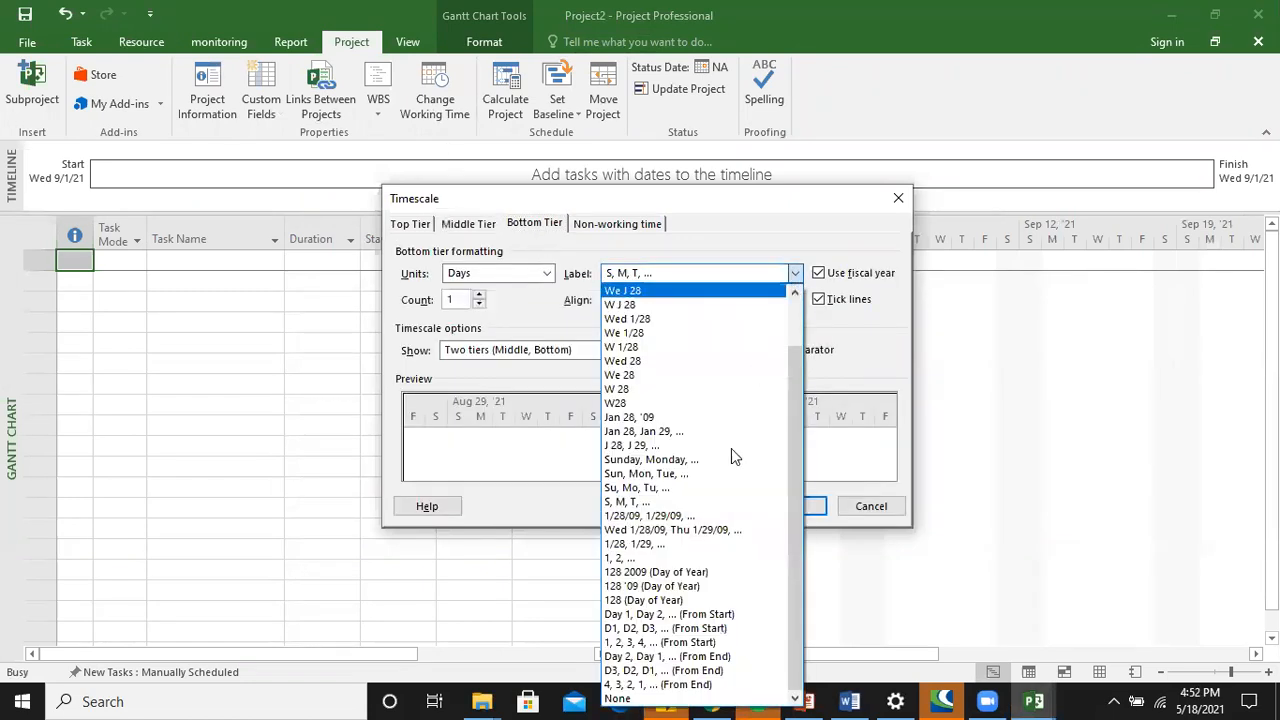
click(745, 558)
click(789, 506)
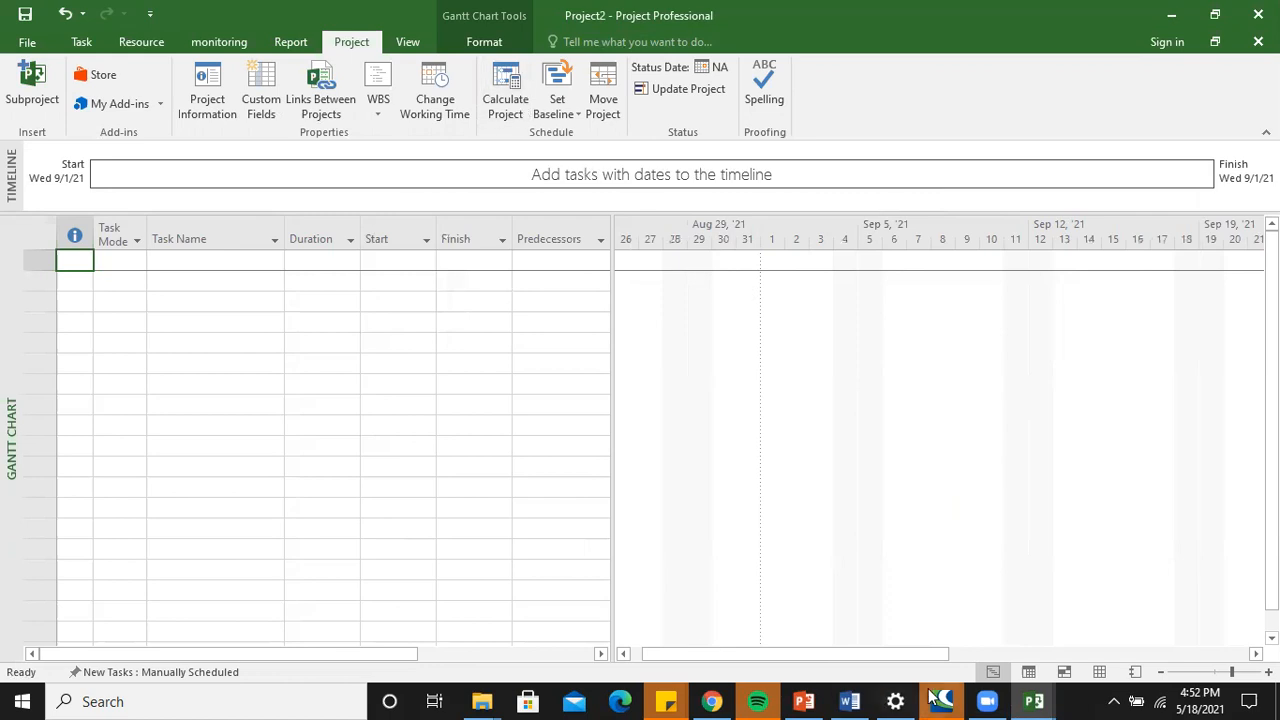
In the Standard calendar's default work week, assign specific working times to all days from Sunday to Saturday.
click(435, 100)
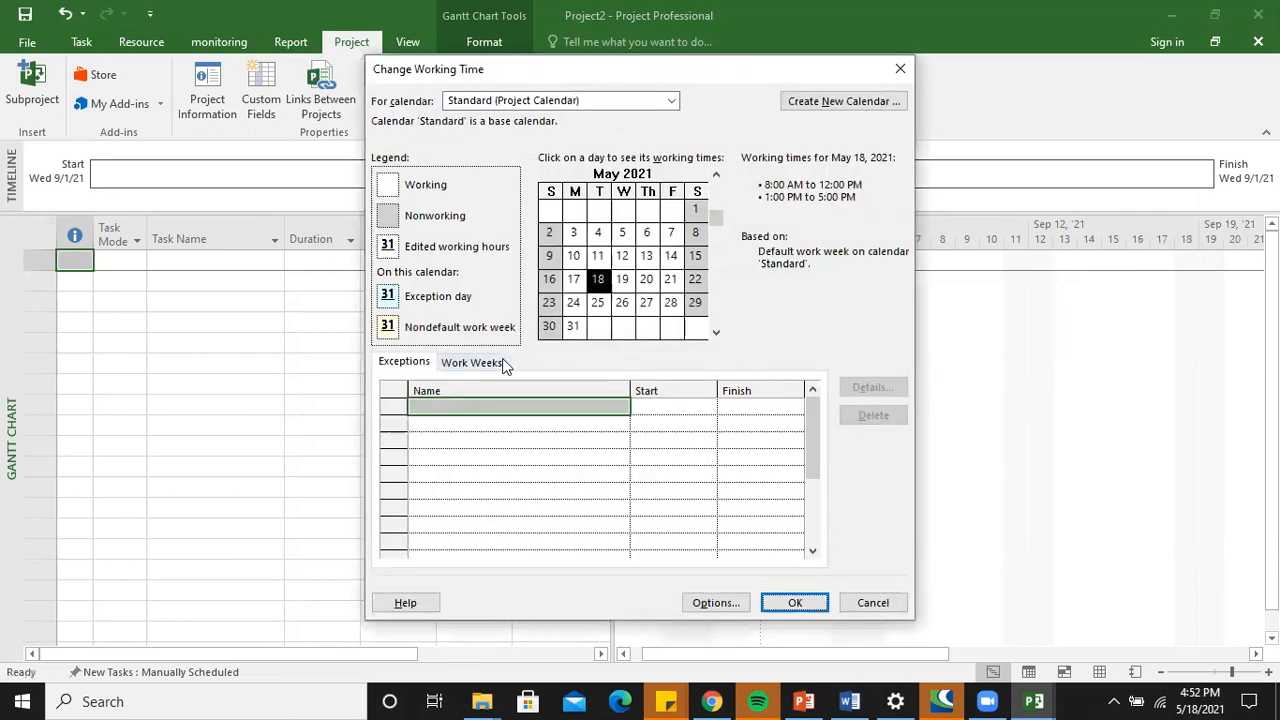
click(493, 364)
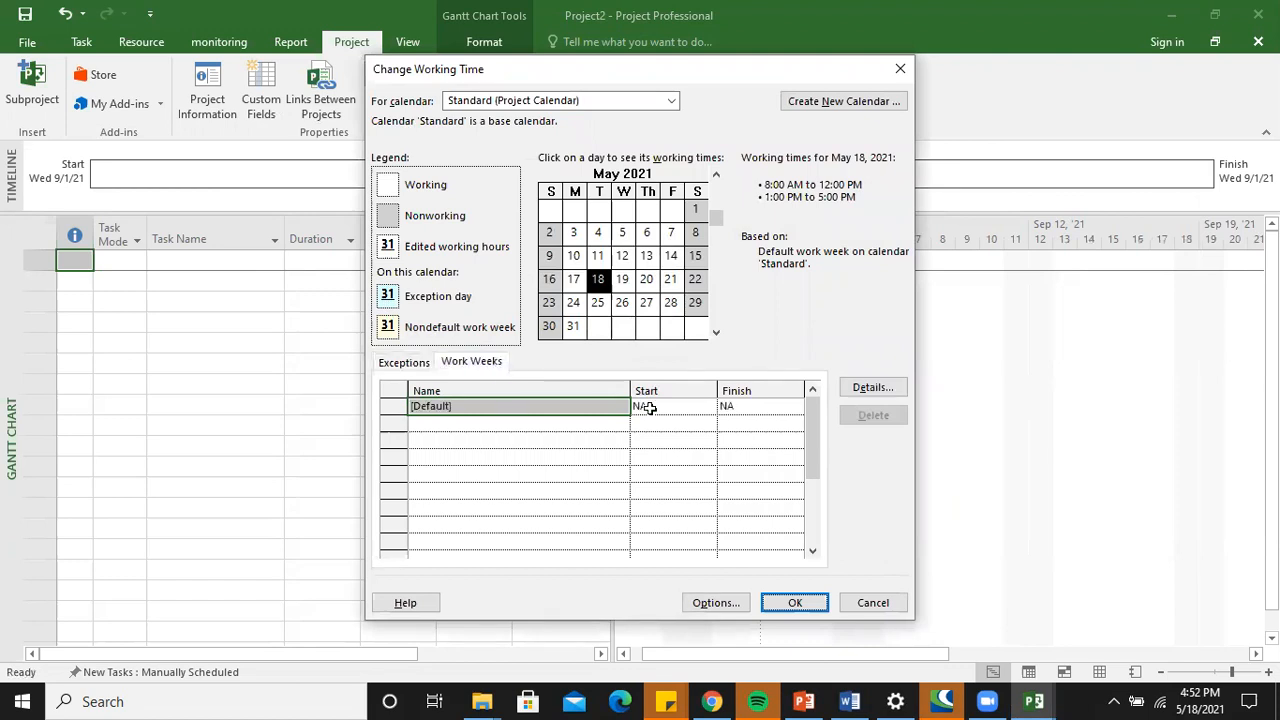
click(870, 392)
drag(535, 298, 547, 370)
click(598, 309)
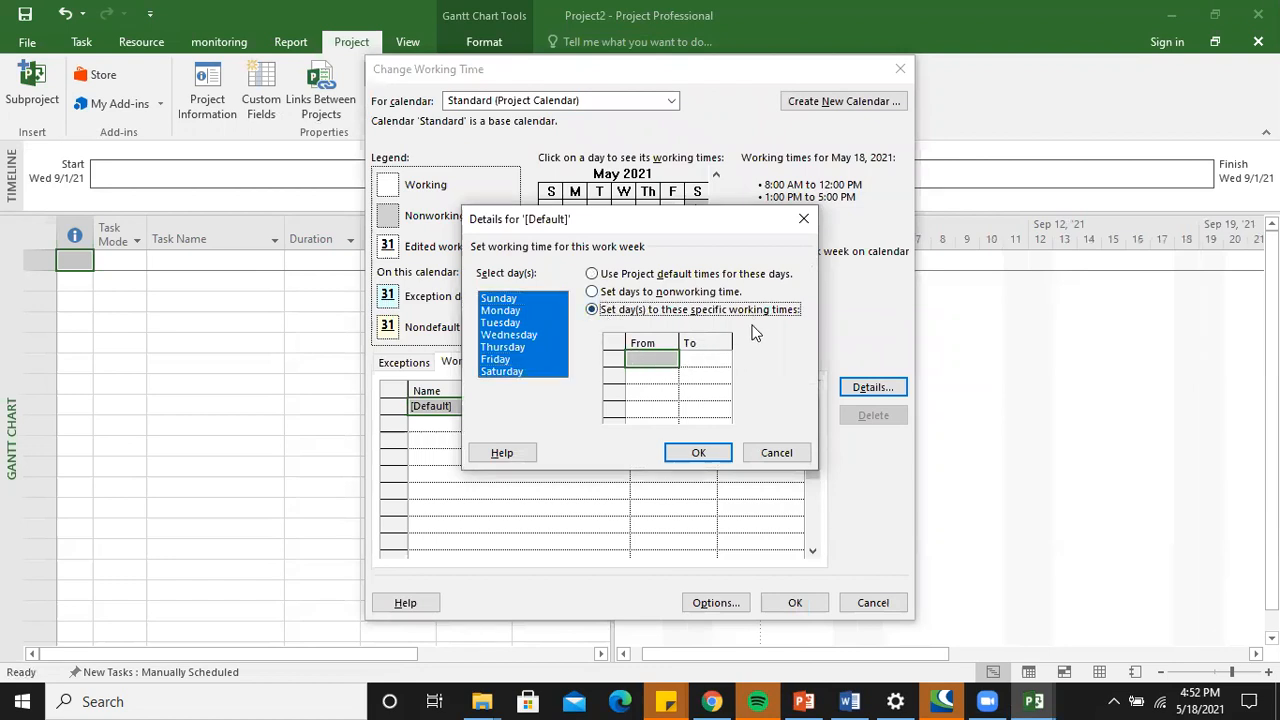
Set the working hours to 8:00 AM–12:00 PM and 1:00 PM–5:00 PM and apply the calendar change.
click(657, 359)
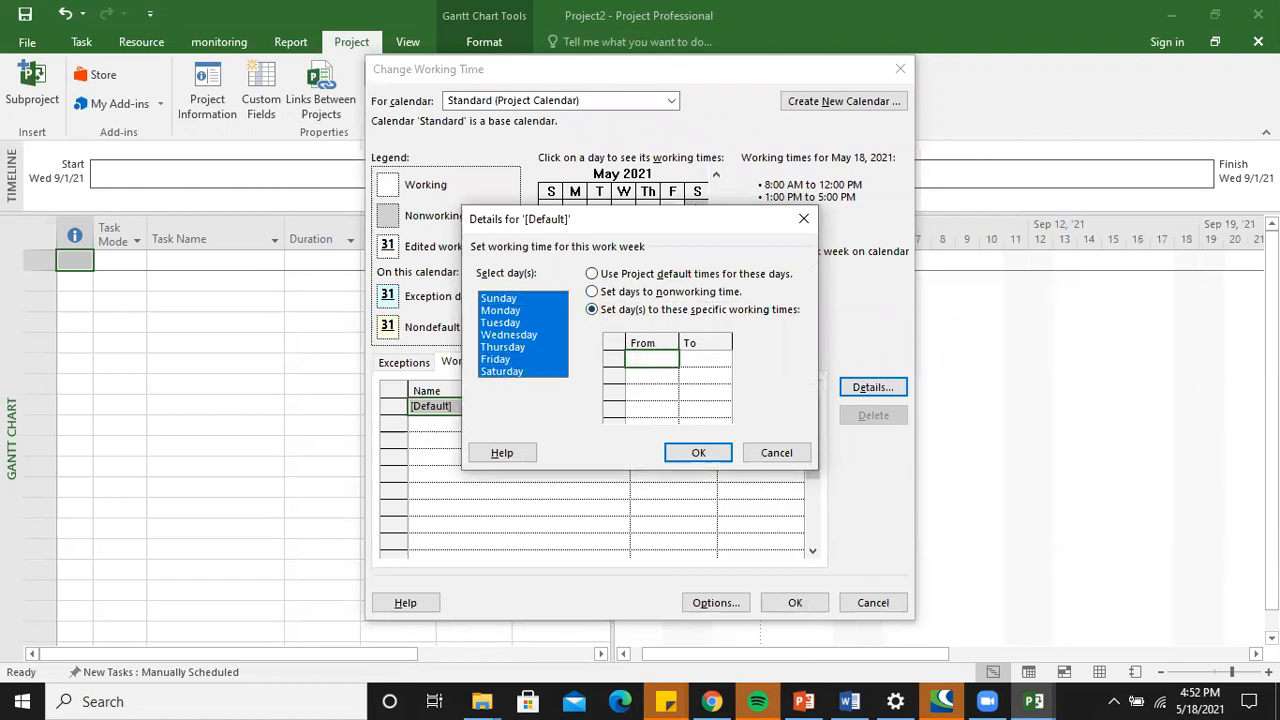
text(8)
key(Tab)
text(1)
key(Tab)
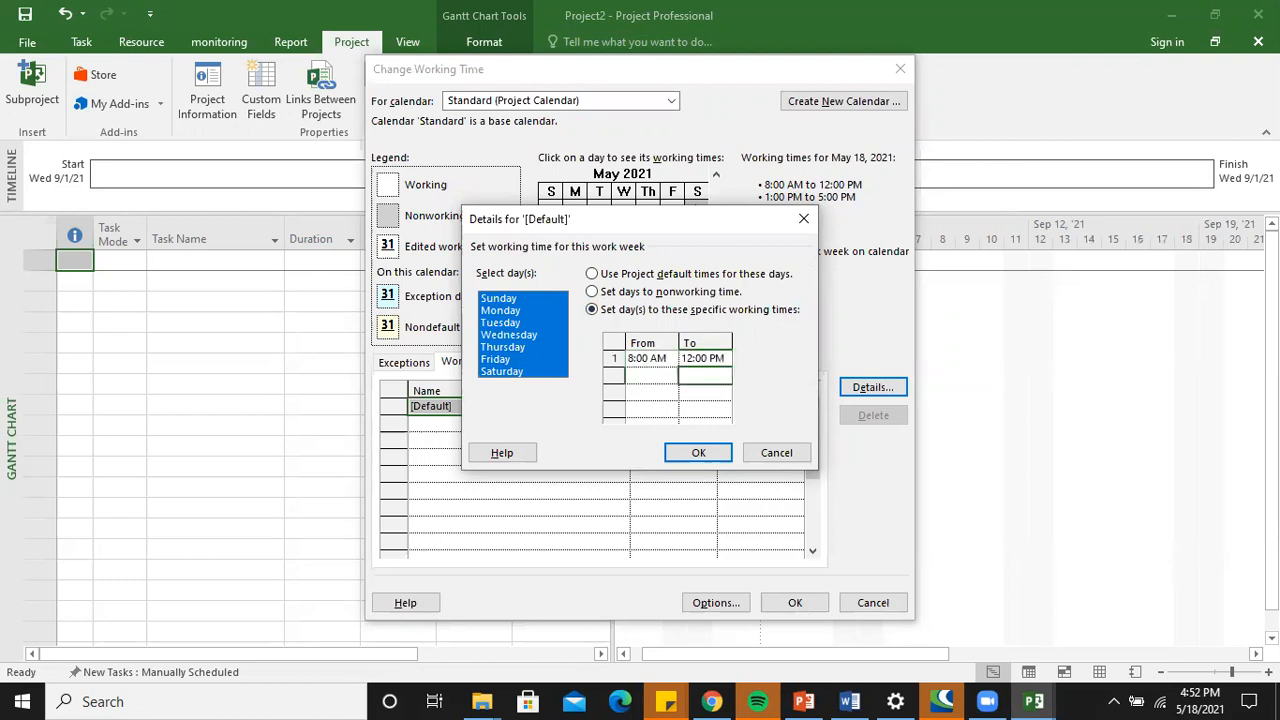
text(1)
key(Tab)
text(17)
key(Return)
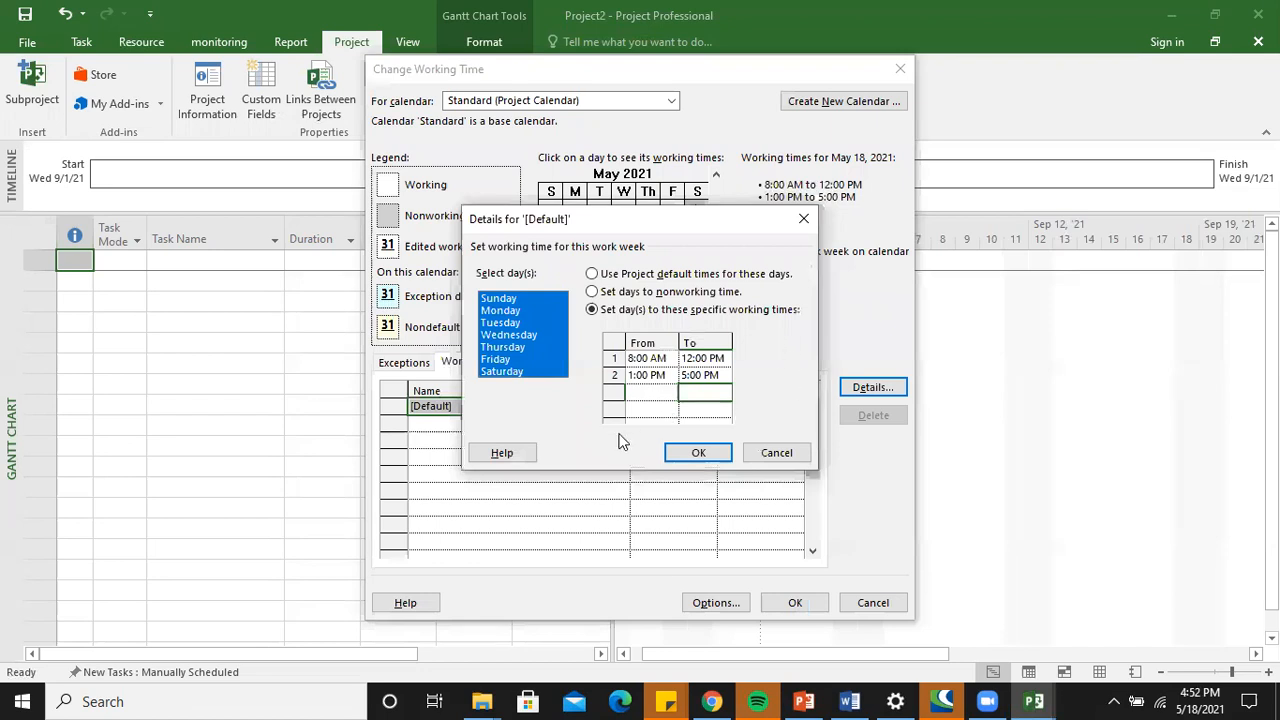
click(699, 453)
click(795, 603)
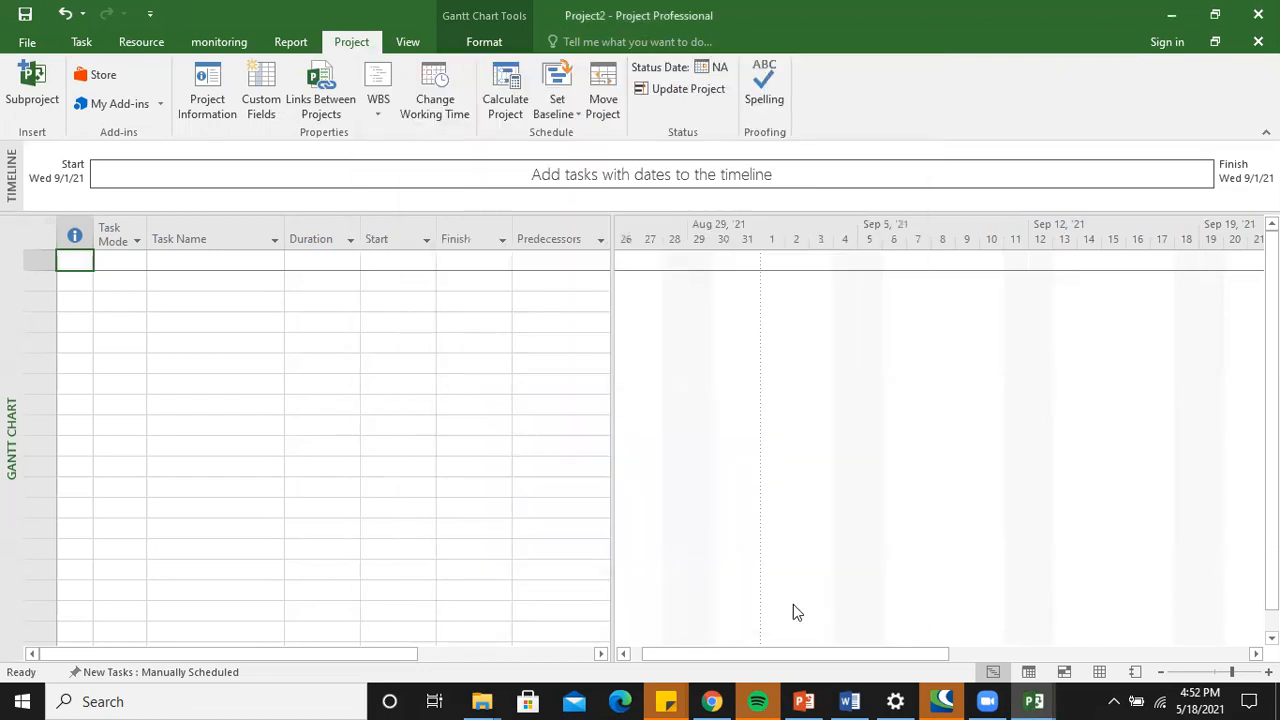
Arrange the Project2 window and the Word case-study document side by side, ready at the first task name.
click(374, 337)
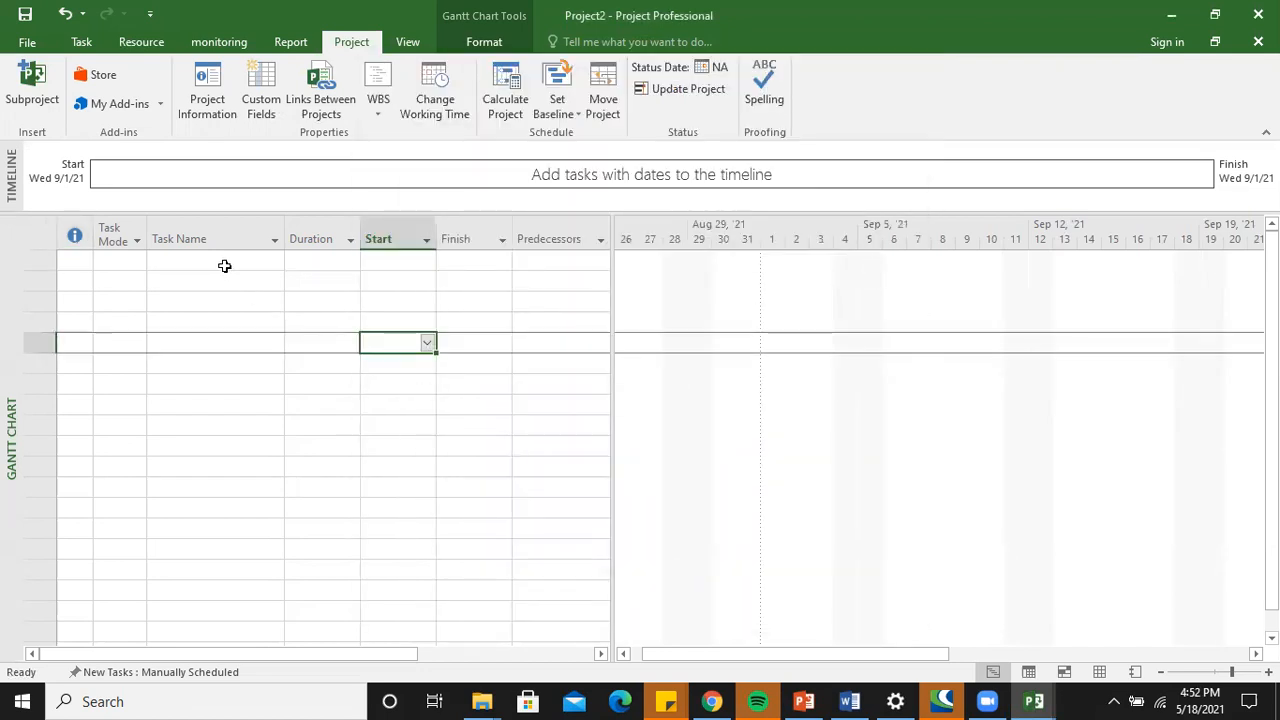
click(223, 264)
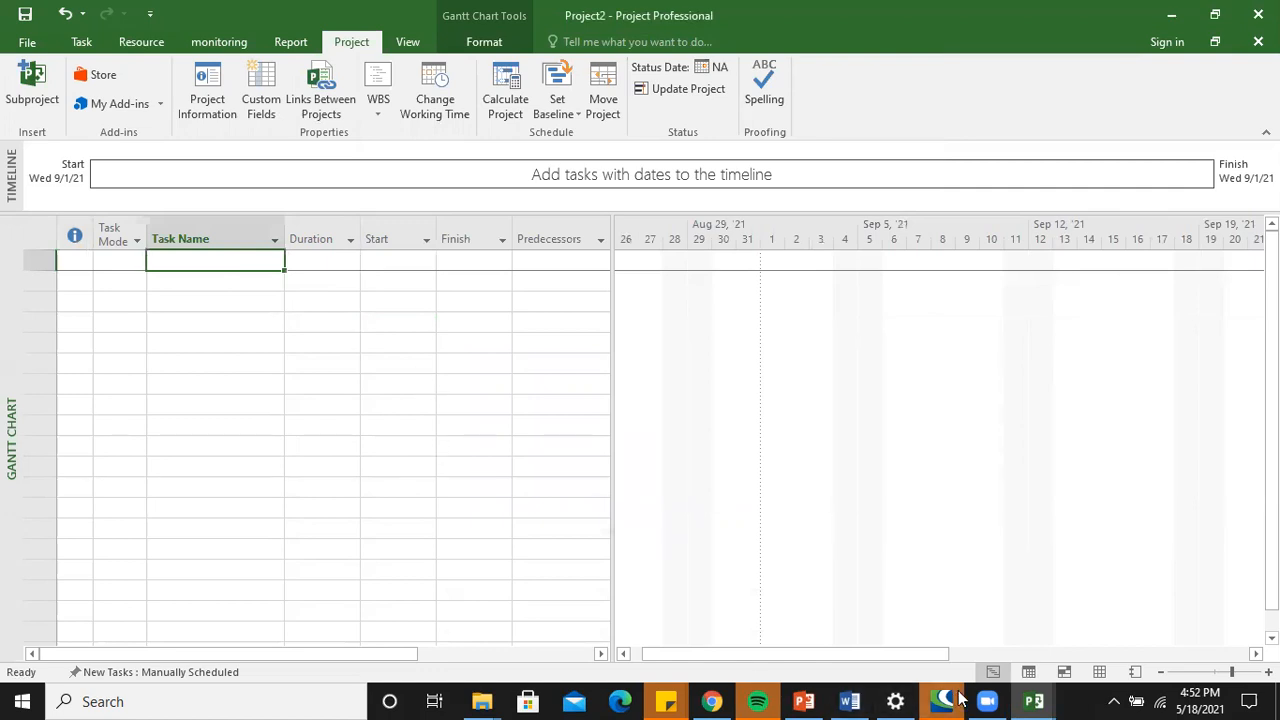
click(849, 701)
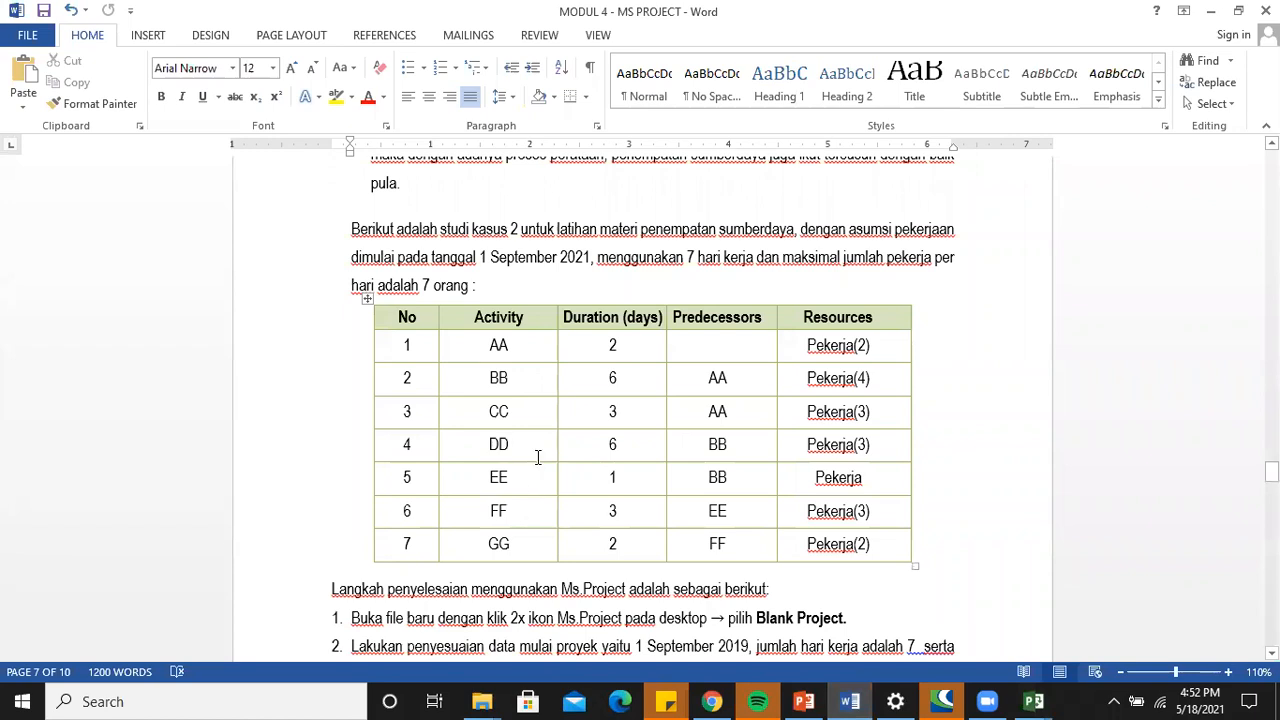
key(super+Right)
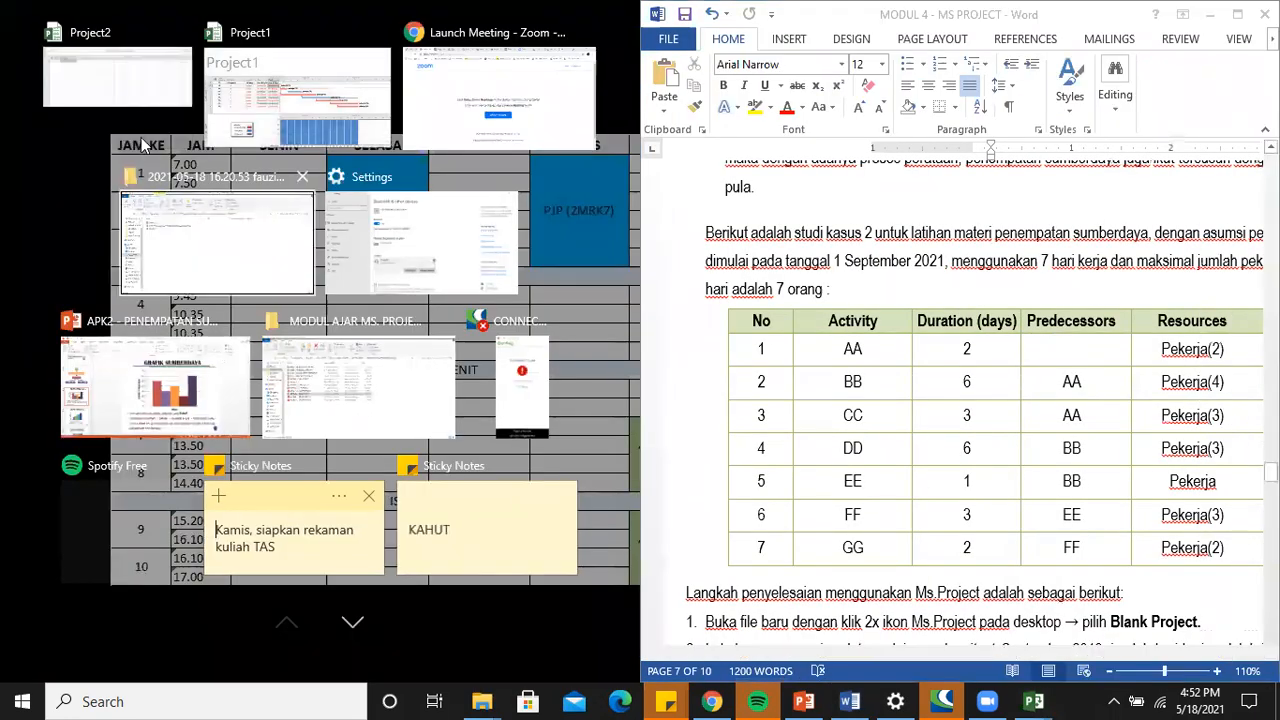
click(135, 88)
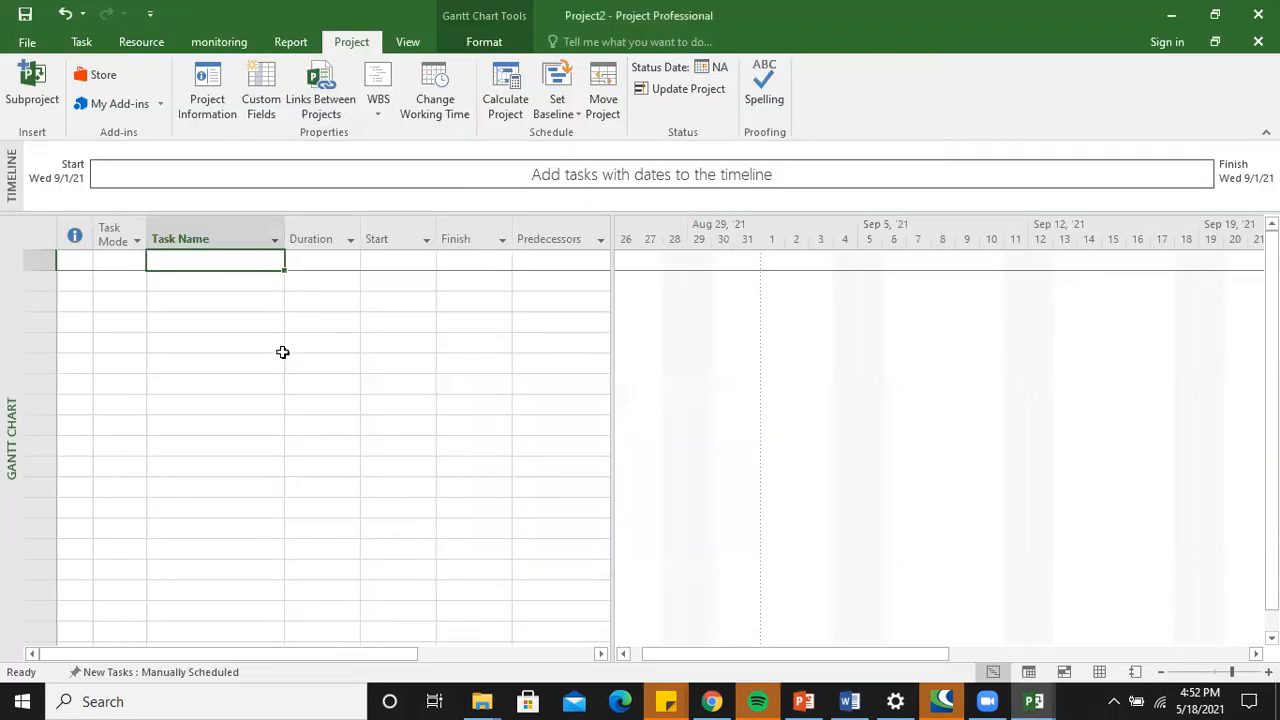
key(super+Left)
click(73, 79)
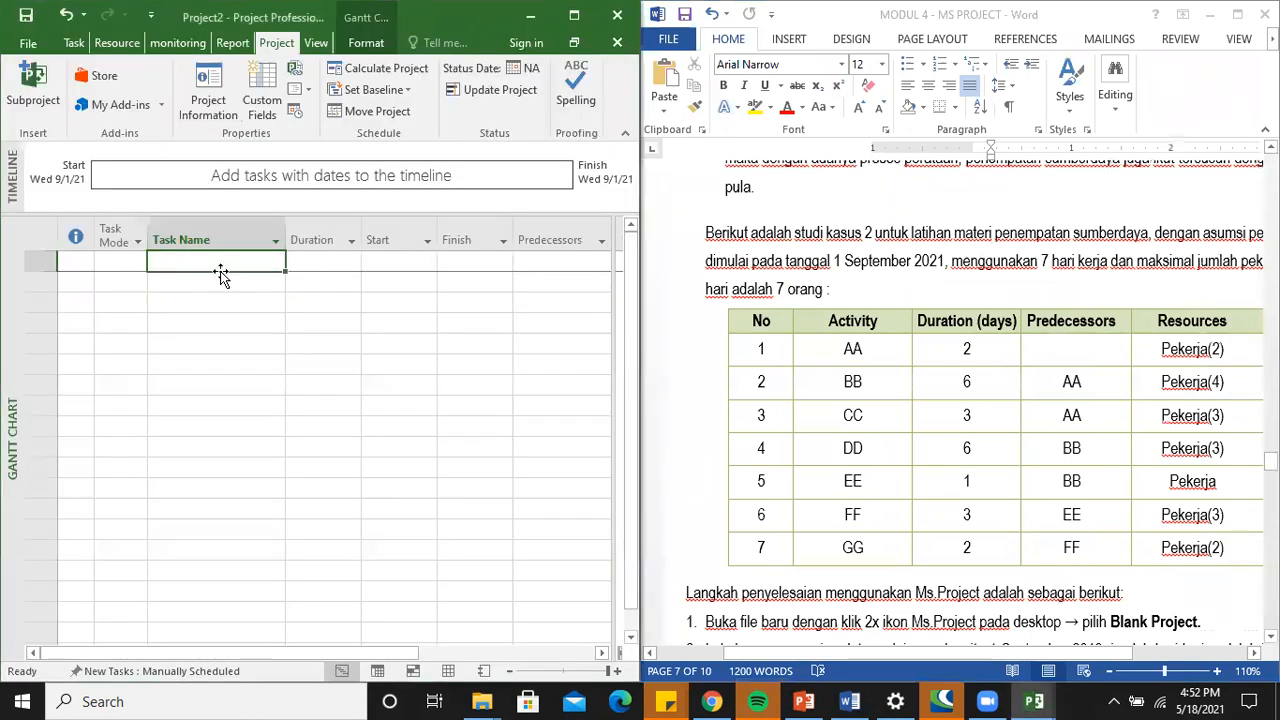
Enter the seven task names AA, BB, CC, DD, EE, FF and GG in the task table.
text(AA)
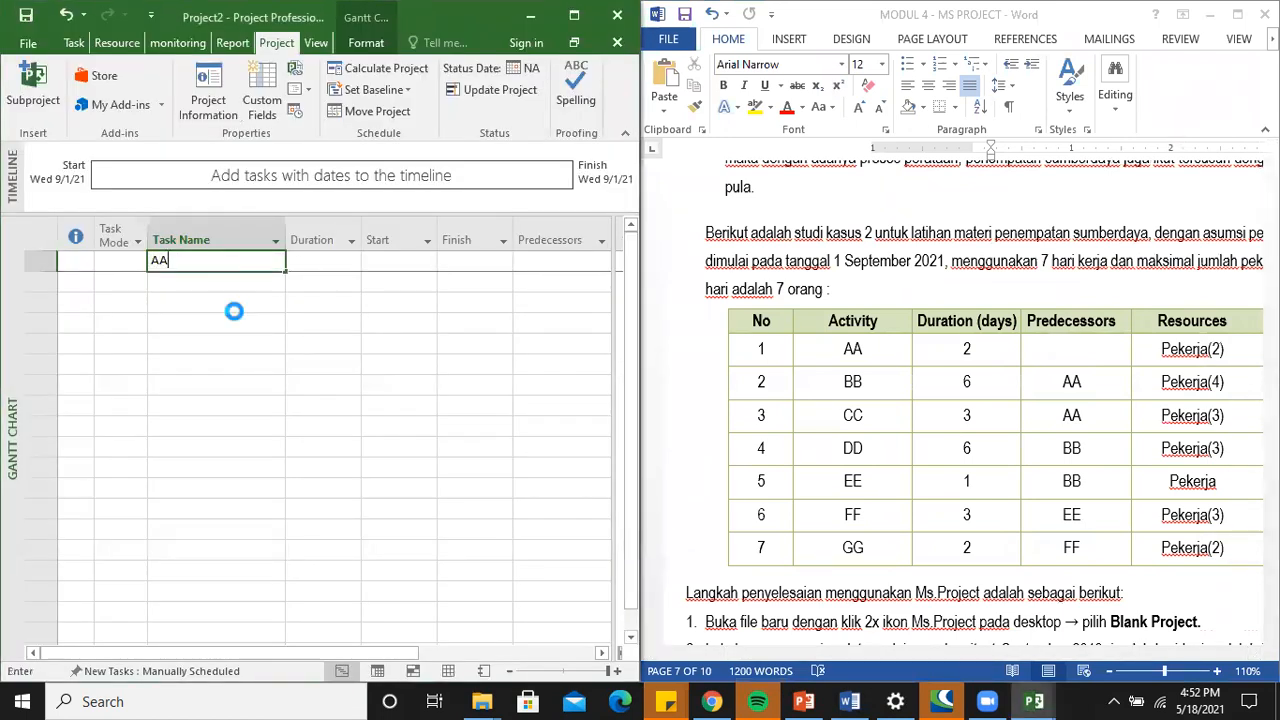
key(Return)
text(BB)
key(Return)
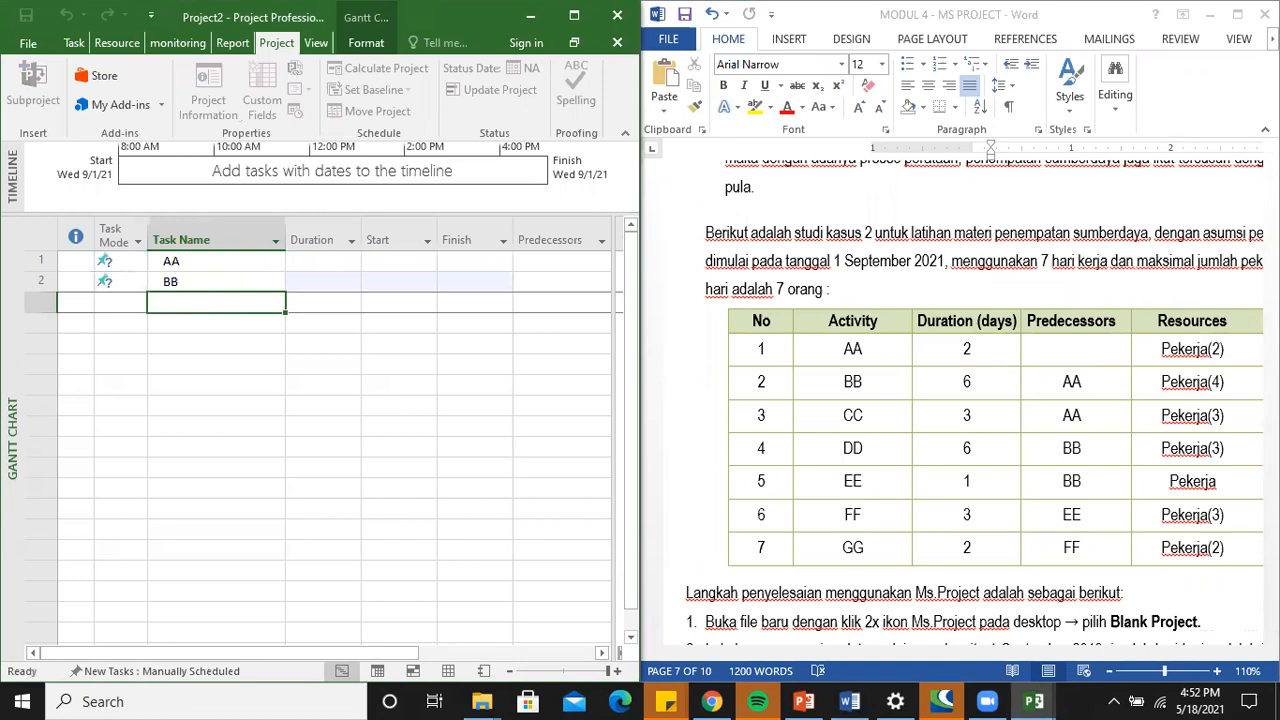
text(CC)
key(Return)
text(DD)
key(Return)
text(EE)
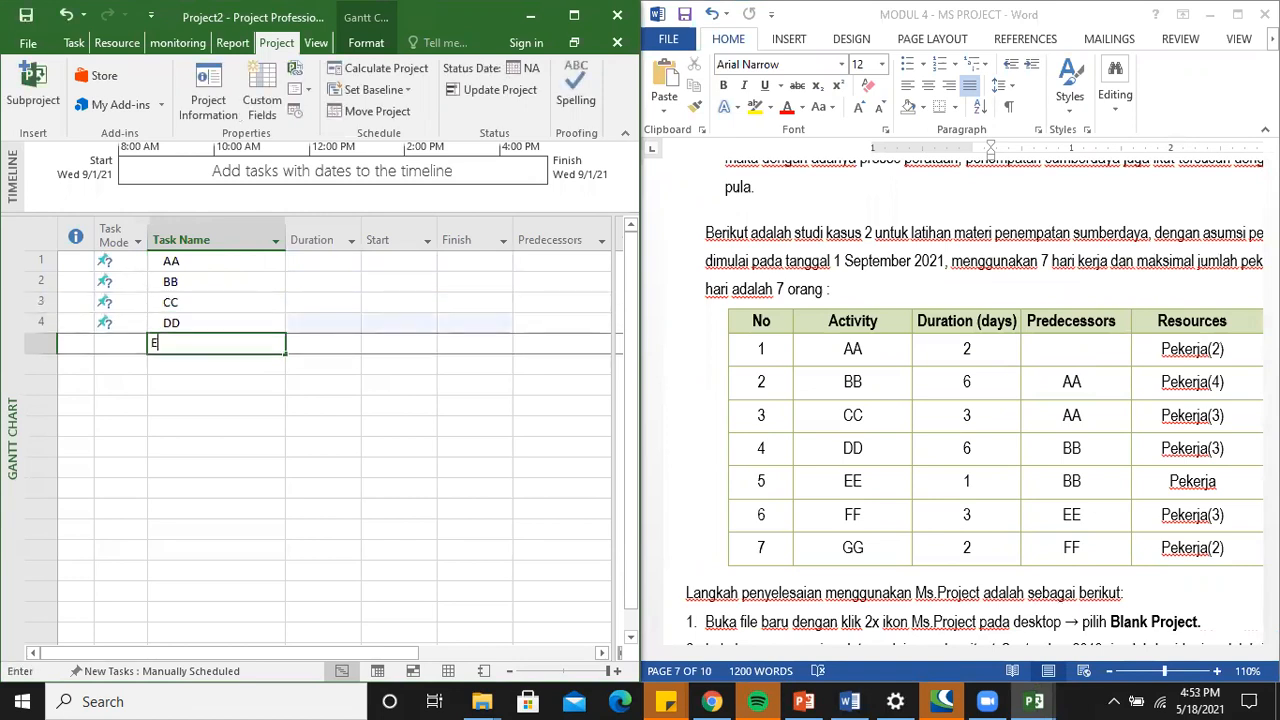
key(Return)
text(FF)
key(Return)
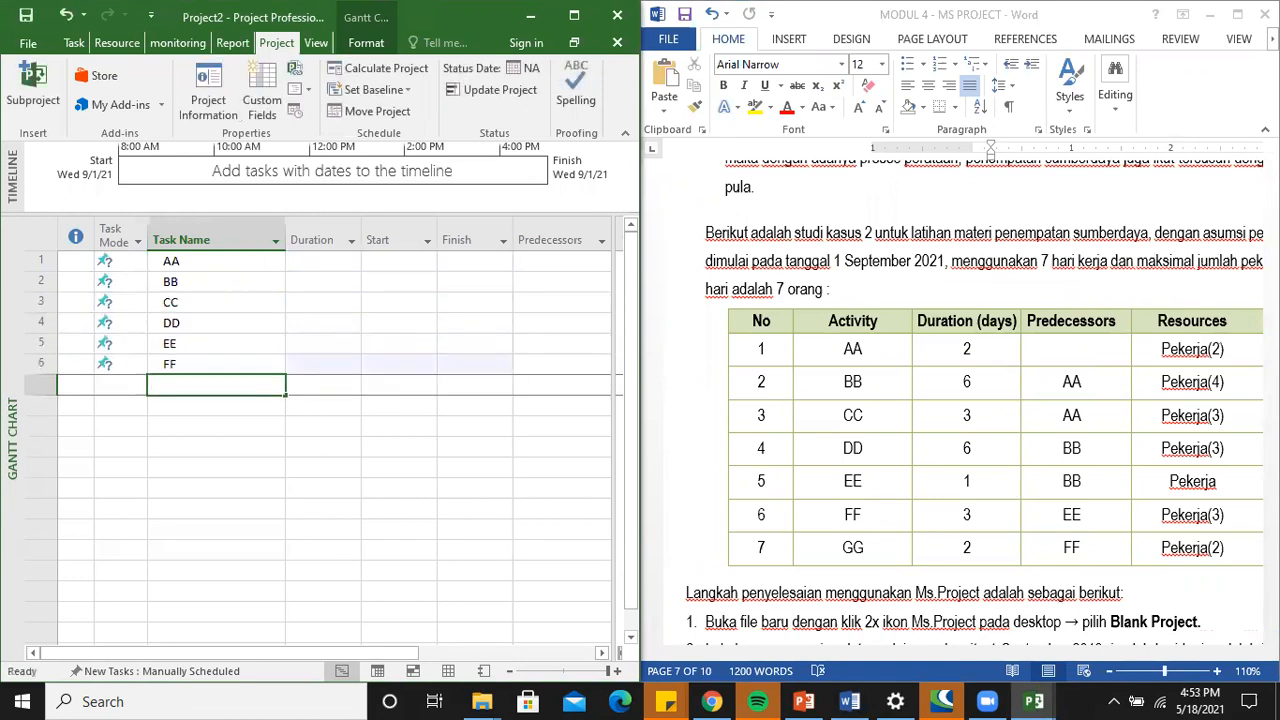
text(GG)
key(Return)
Enter the durations of the first three tasks: AA 2 days, BB 6 days and CC 3 days.
key(Right)
key(Up)
key(Up)
key(Up)
key(Up)
key(Up)
key(Up)
key(Up)
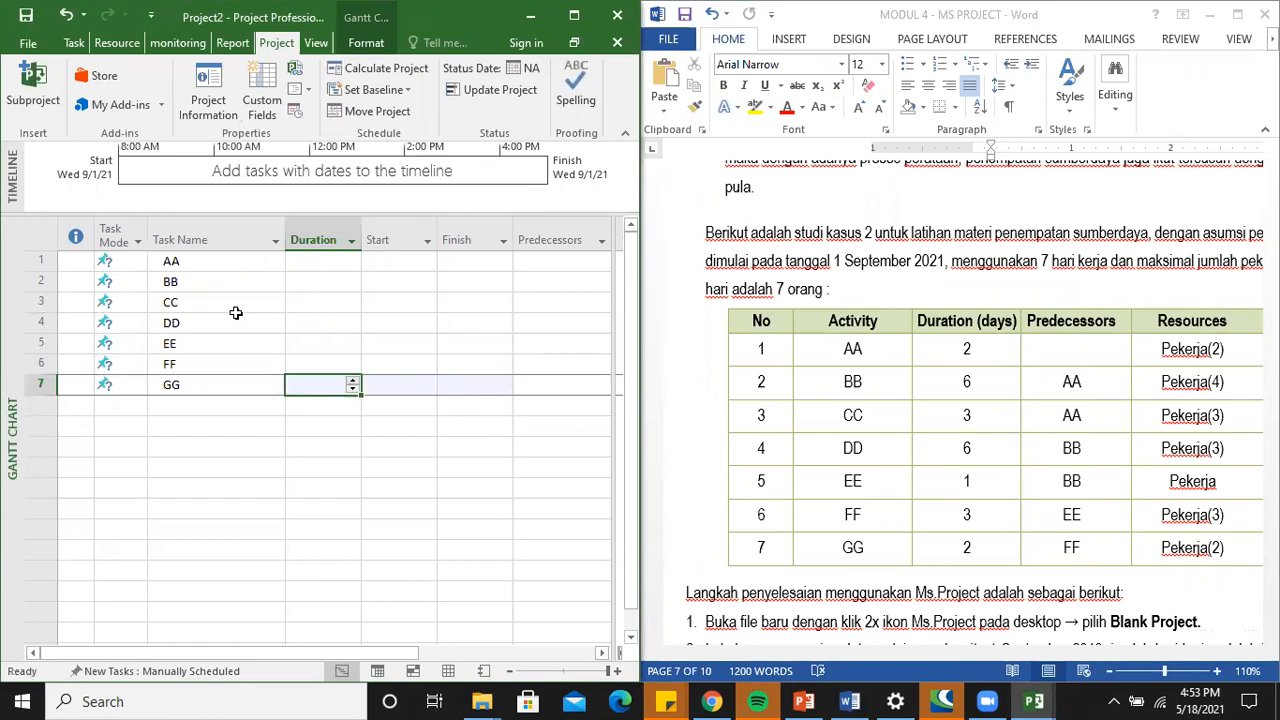
text(2)
key(Return)
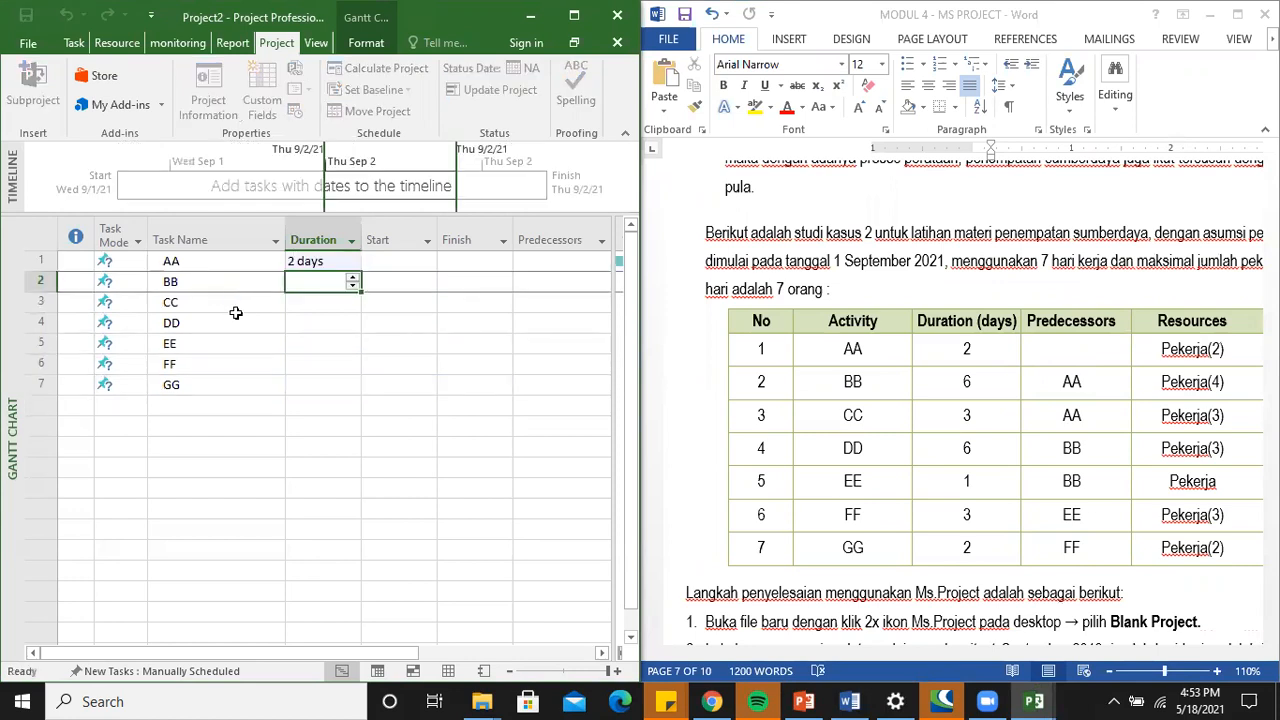
text(6)
key(Return)
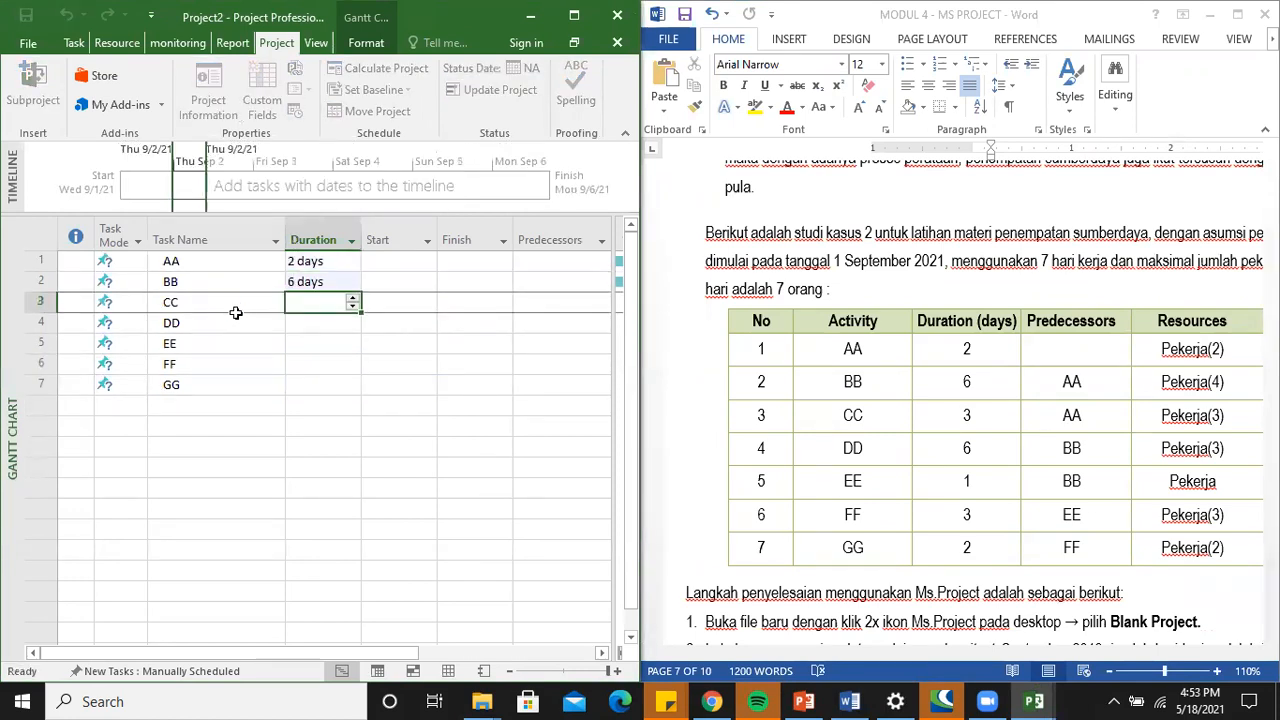
text(3)
key(Return)
Enter the durations of the remaining tasks: DD 6 days, EE 1 day, FF 3 days and GG 2 days.
text(6 days)
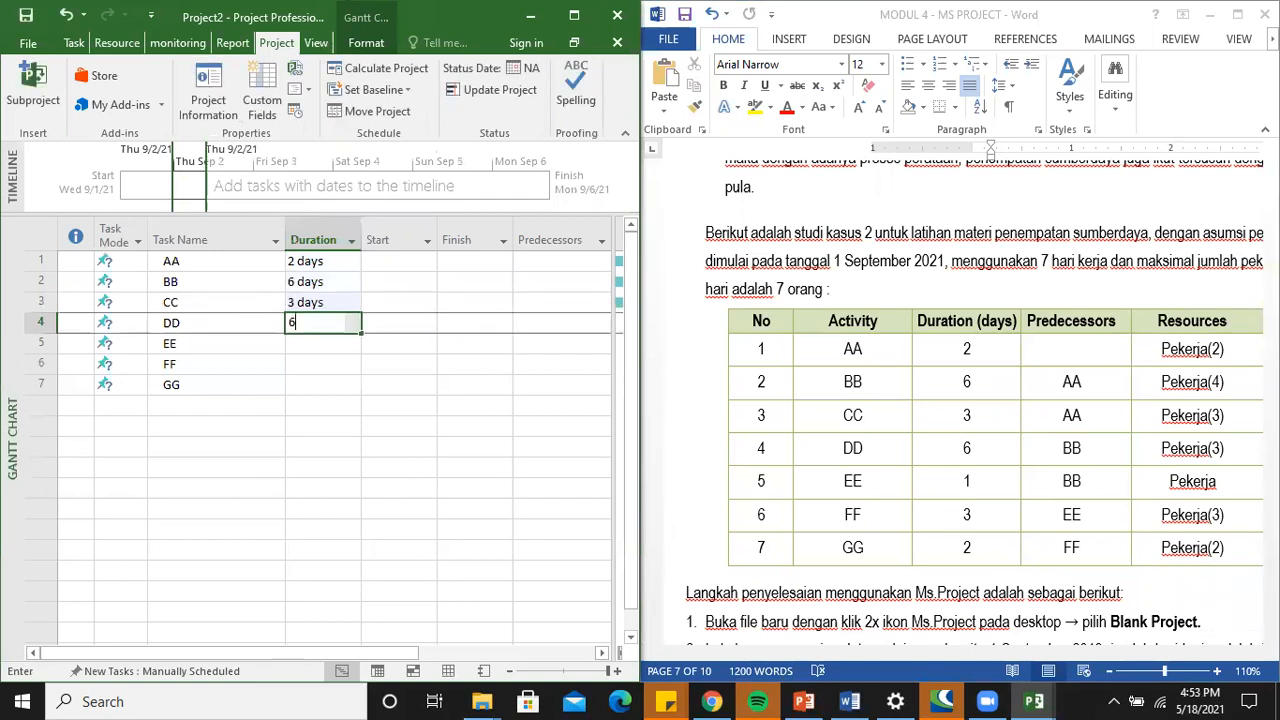
key(Return)
text(1 day)
key(Return)
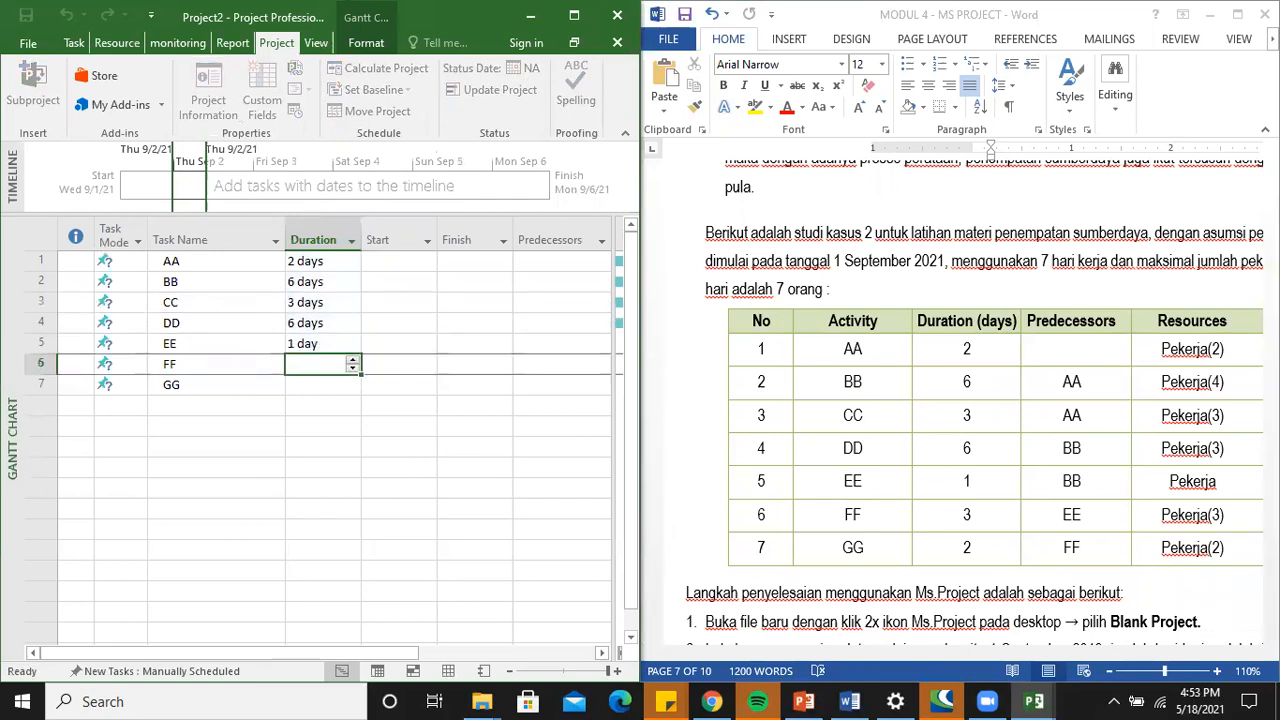
text(3)
key(Return)
text(2)
key(Tab)
Set task 1 (AA) as the predecessor of both BB and CC.
key(Tab)
key(Up)
key(Up)
key(Up)
key(Up)
key(Up)
key(Up)
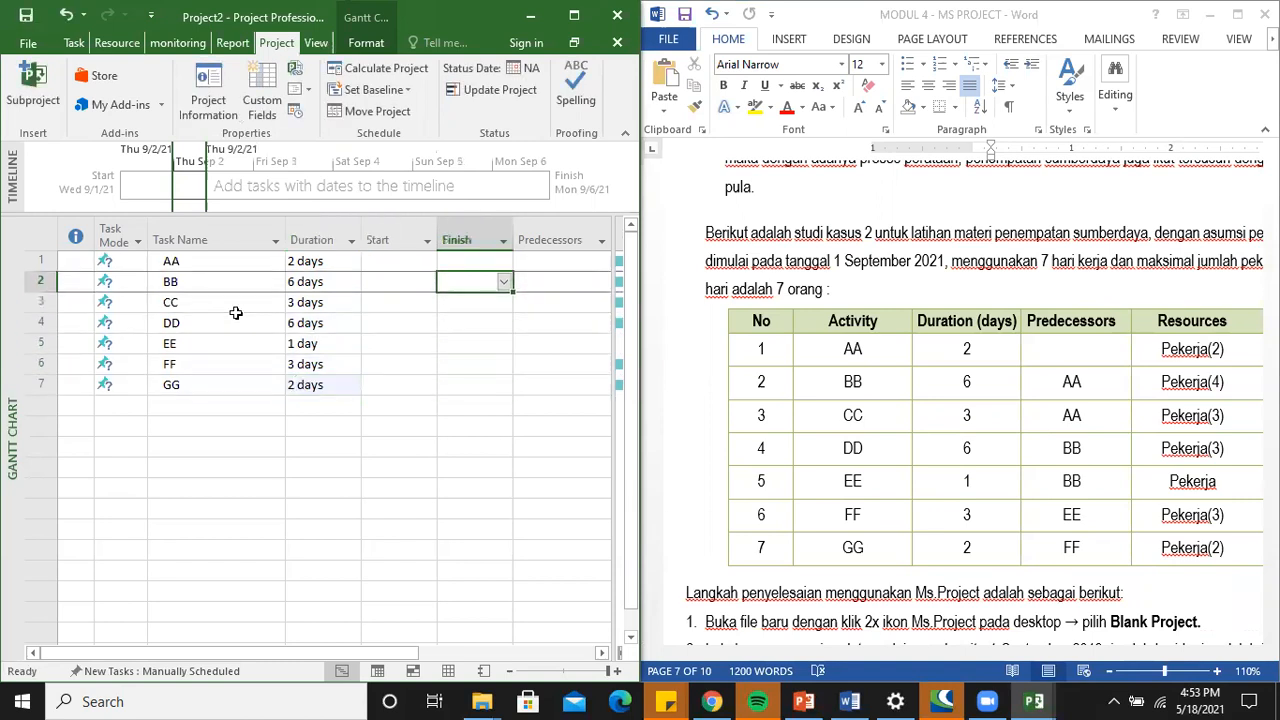
key(Right)
key(Right)
key(Left)
key(Left)
key(Right)
key(Down)
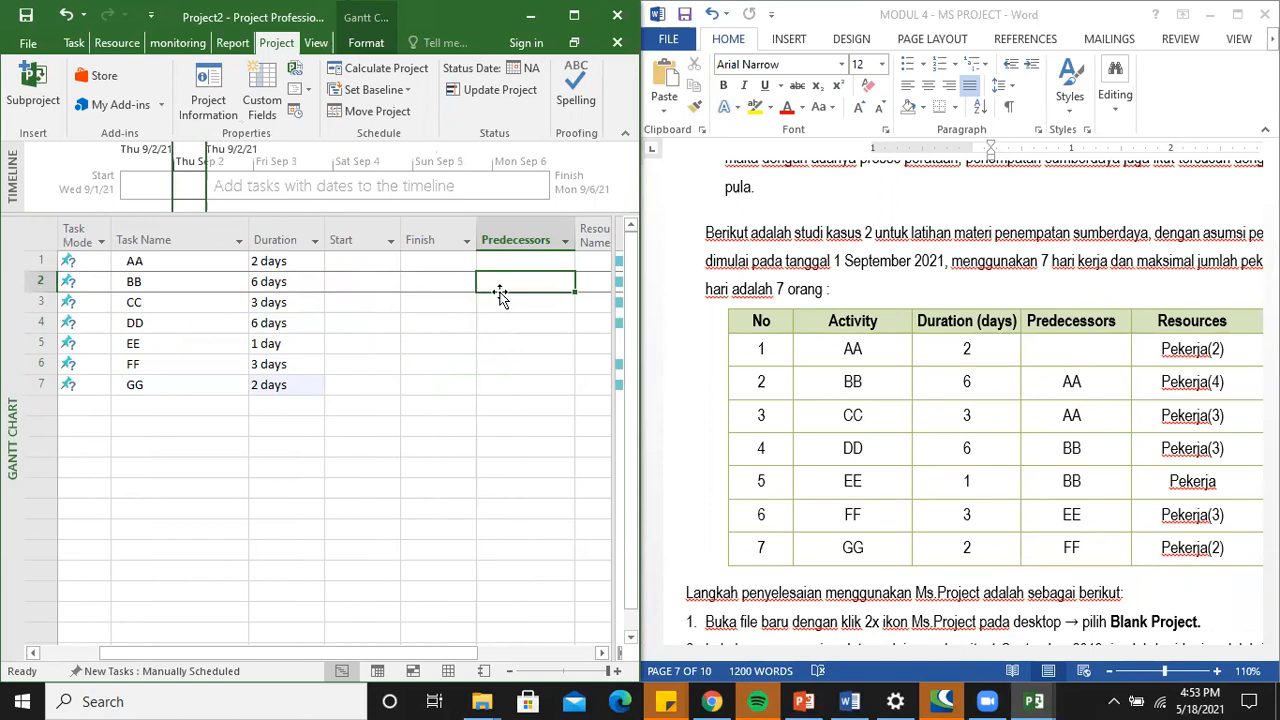
text(1)
key(Return)
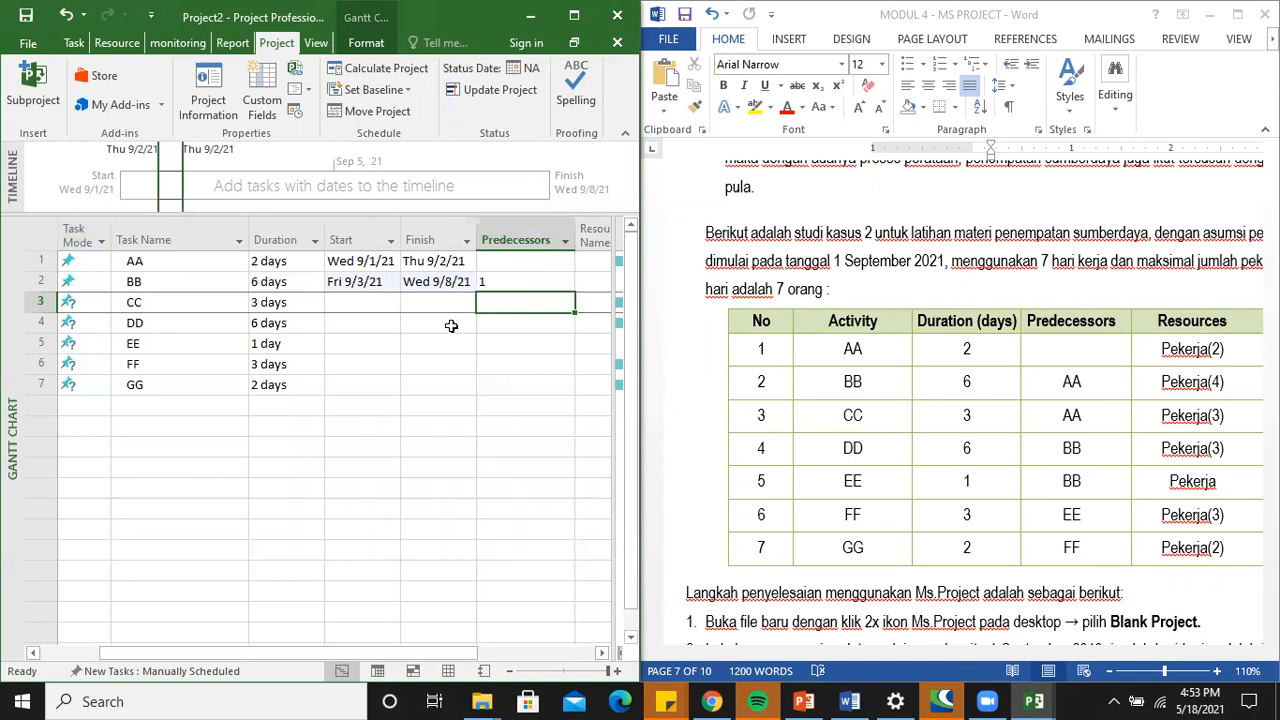
text(1)
key(Return)
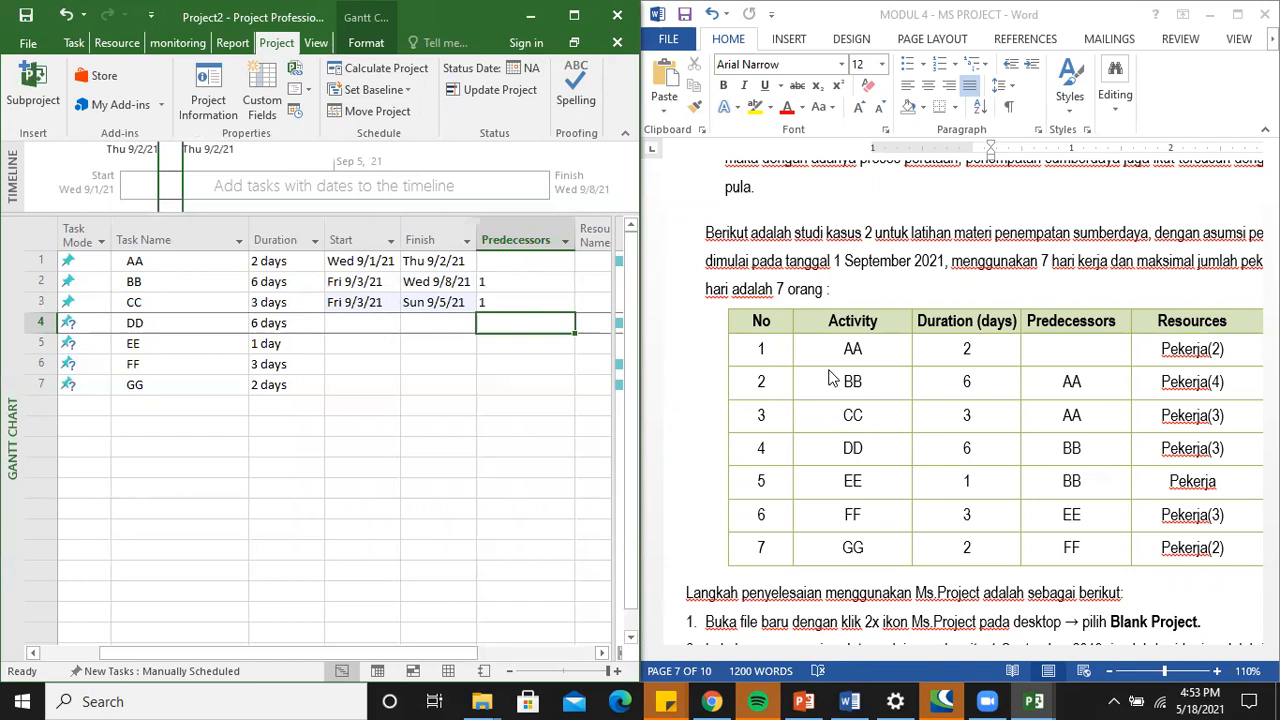
Enter the remaining predecessors: 2 for DD and EE, 5 for FF and 6 for GG.
text(2)
key(Return)
text(1)
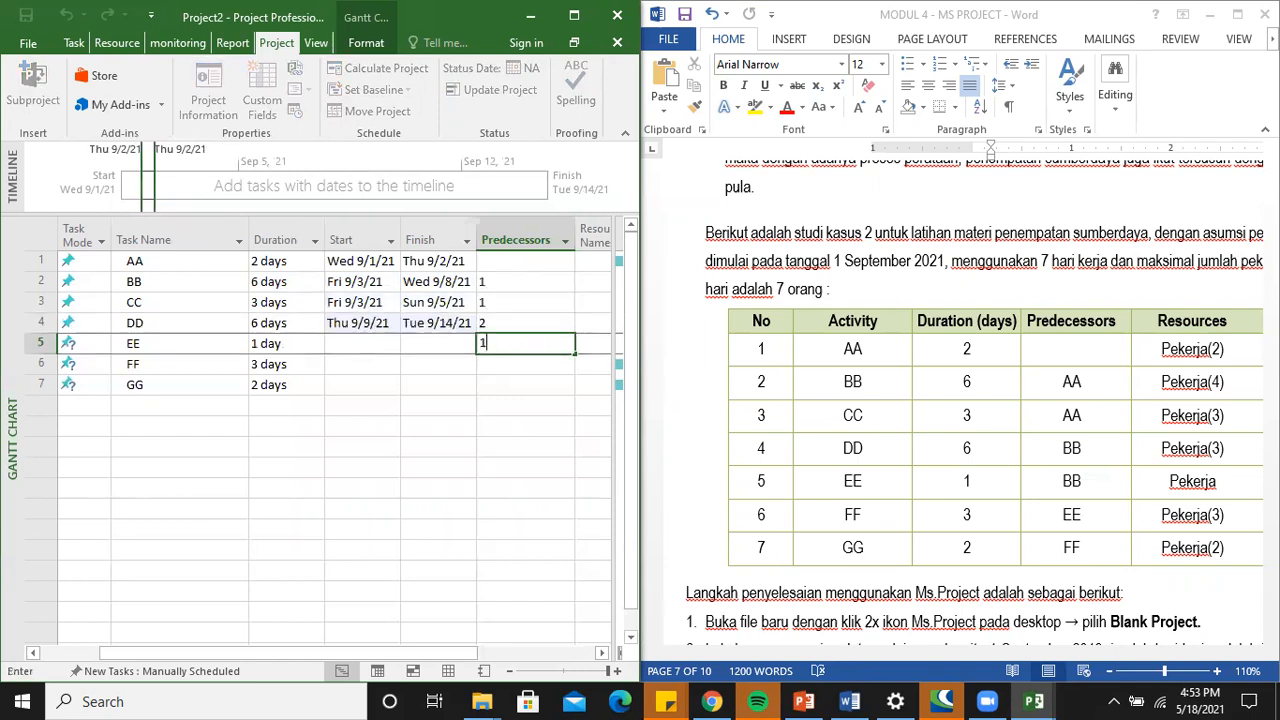
text(2)
key(Return)
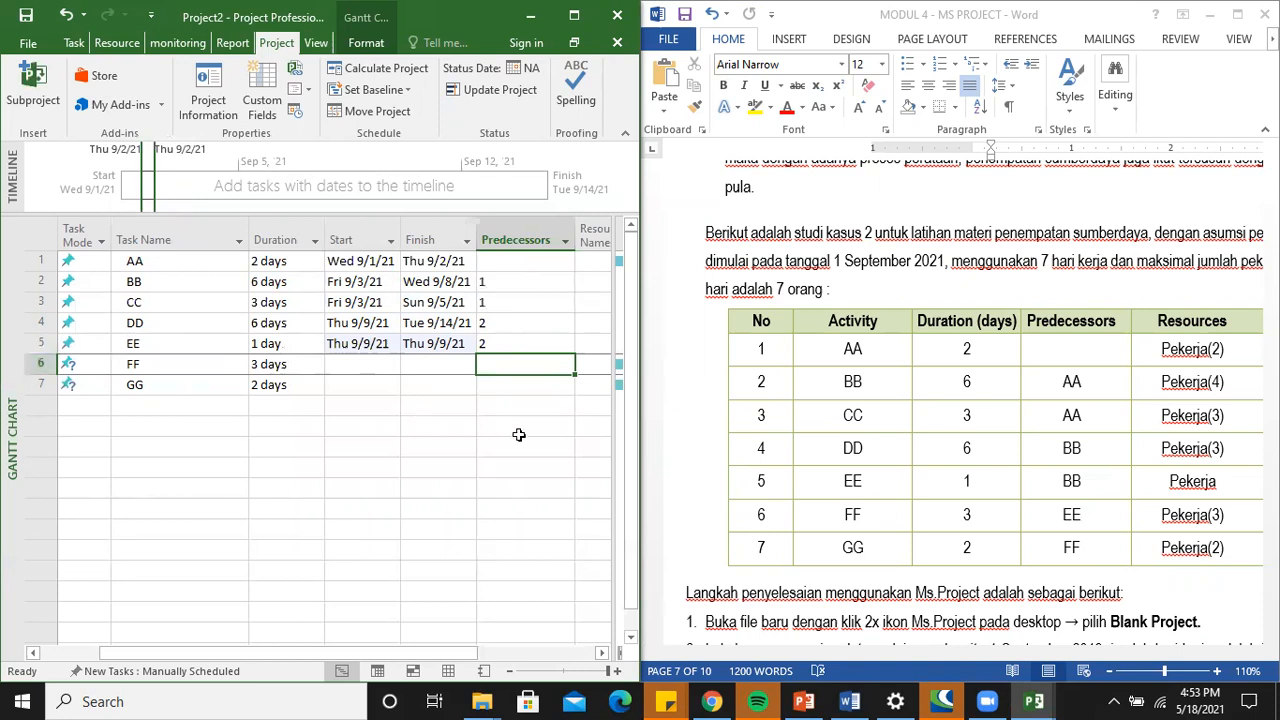
text(5)
key(Return)
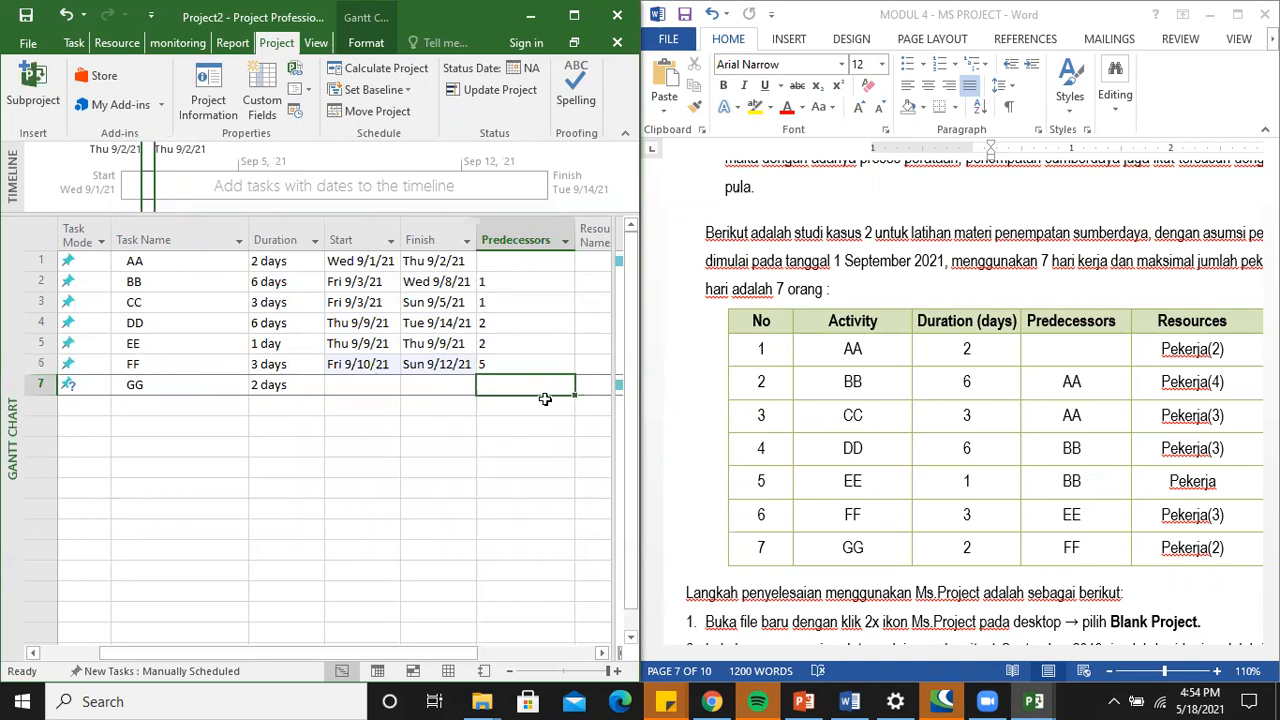
text(6)
key(Return)
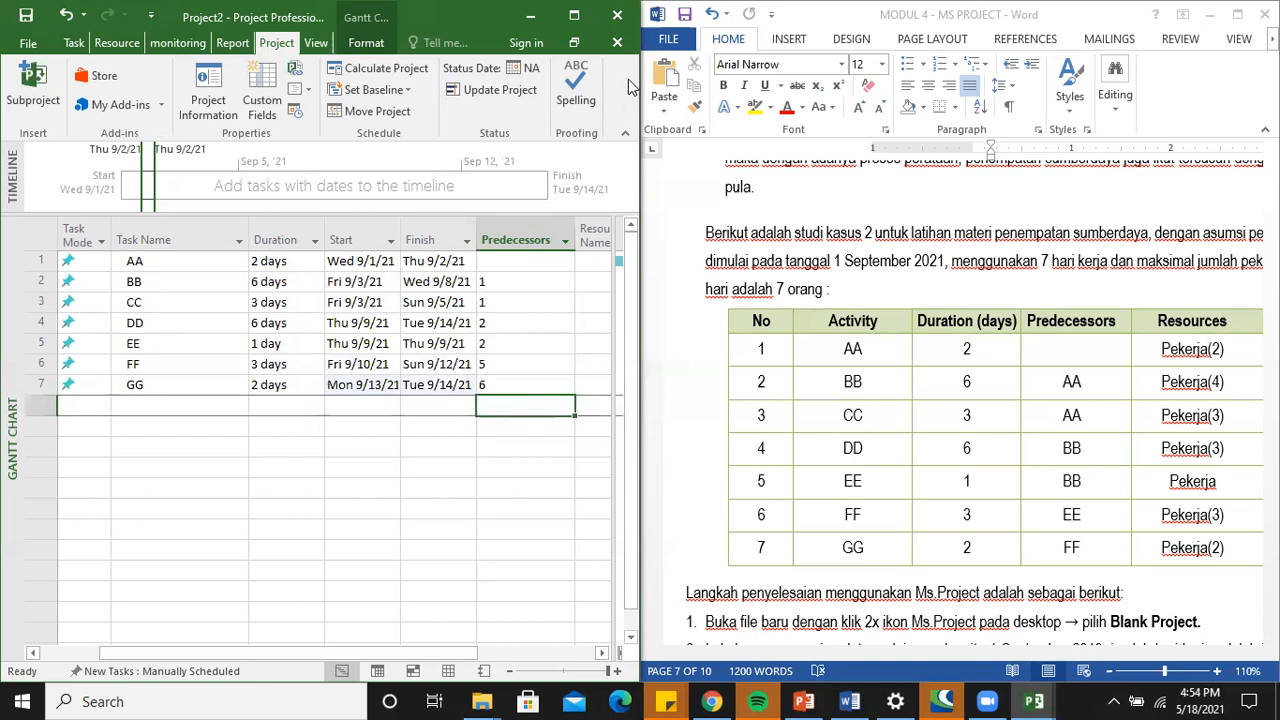
Maximize the Project2 window and switch all tasks in the table to Auto Schedule.
click(574, 15)
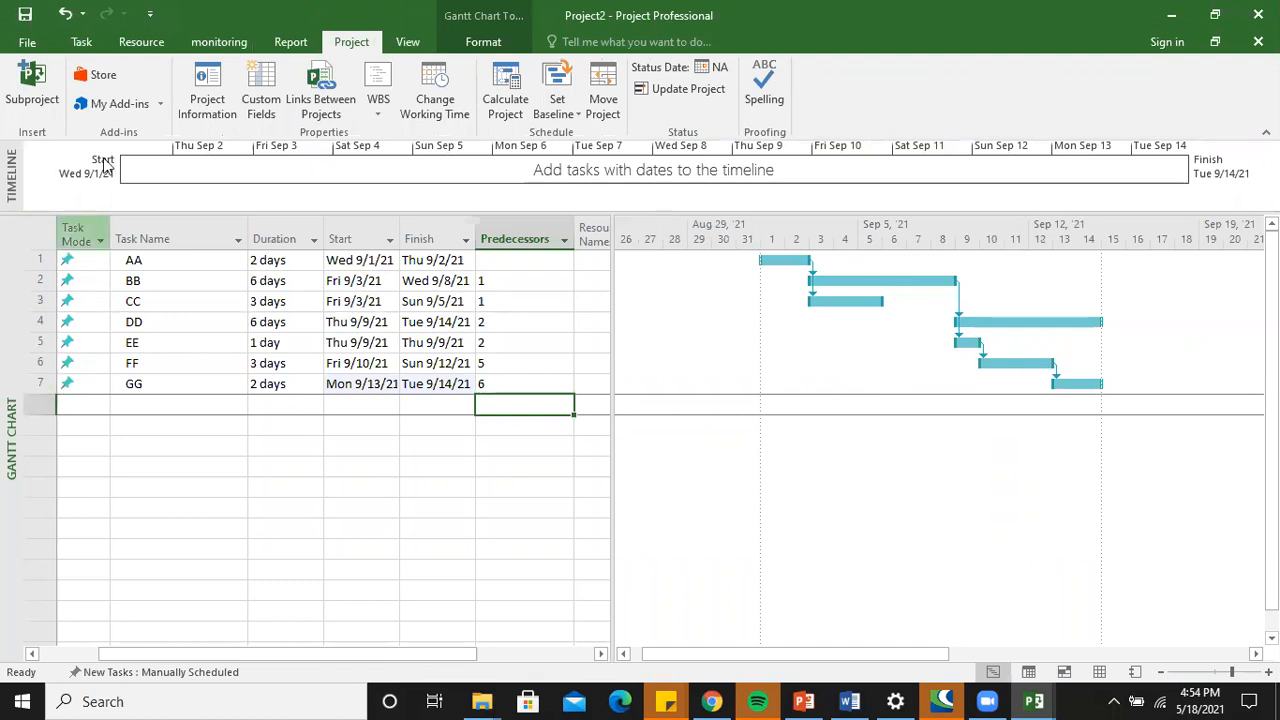
click(86, 41)
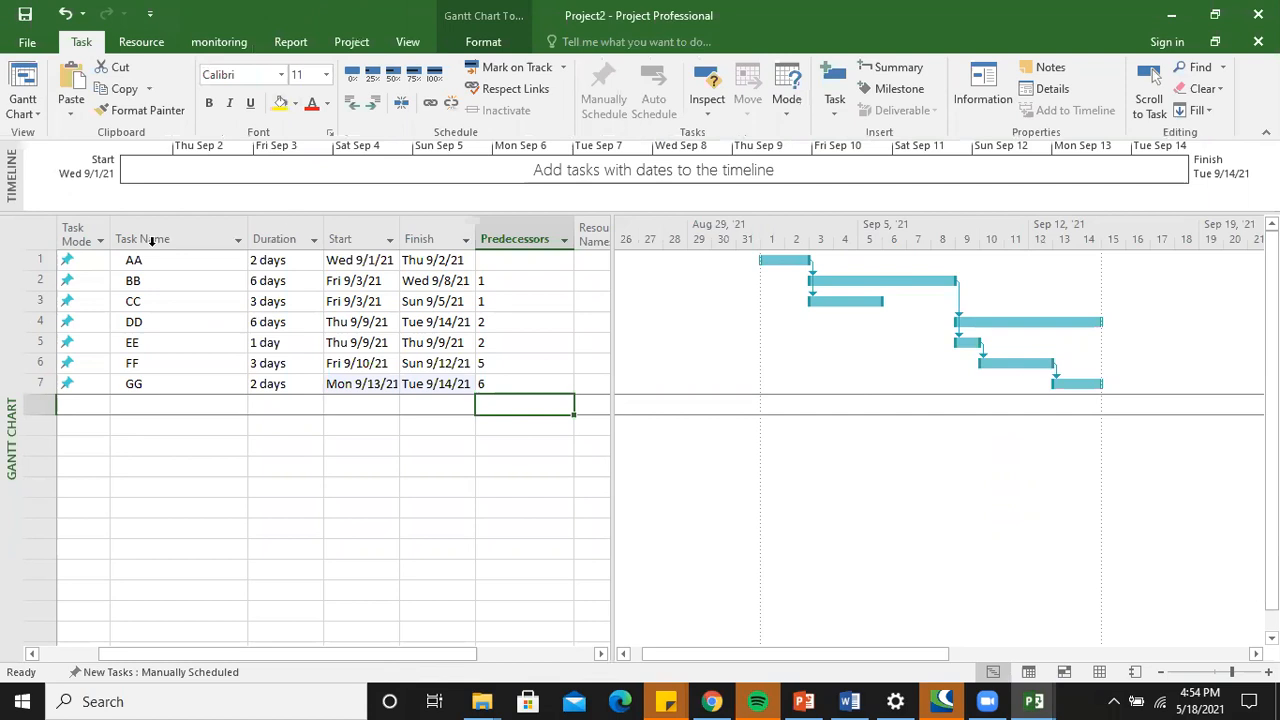
click(42, 233)
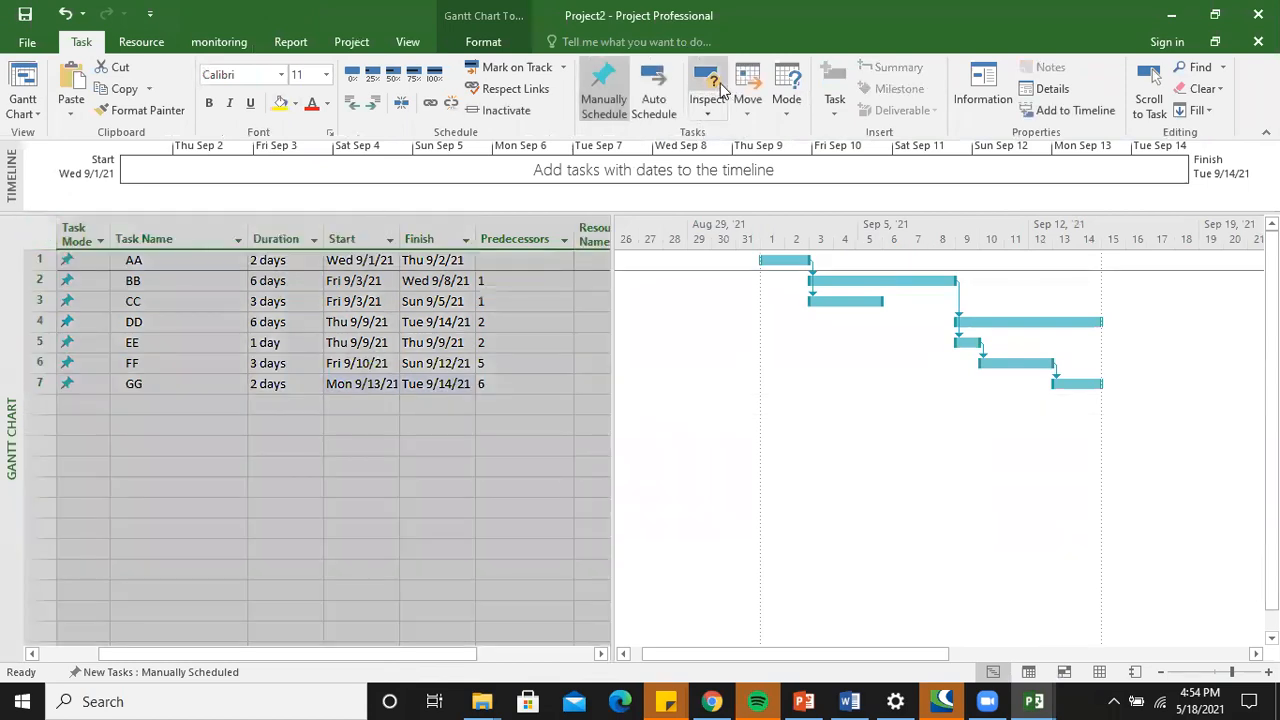
click(653, 99)
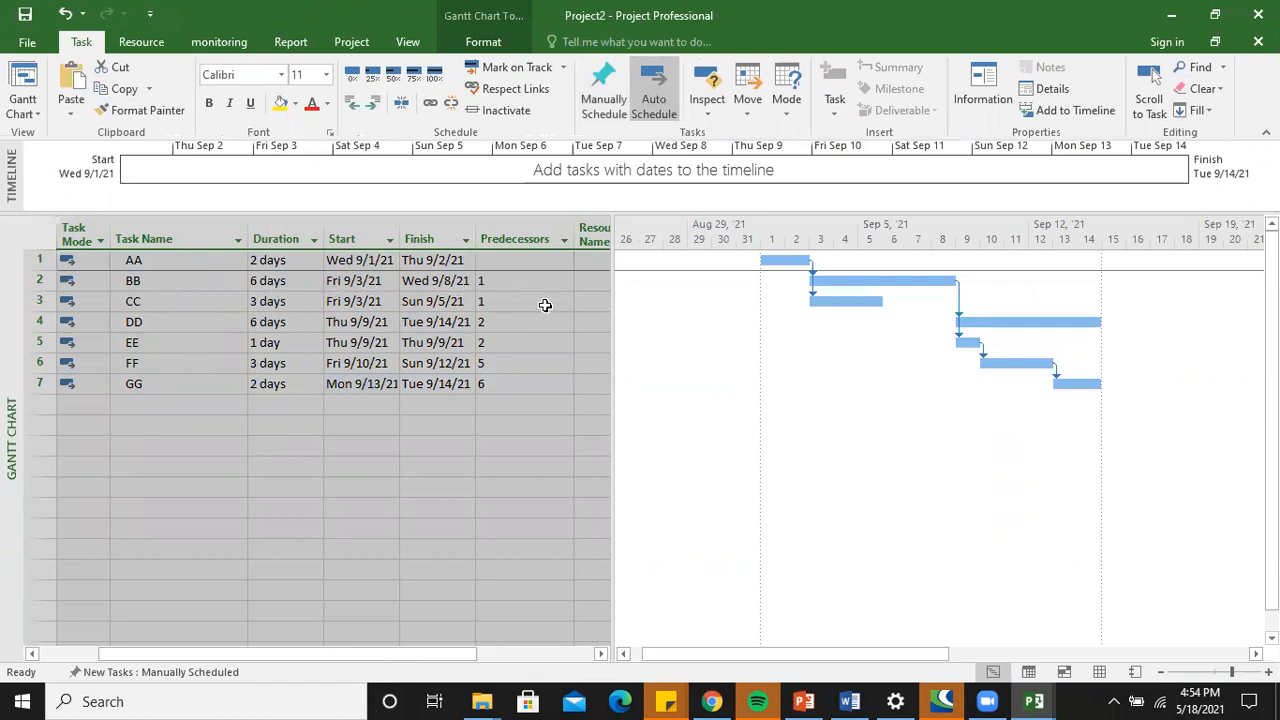
click(451, 474)
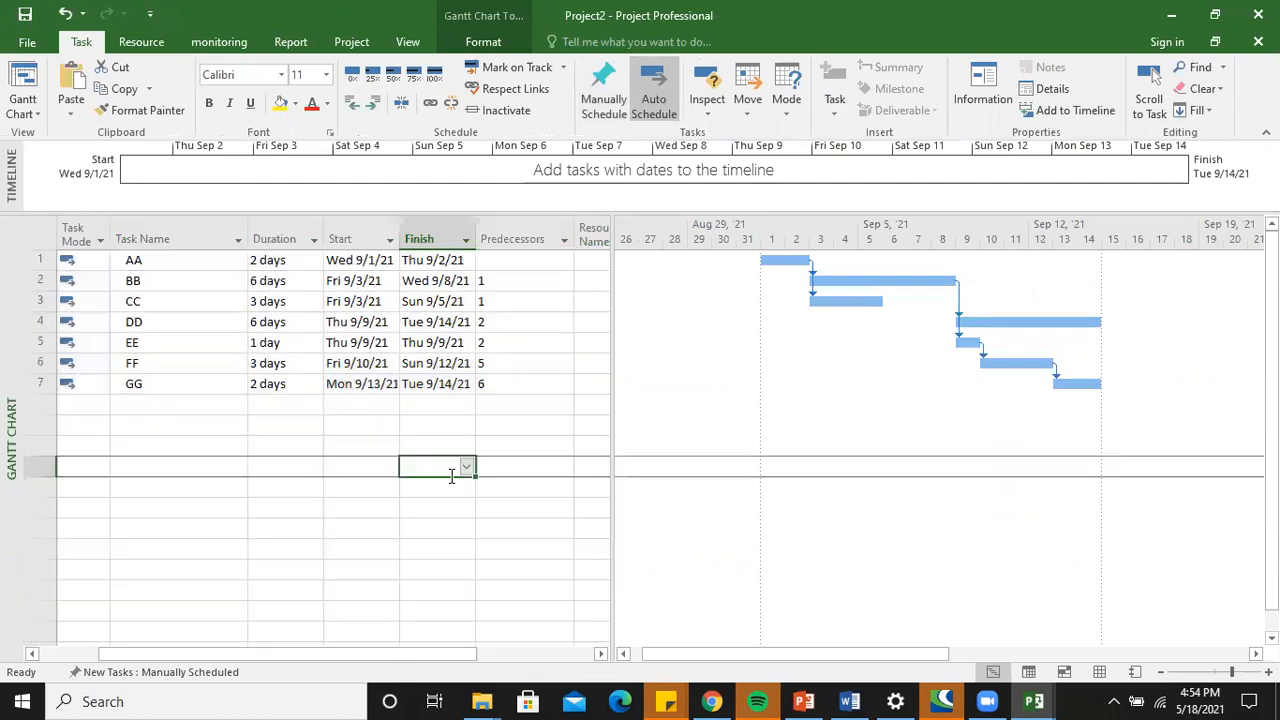
Show the project summary task, and display critical tasks and slack in the Gantt chart.
click(515, 44)
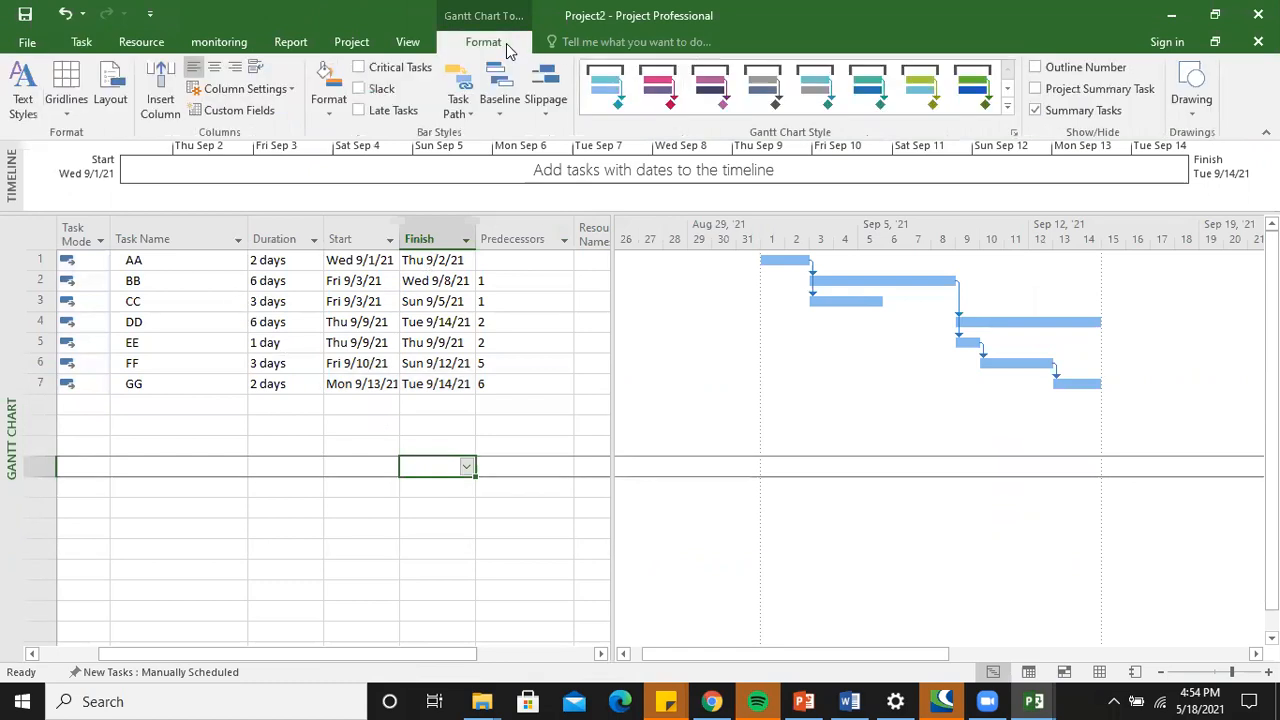
click(1086, 90)
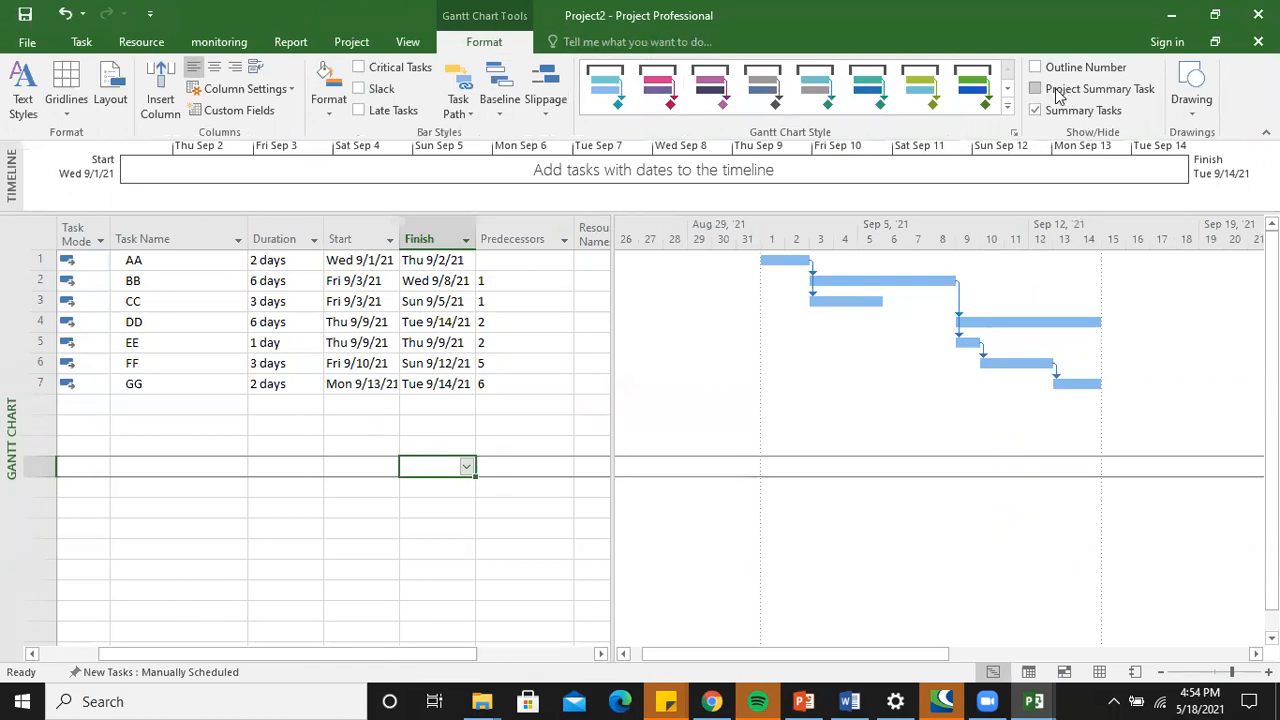
click(273, 467)
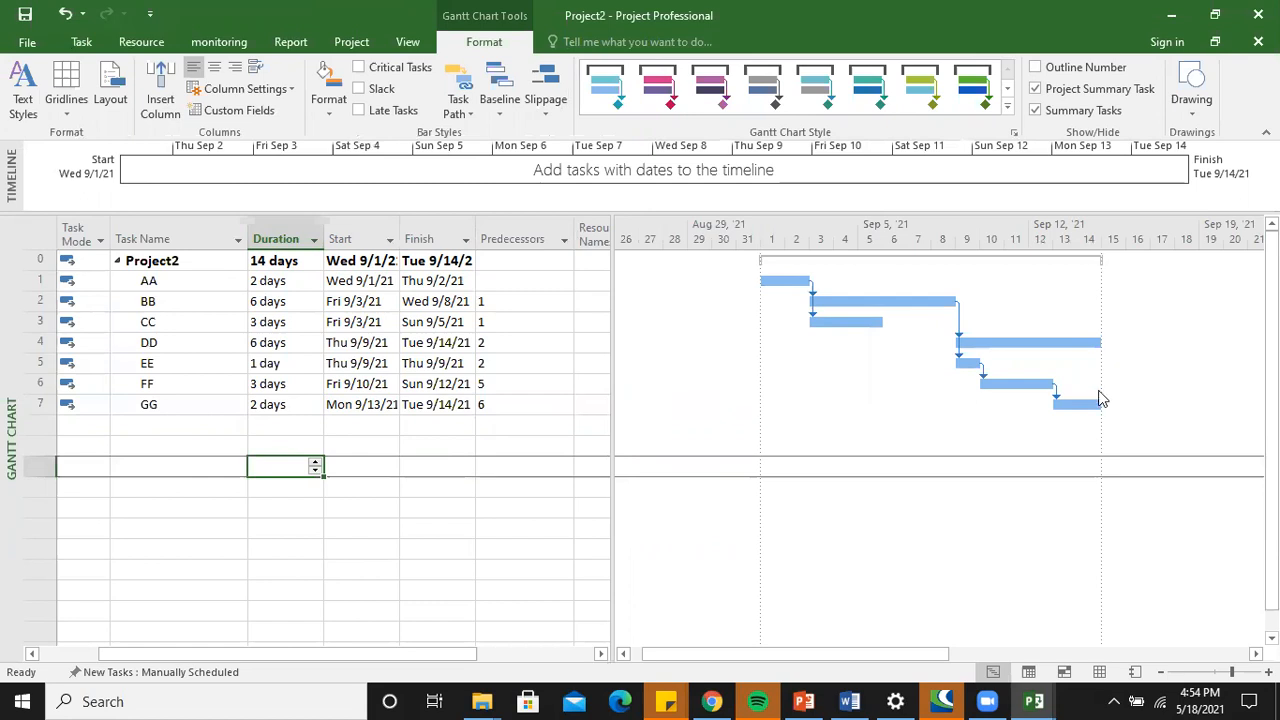
click(358, 67)
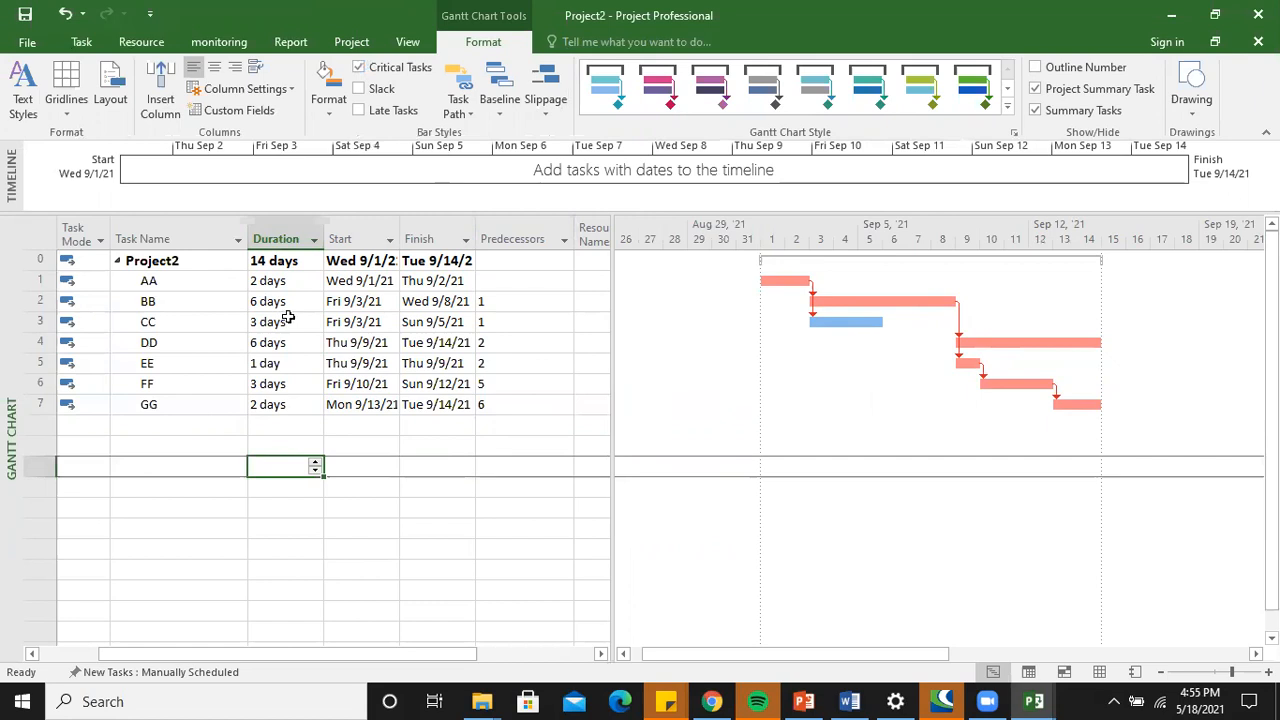
click(372, 88)
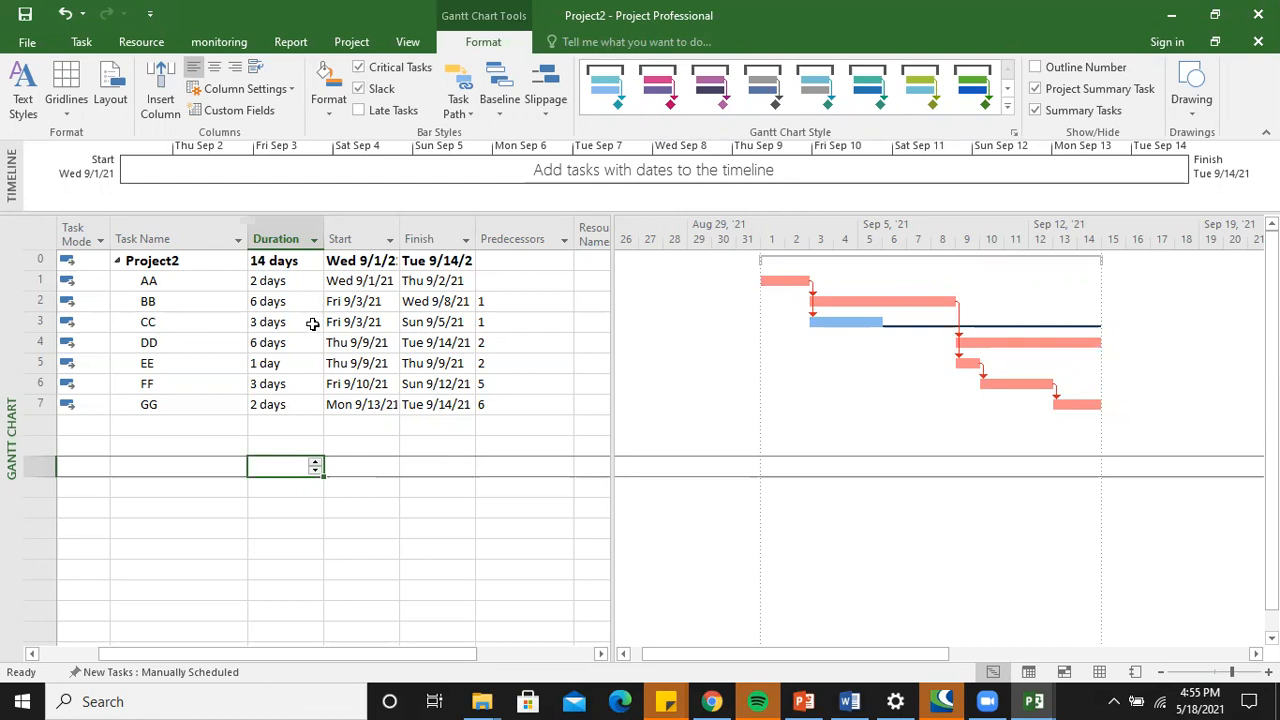
Open the text styles and set the font color for Critical Tasks to standard red.
click(18, 90)
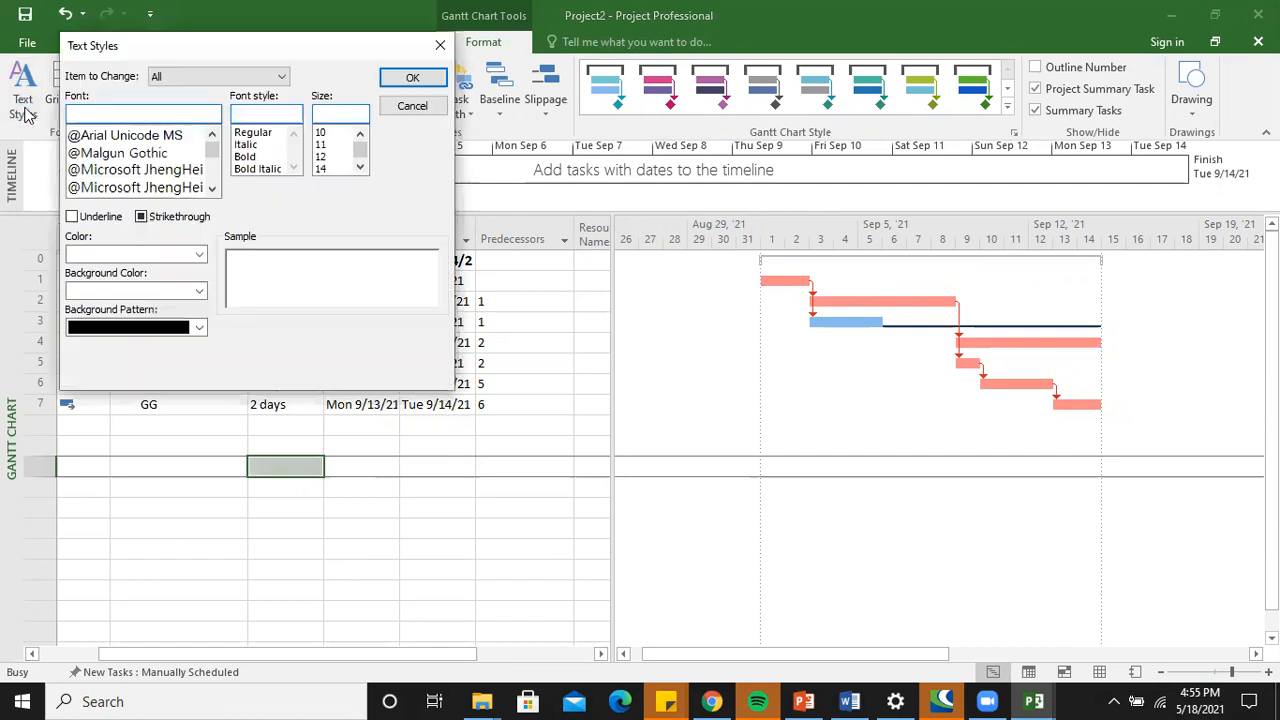
click(215, 80)
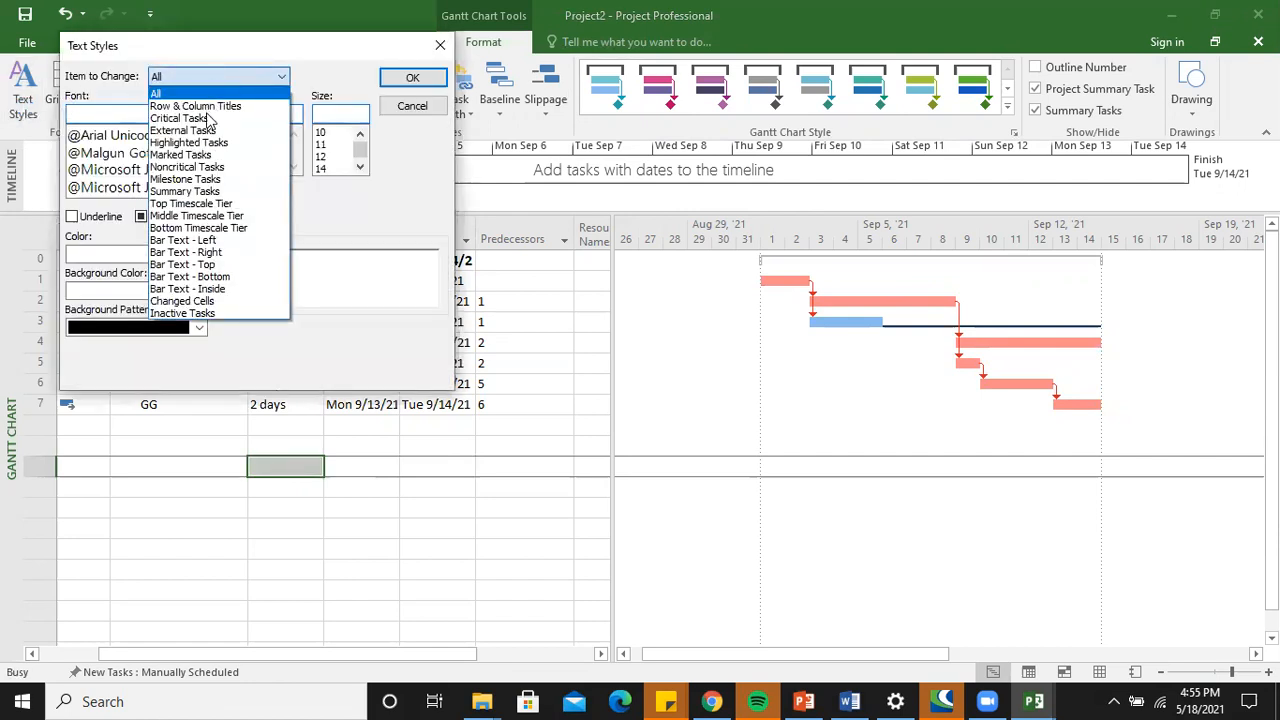
click(208, 118)
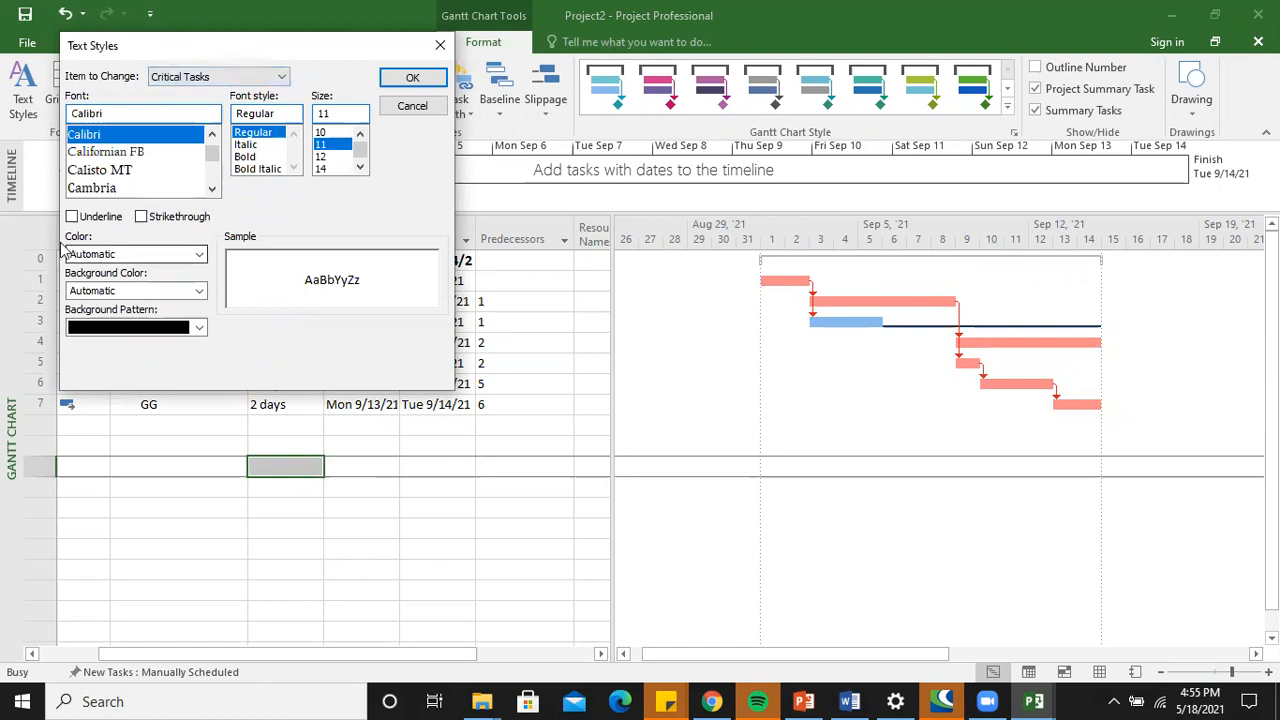
click(198, 256)
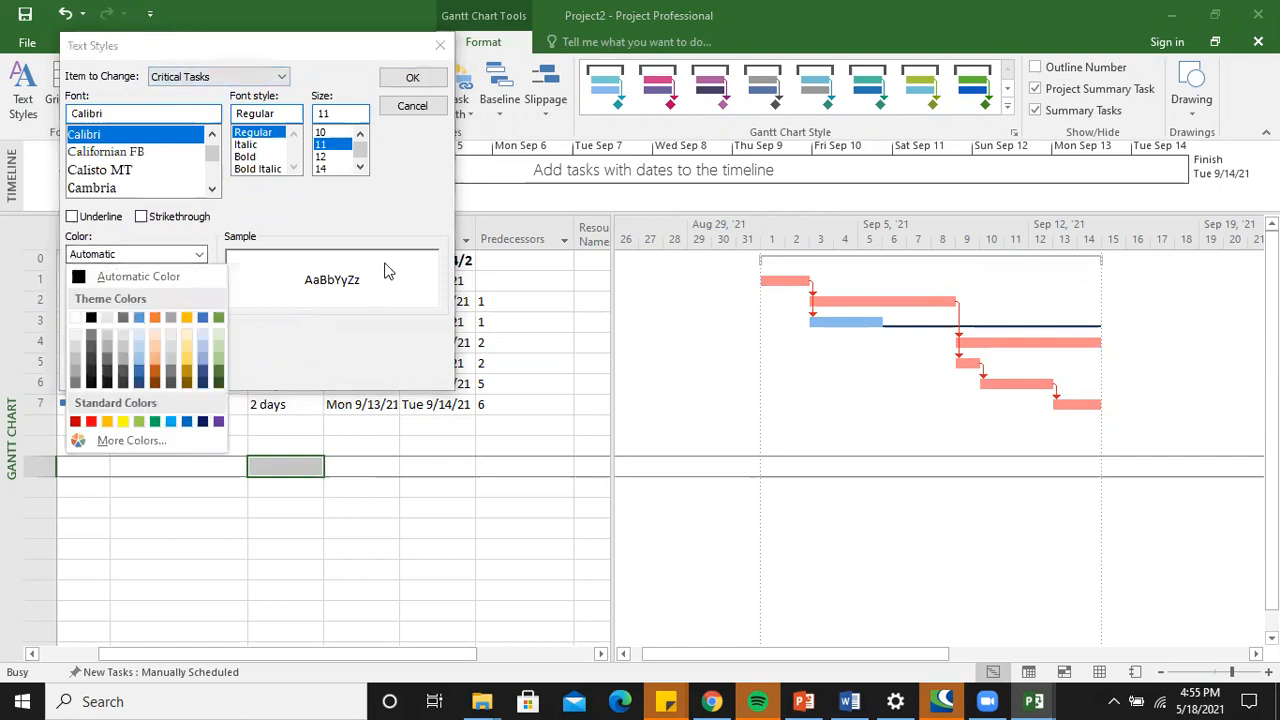
click(91, 421)
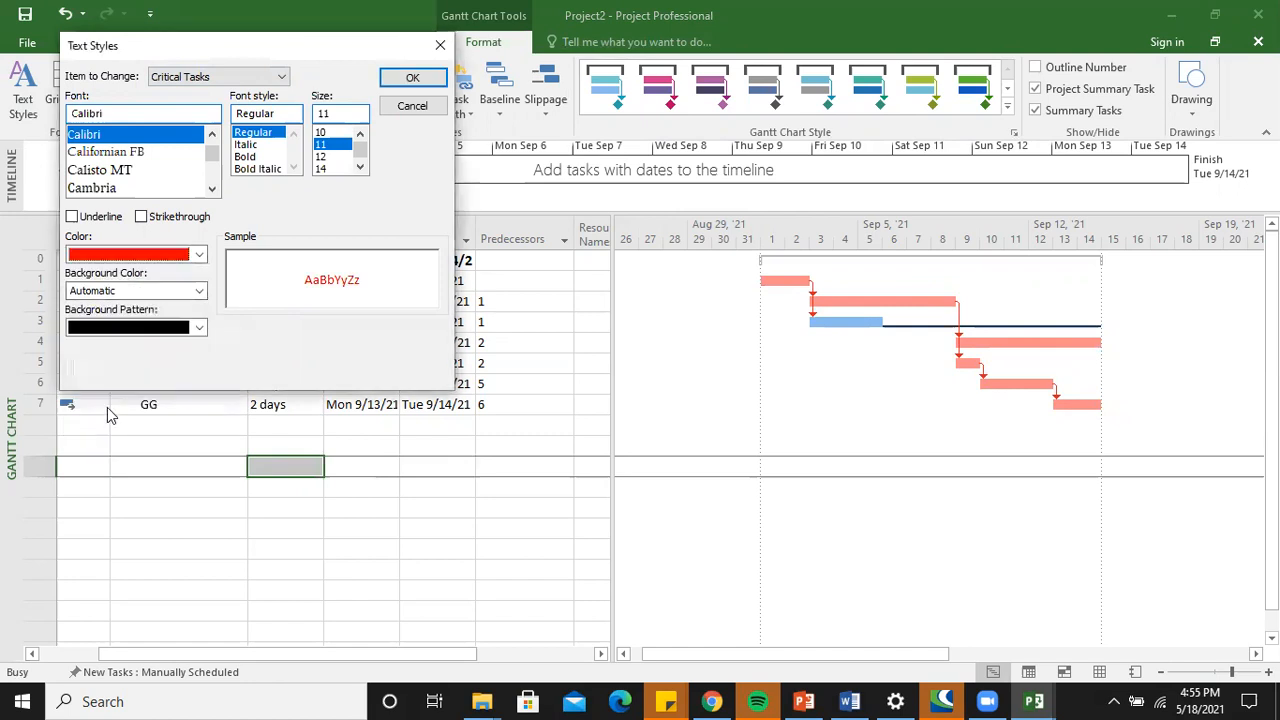
Give the Critical Tasks style a gold background color with a diagonal-line pattern and apply it to the task table.
click(124, 291)
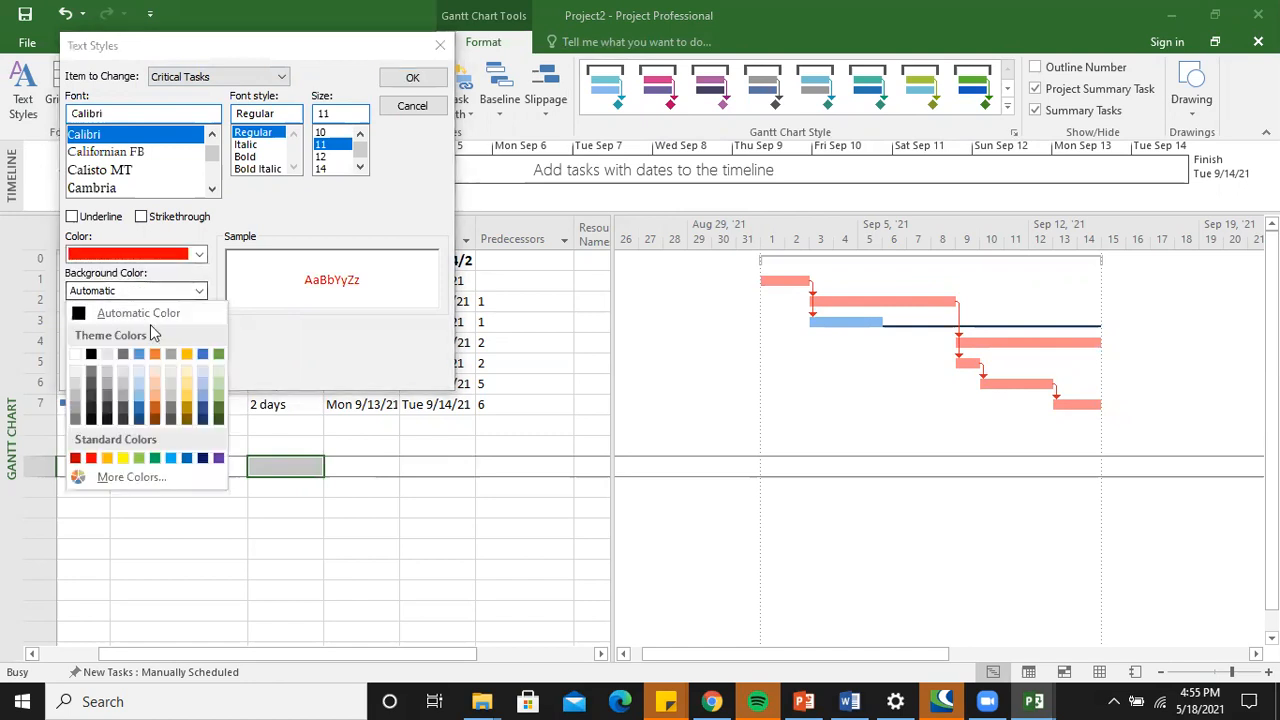
click(187, 353)
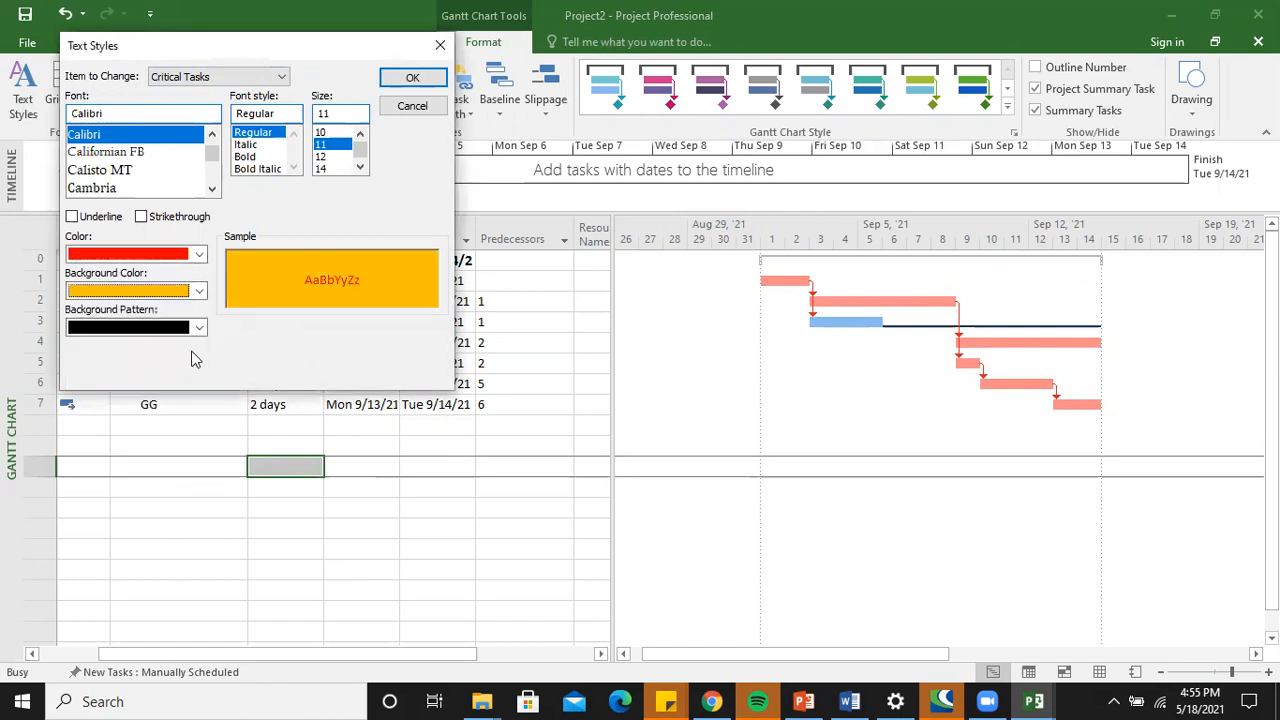
click(188, 330)
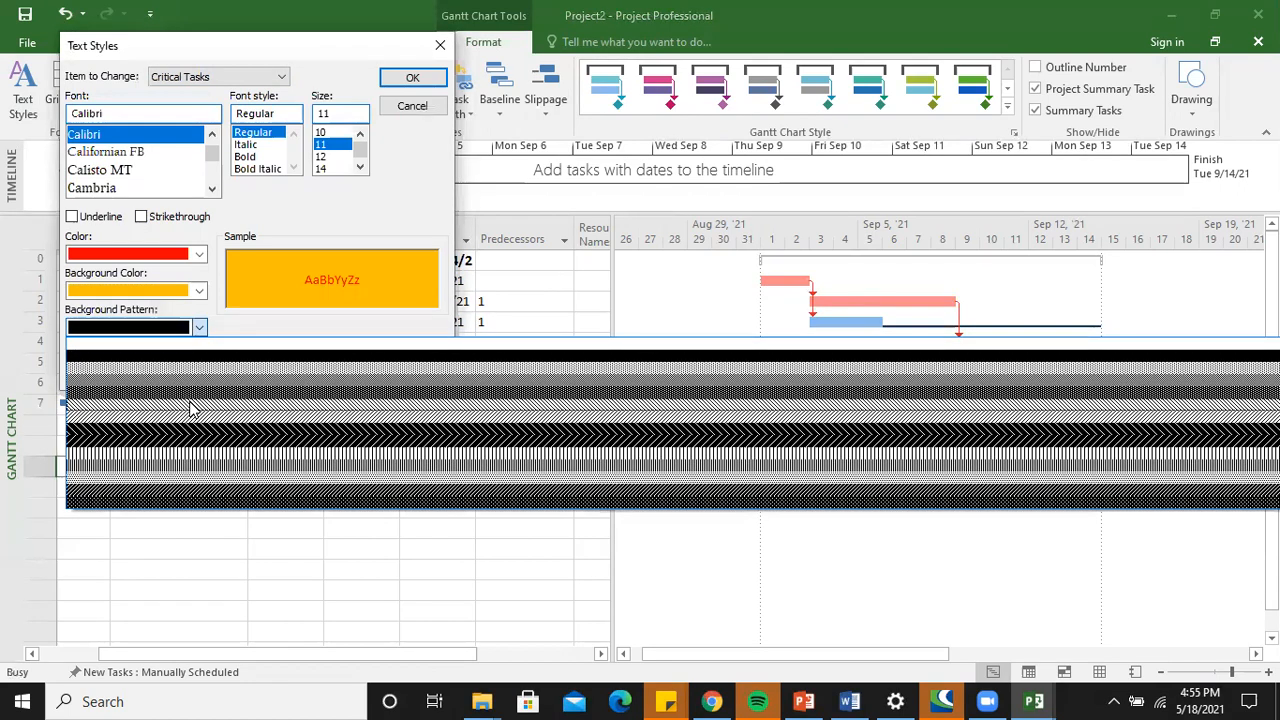
click(193, 405)
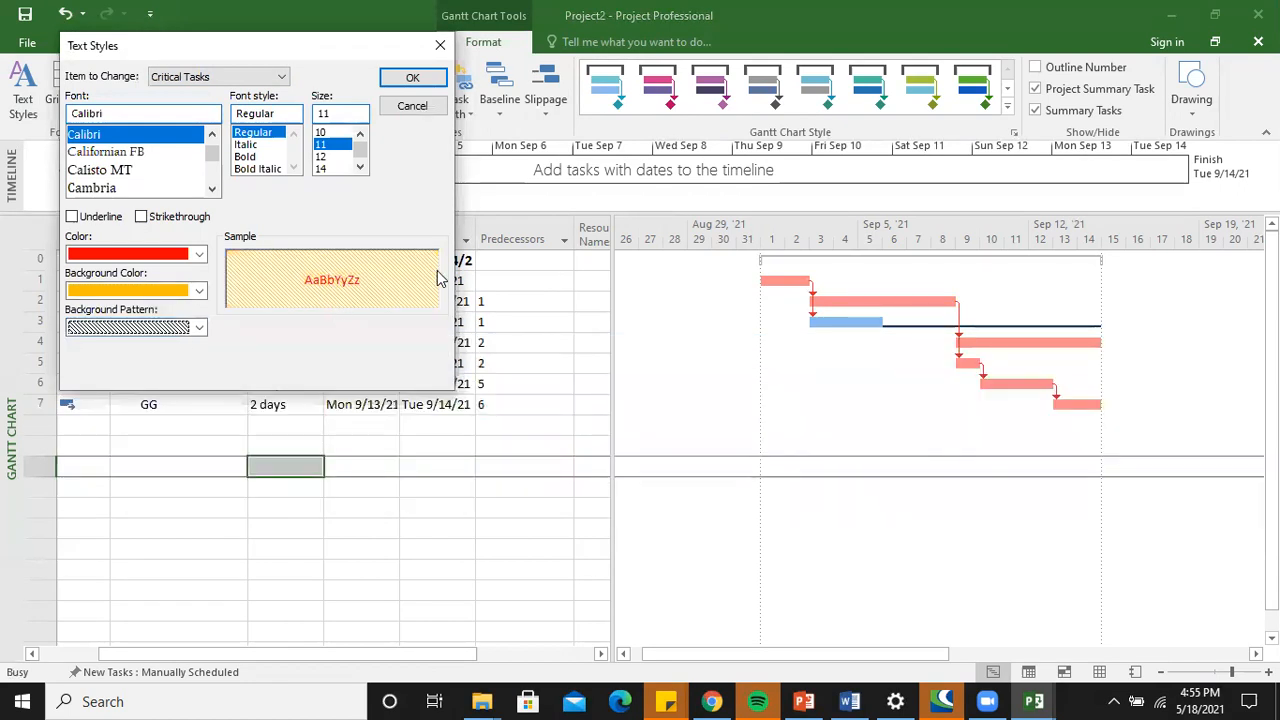
click(399, 77)
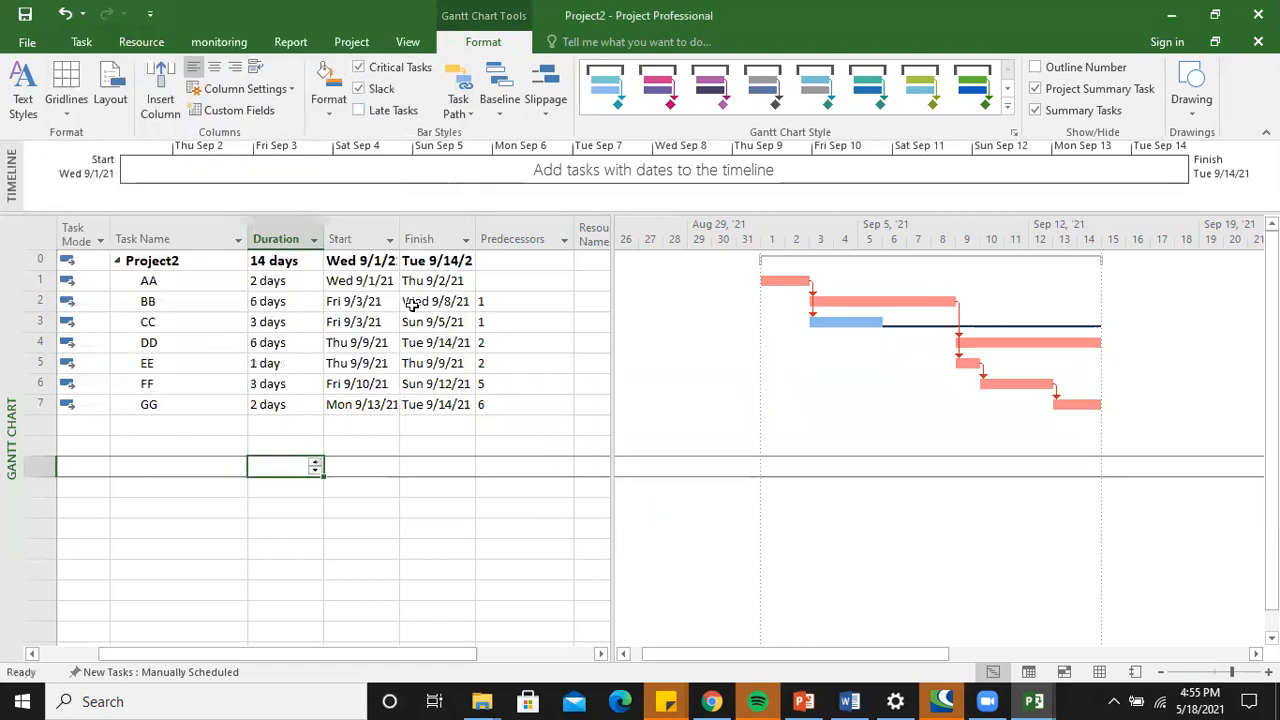
scroll(360, 372, down, 10)
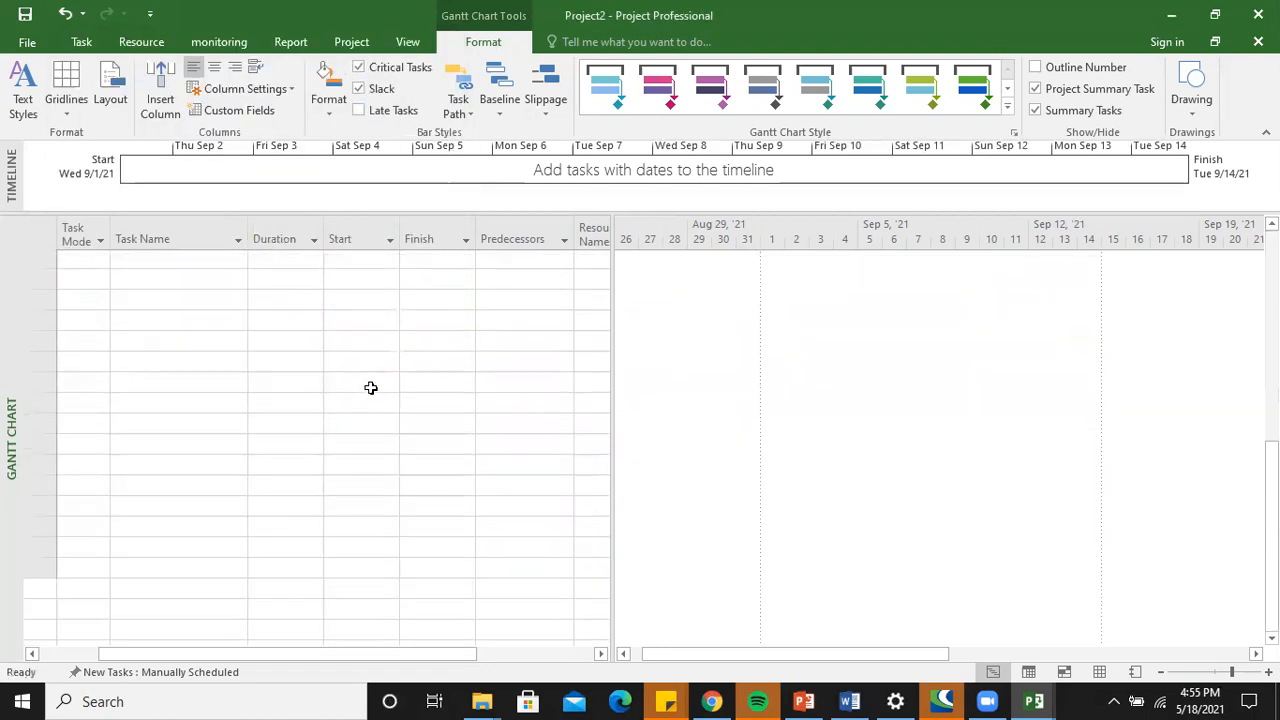
scroll(370, 388, up, 10)
click(208, 321)
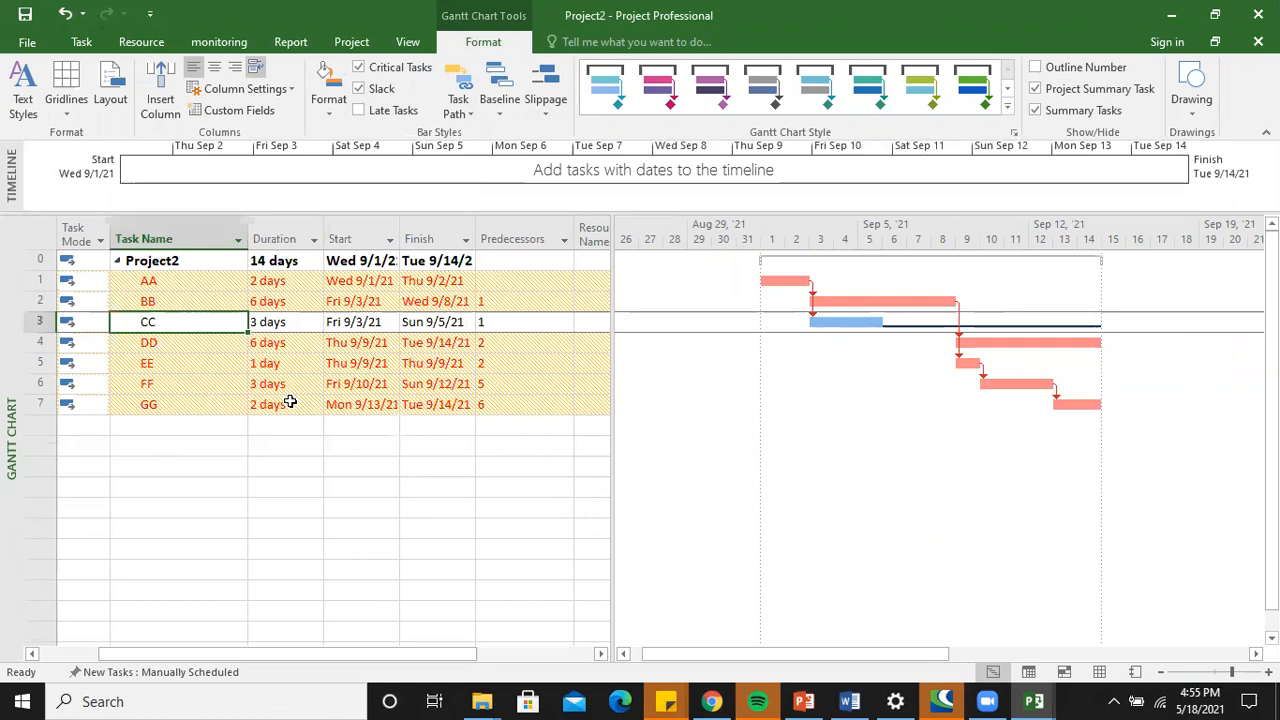
Widen the task table to show the resource names, and add a resource named pekerja in the Resource Sheet.
drag(612, 291, 747, 284)
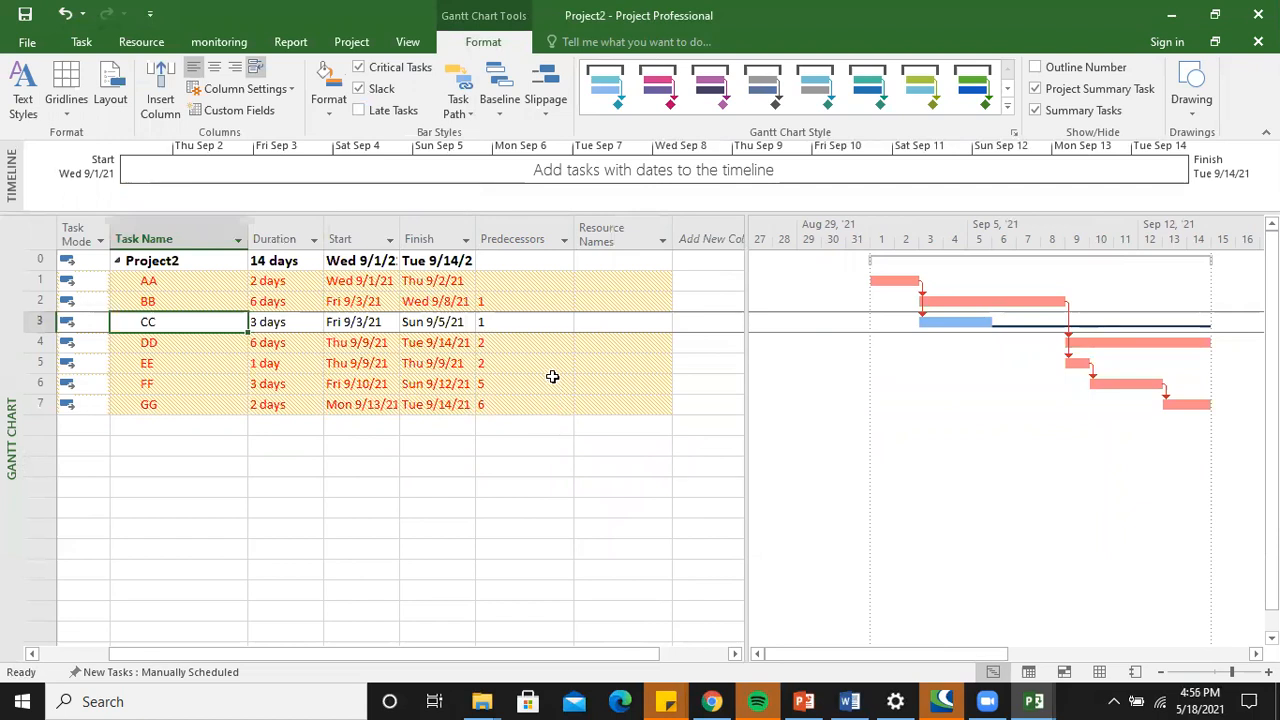
click(1100, 672)
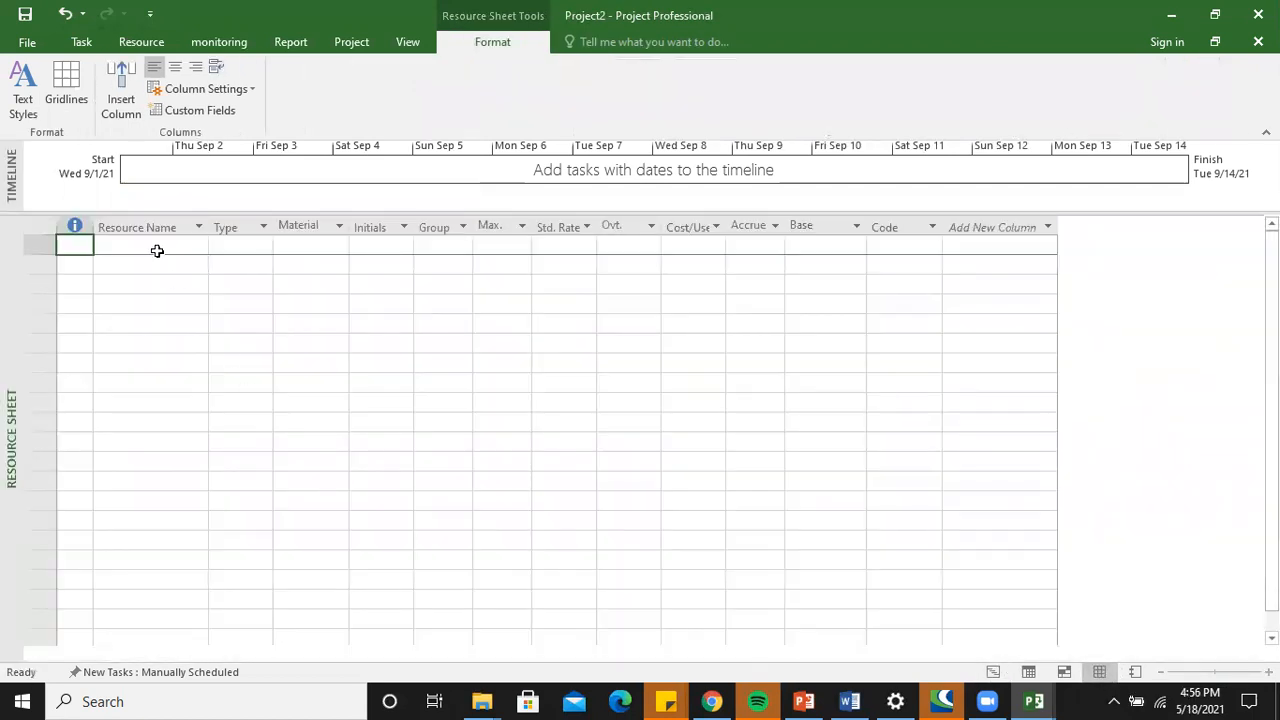
click(146, 247)
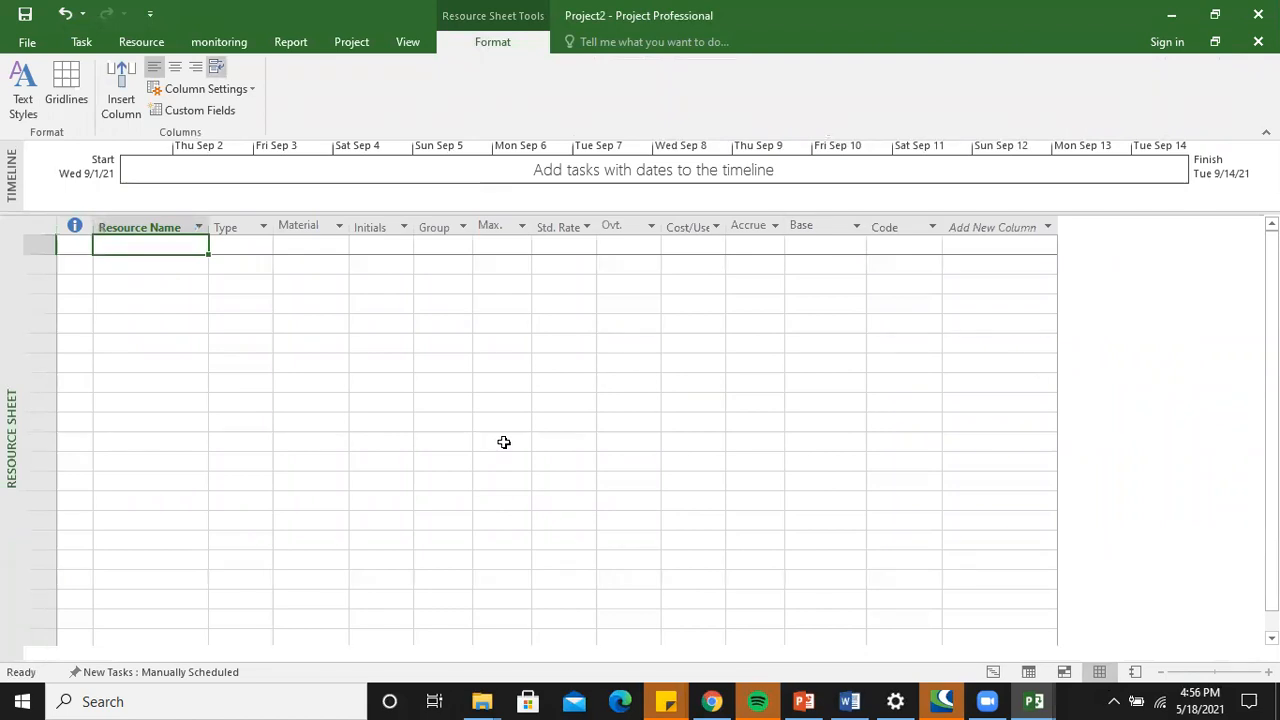
text(pekerja)
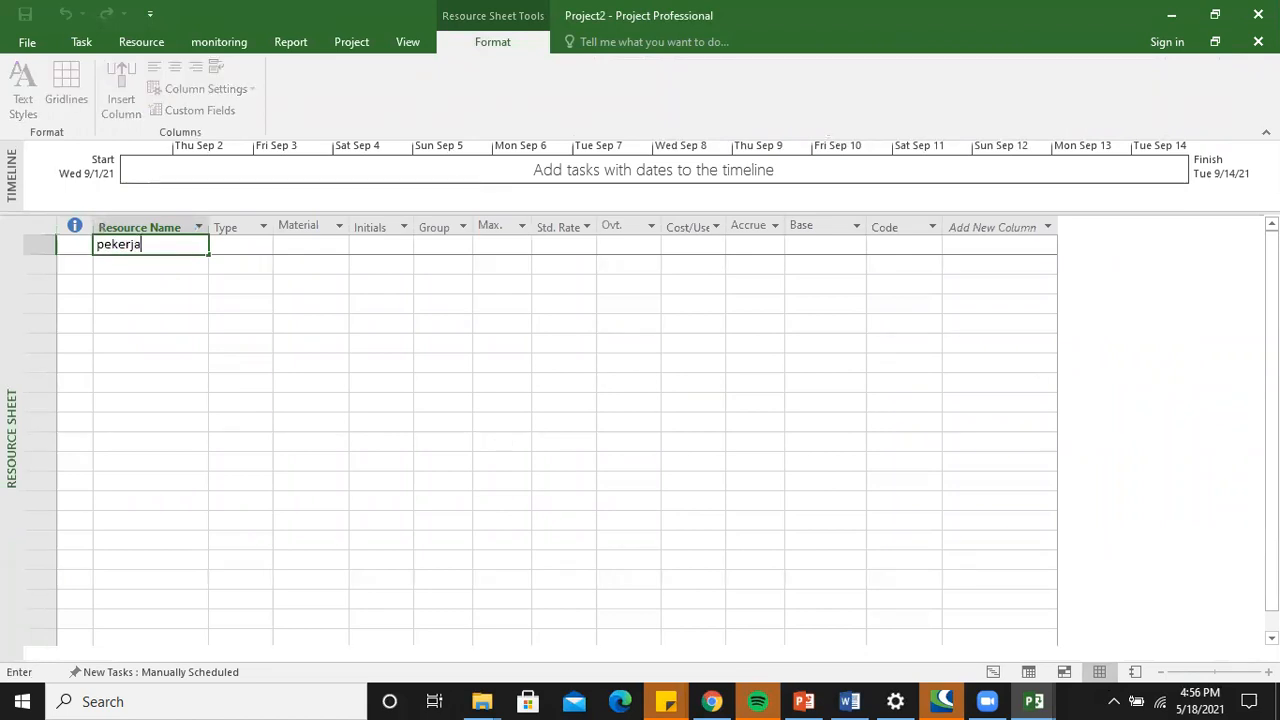
key(Return)
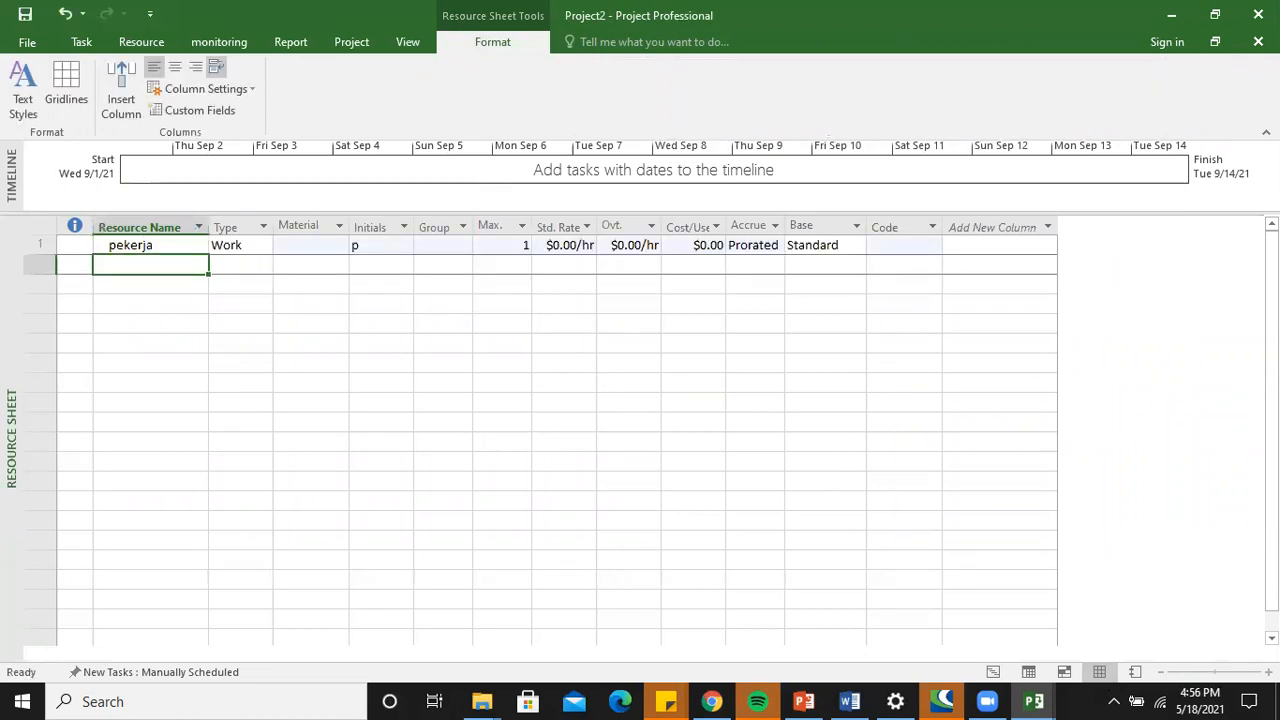
Check the worker limit in the Word module, return to the maximized Project2 window and set pekerja's maximum units to 7.
key(alt+Tab)
key(super+Right)
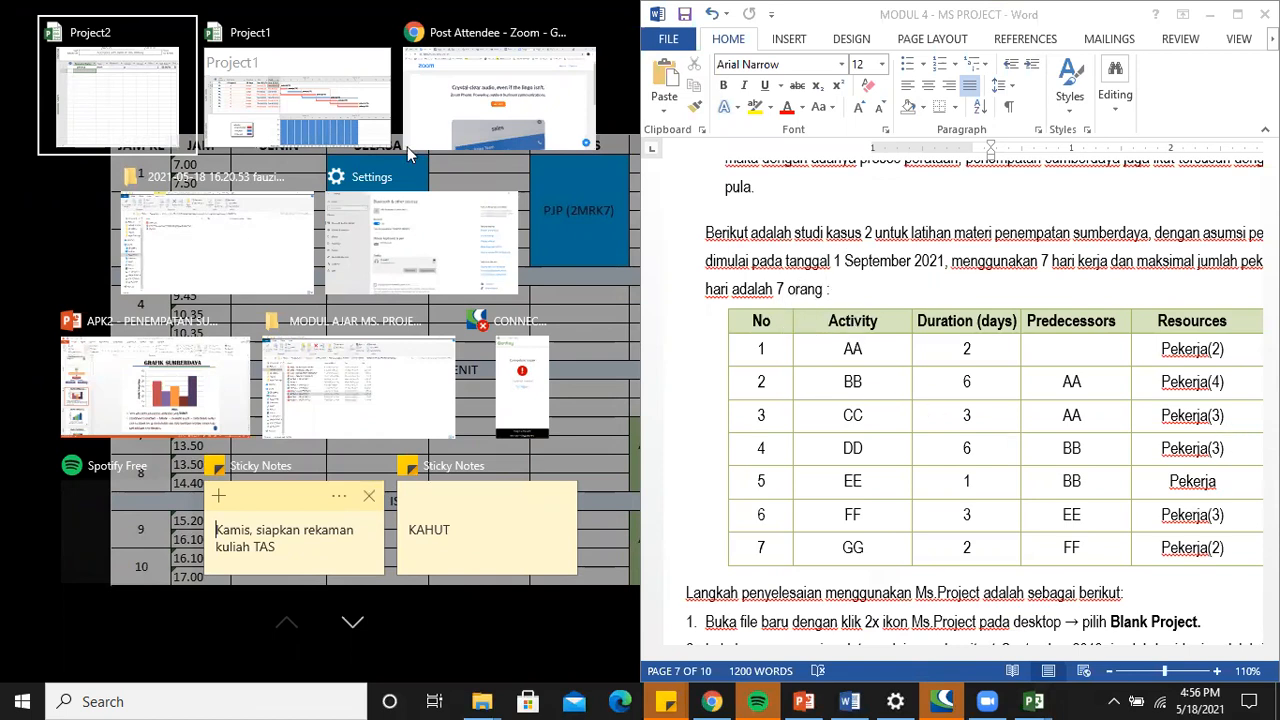
click(117, 92)
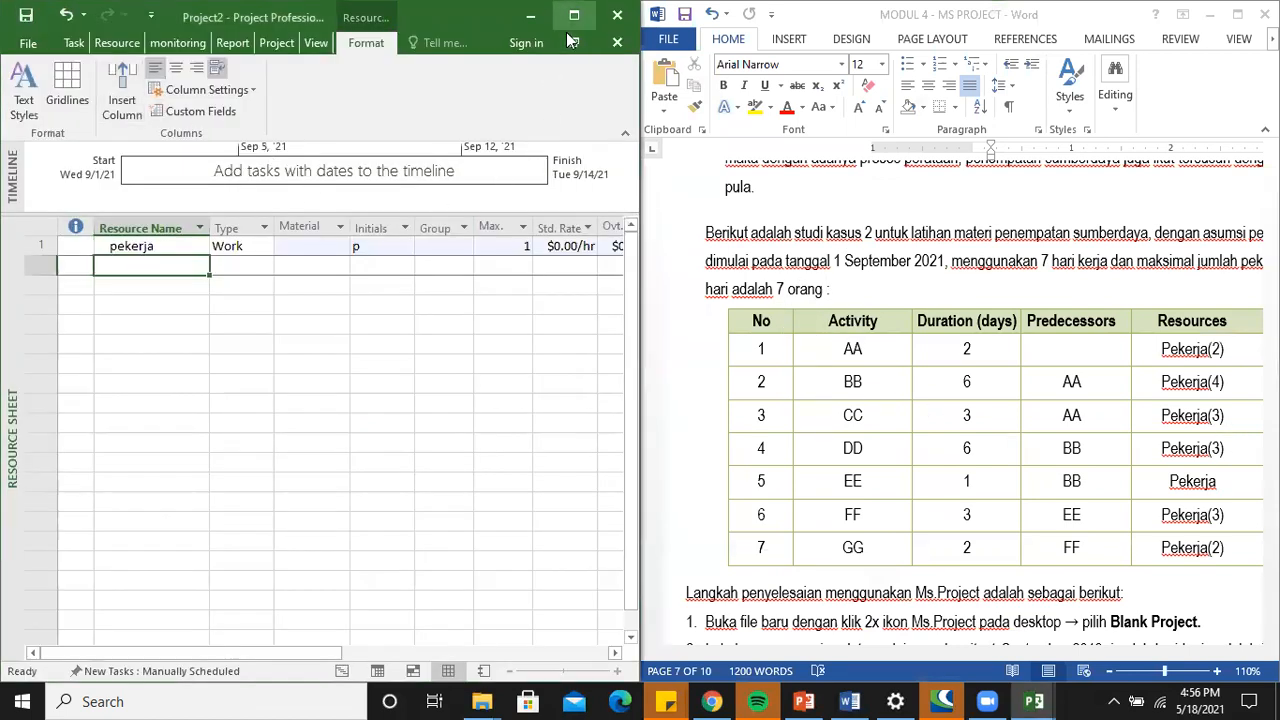
click(573, 17)
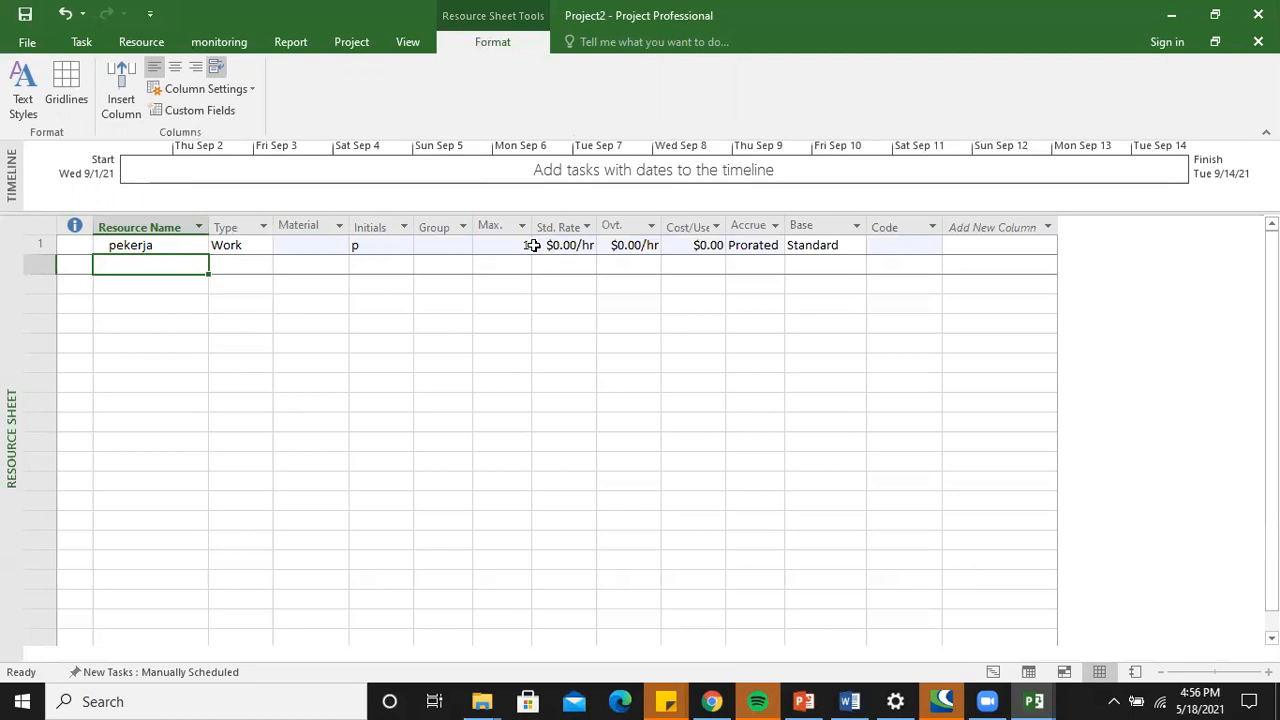
click(490, 245)
text(7)
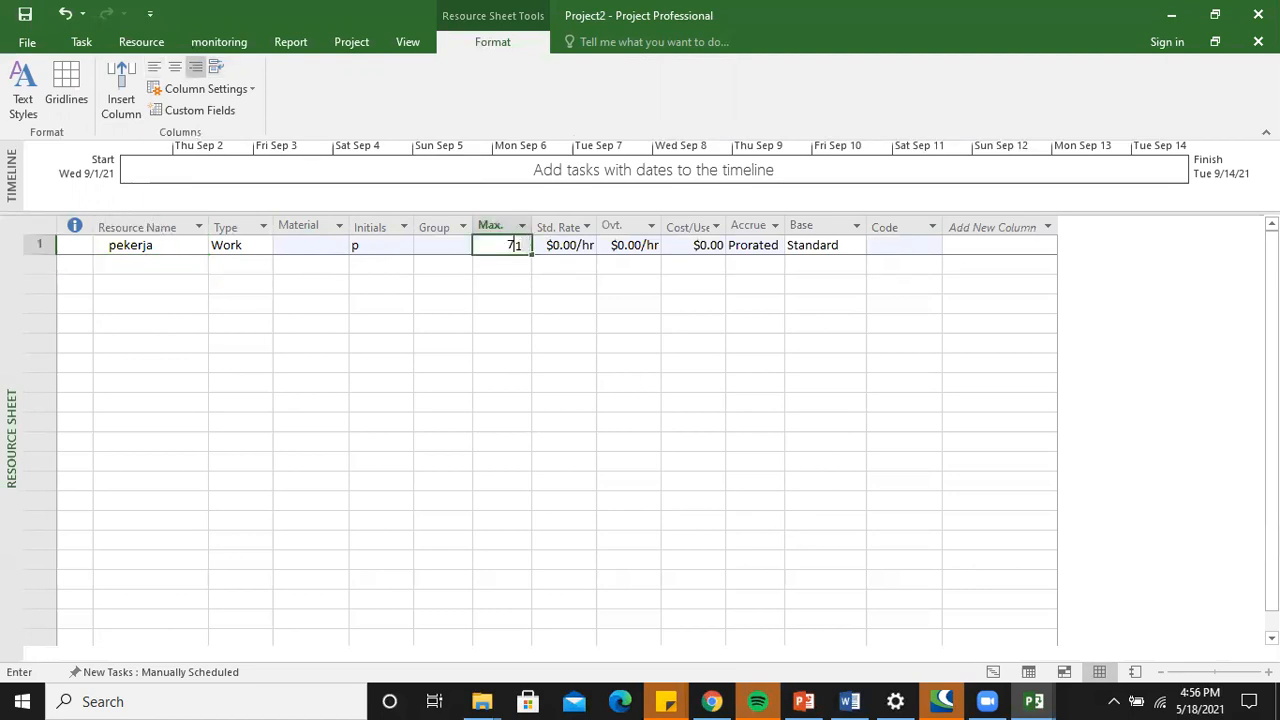
key(Return)
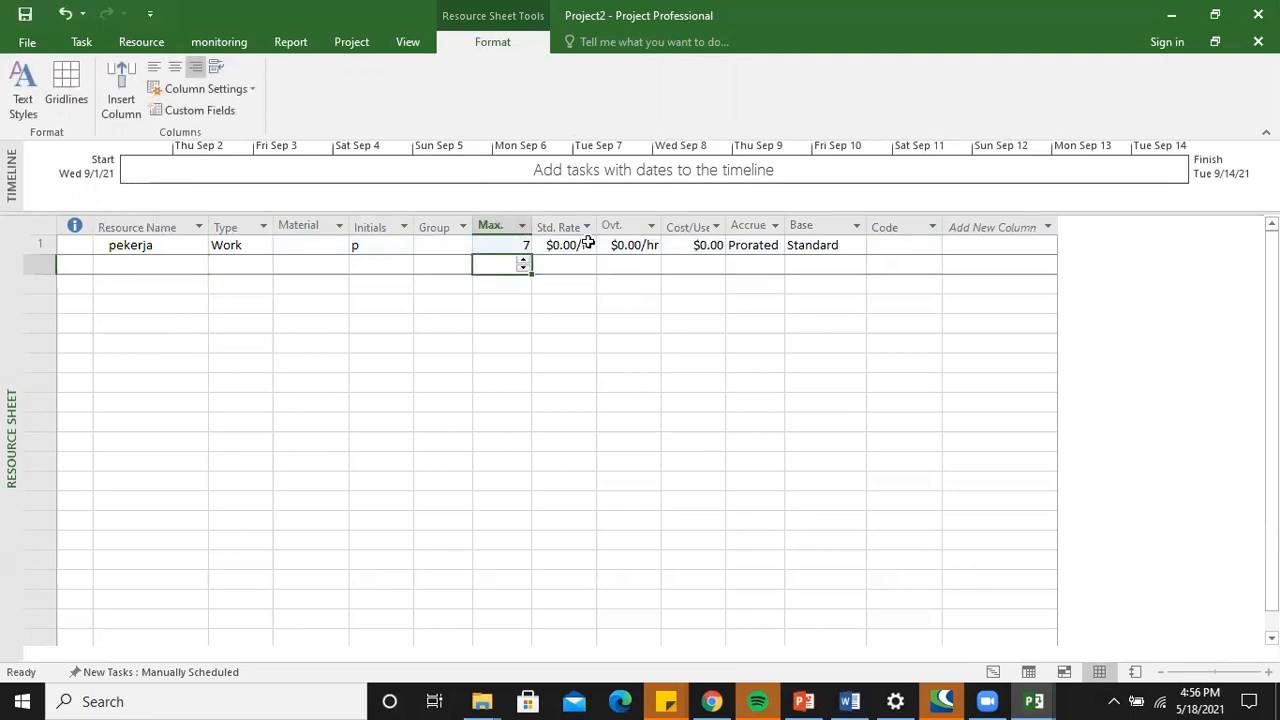
click(589, 244)
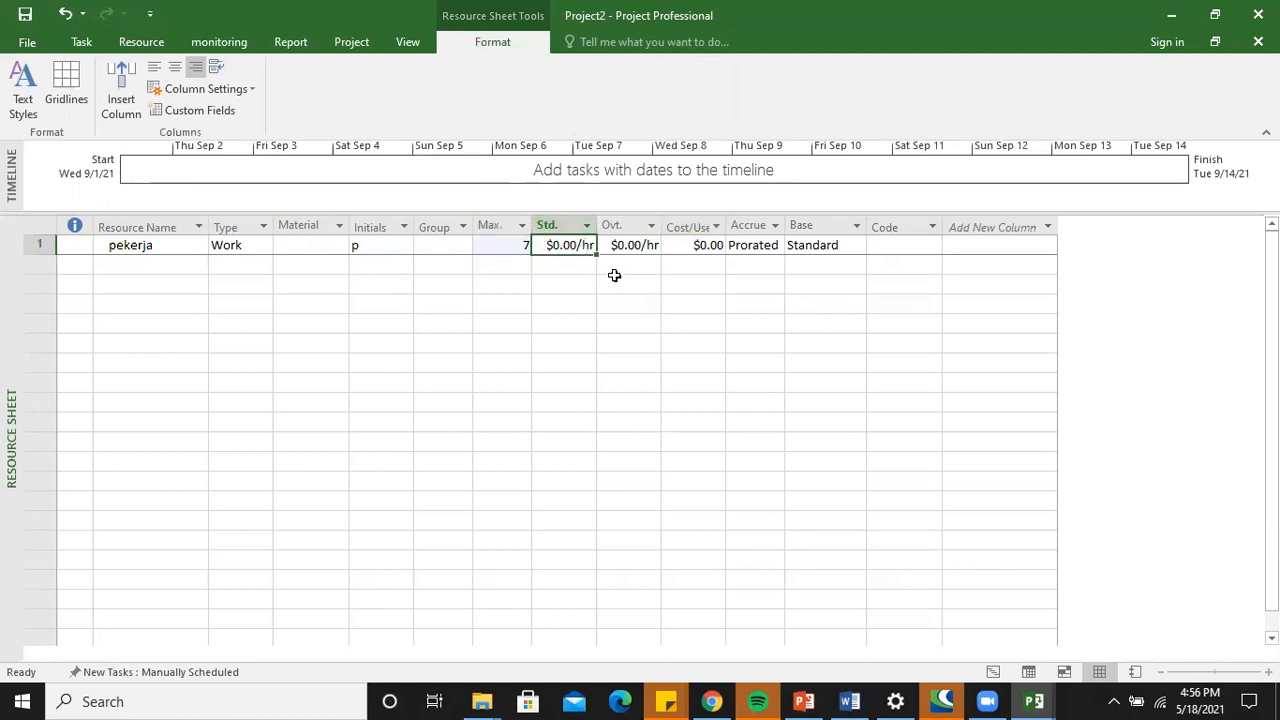
Return to the Gantt Chart and open Assign Resources for task AA, placing the dialog clear of the task table.
click(993, 671)
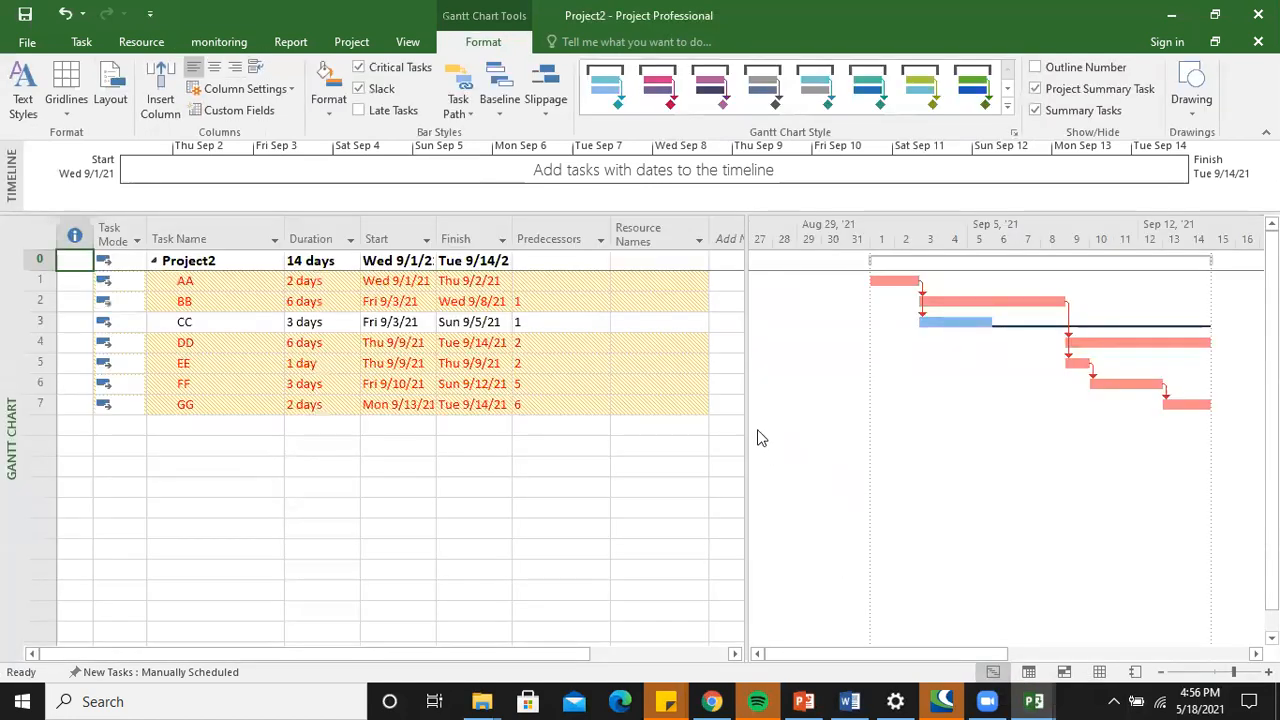
click(645, 280)
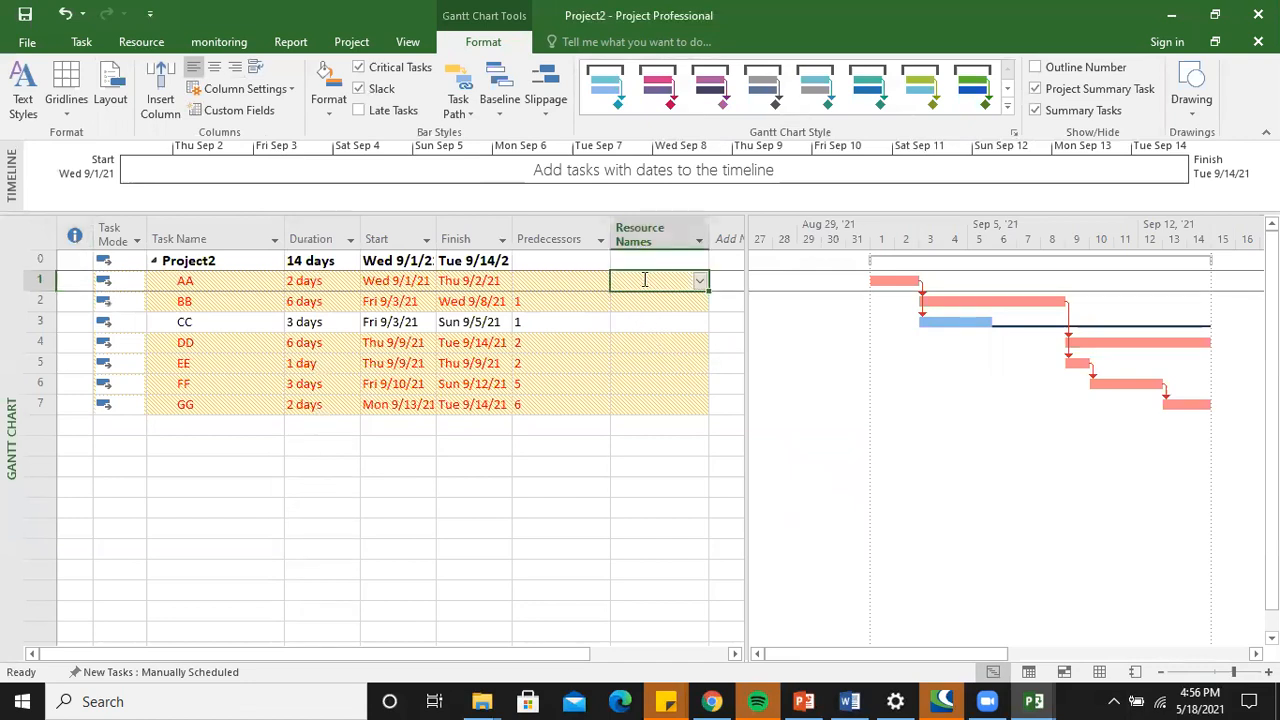
right_click(645, 280)
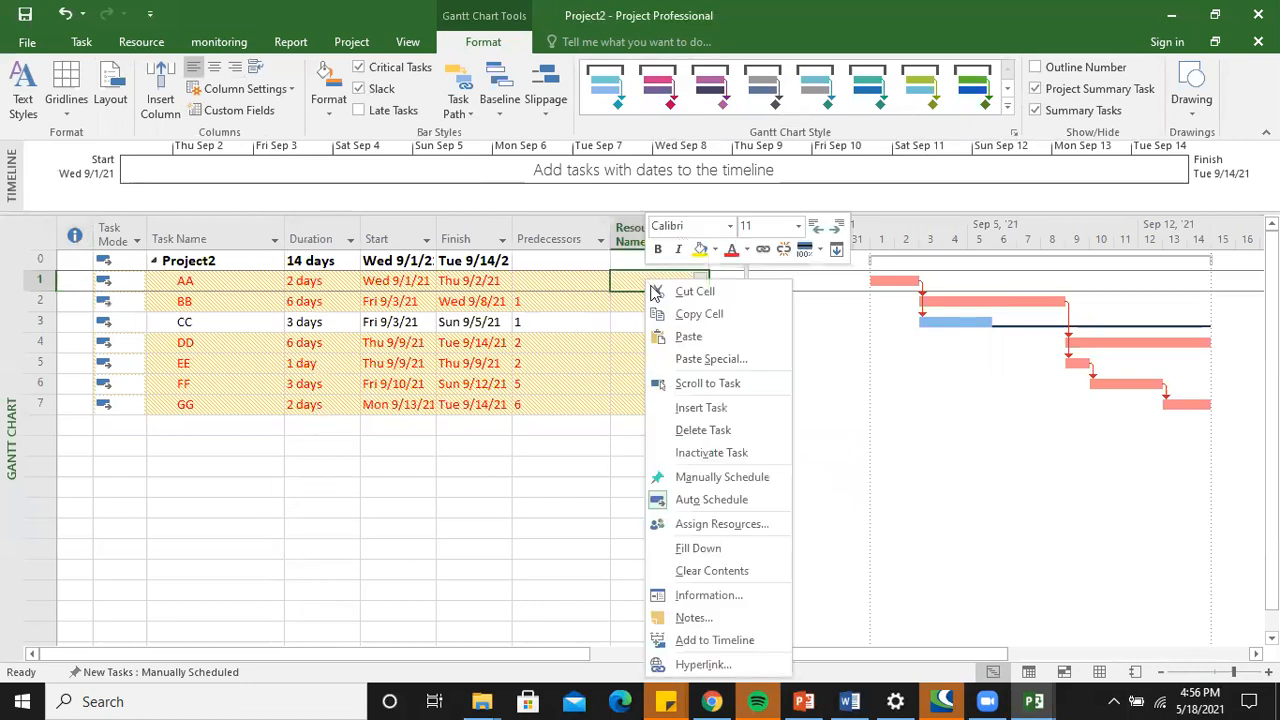
click(757, 526)
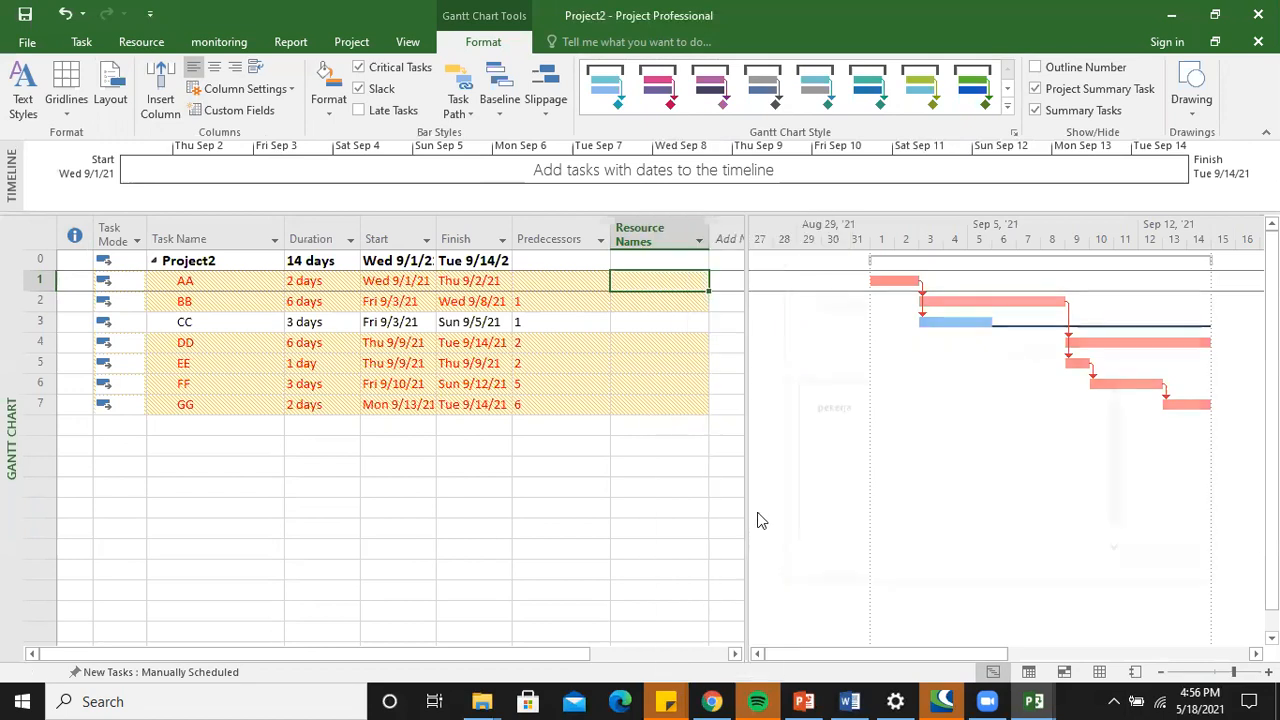
drag(907, 305, 899, 232)
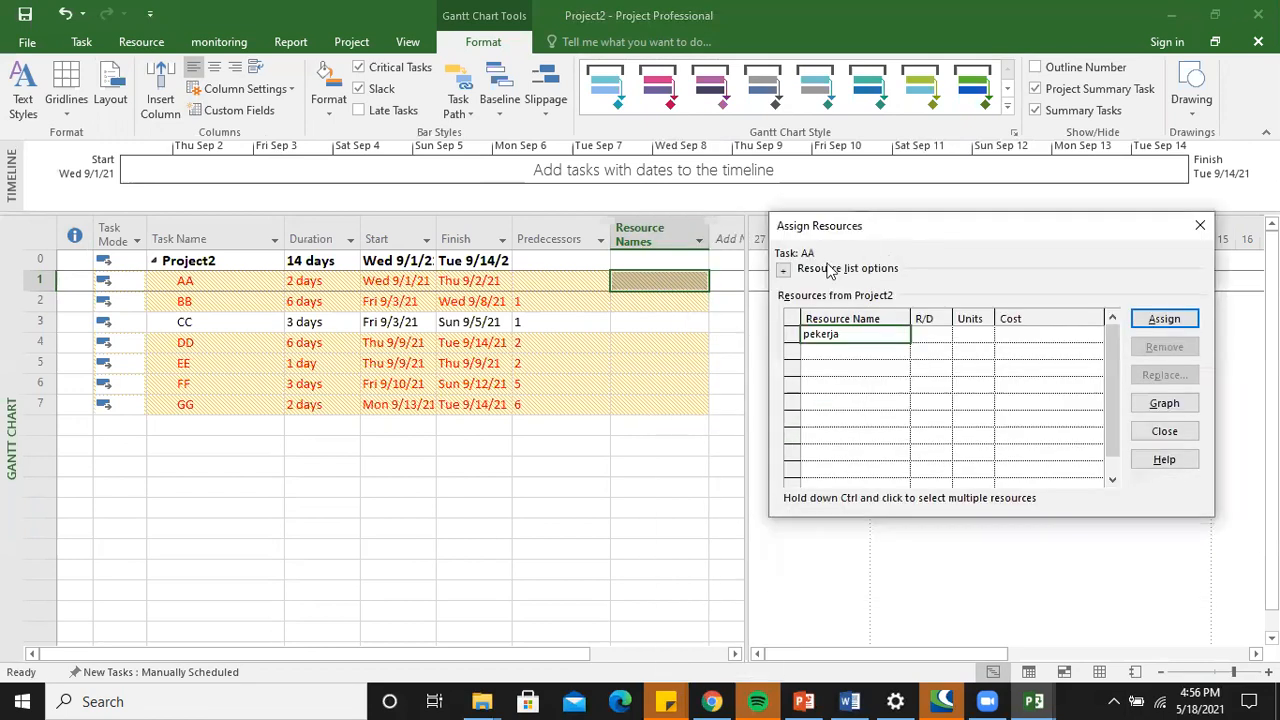
Check the resource requirement in the Word module and assign 2 units of pekerja to task AA.
click(970, 337)
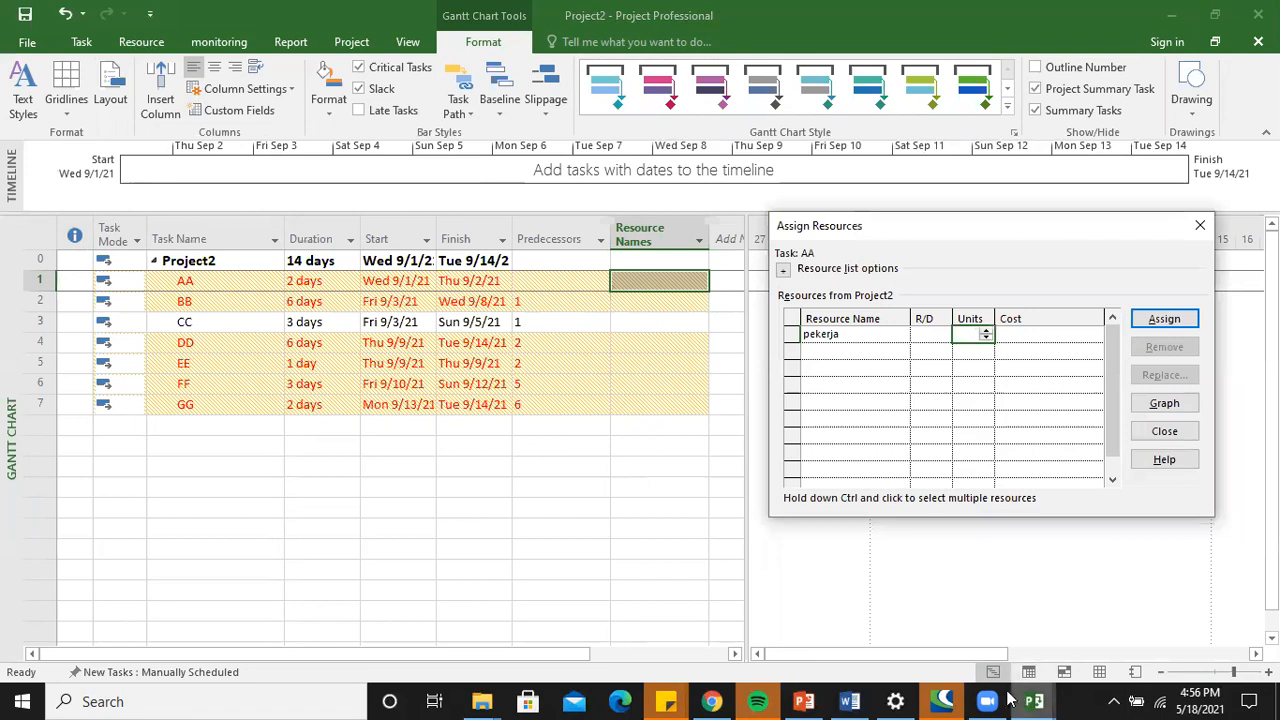
click(850, 701)
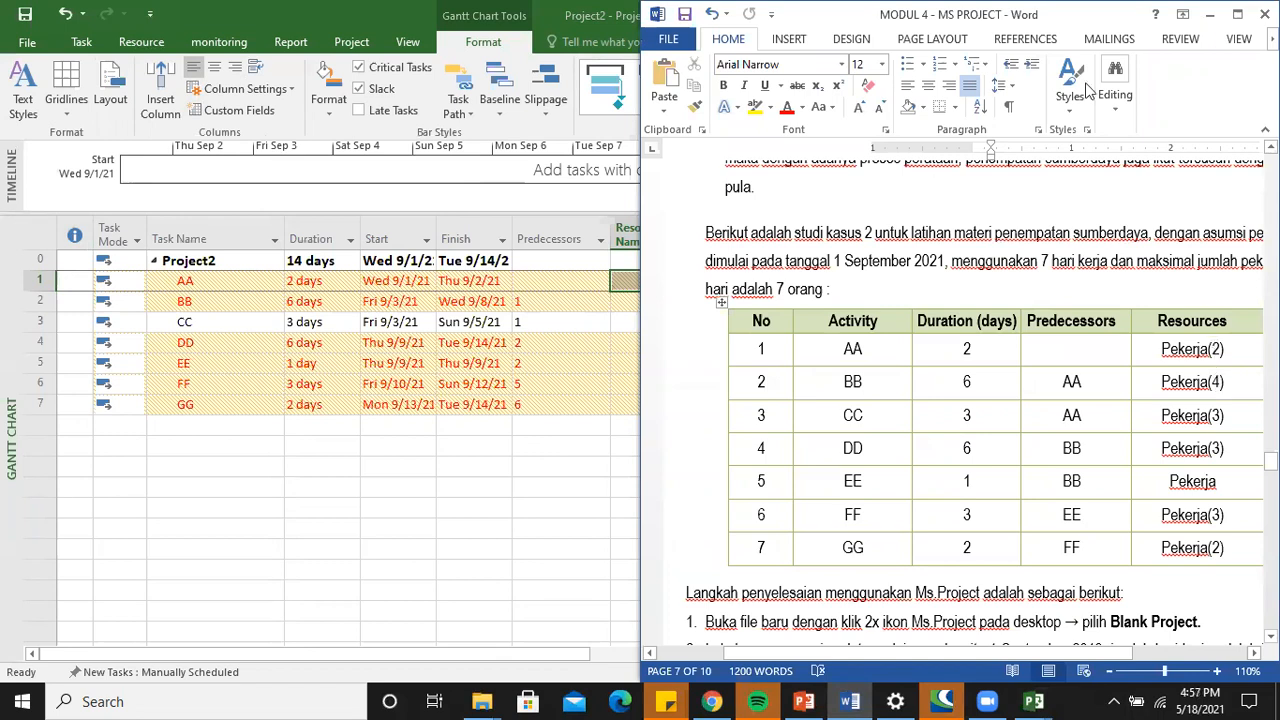
drag(1045, 15, 966, 563)
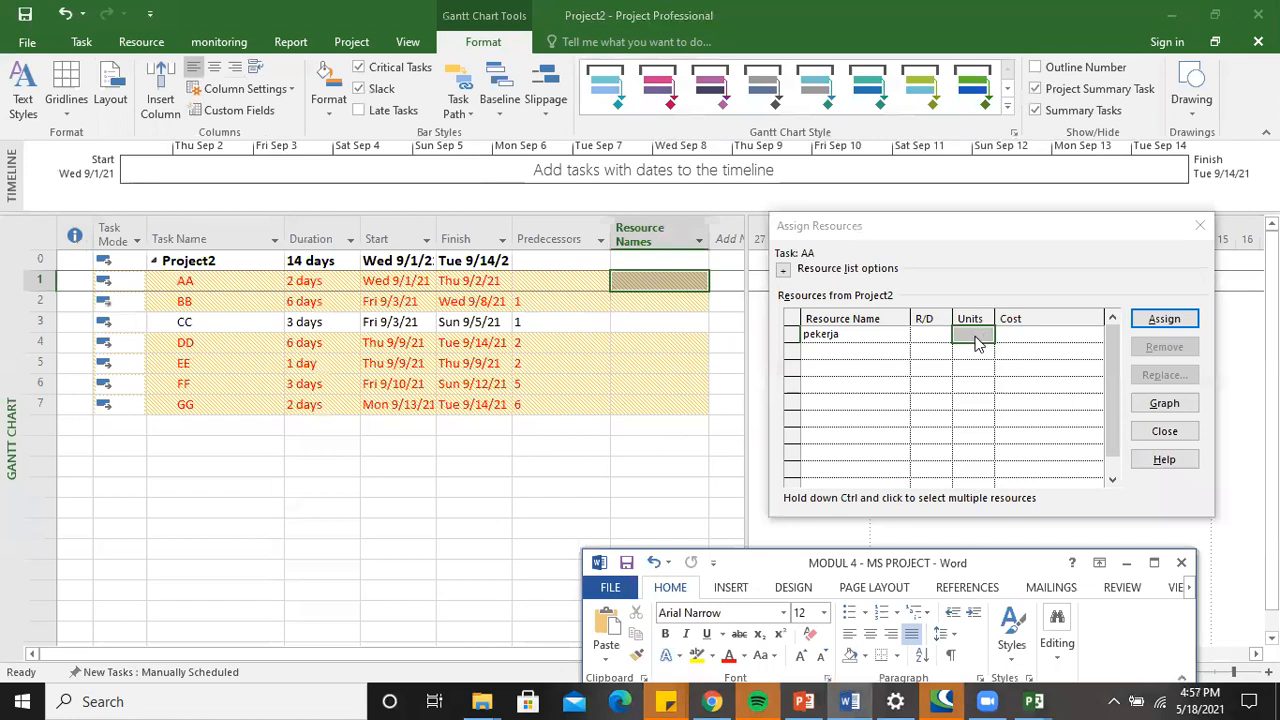
click(977, 340)
text(2)
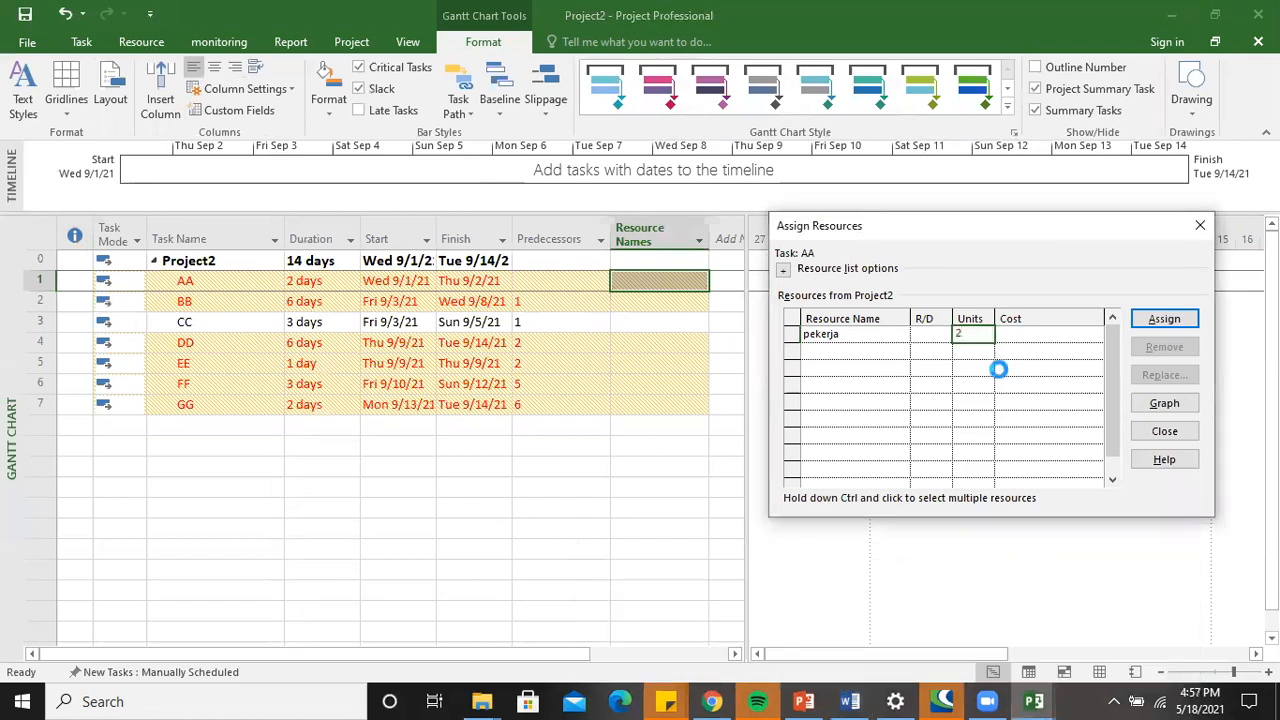
key(Return)
Assign 4 units of the pekerja resource to task BB.
click(651, 301)
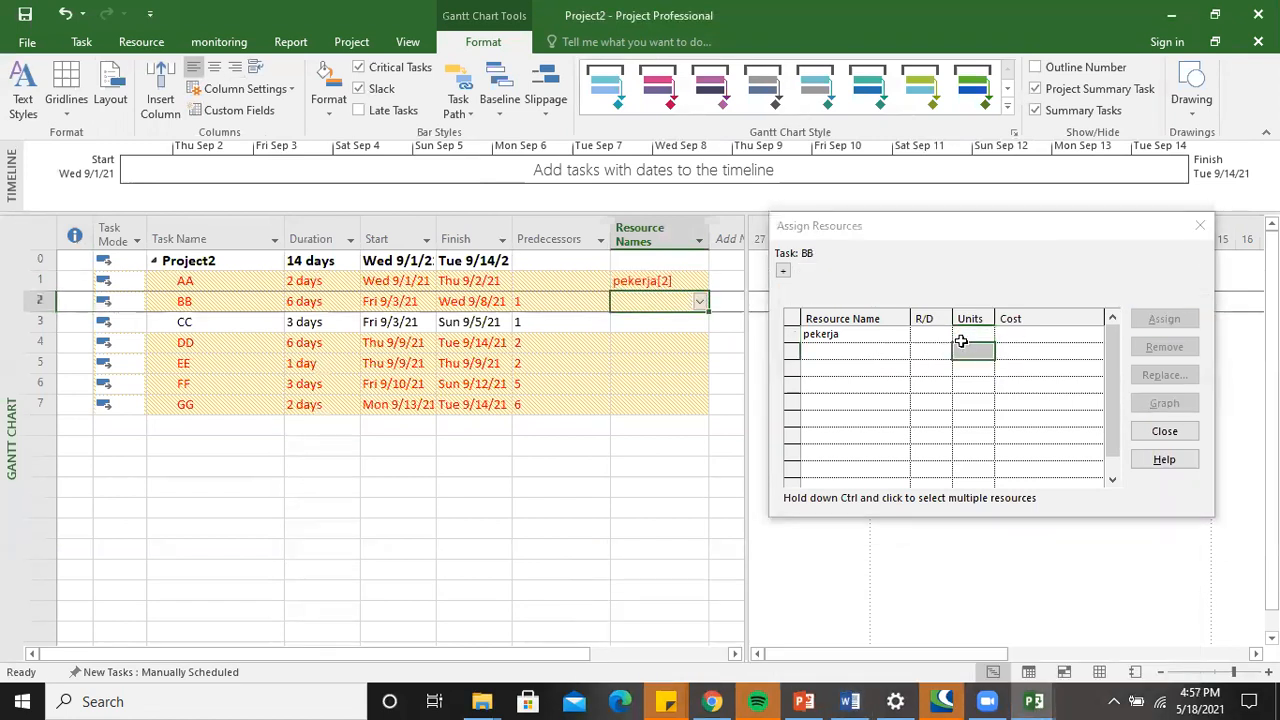
click(968, 340)
text(4)
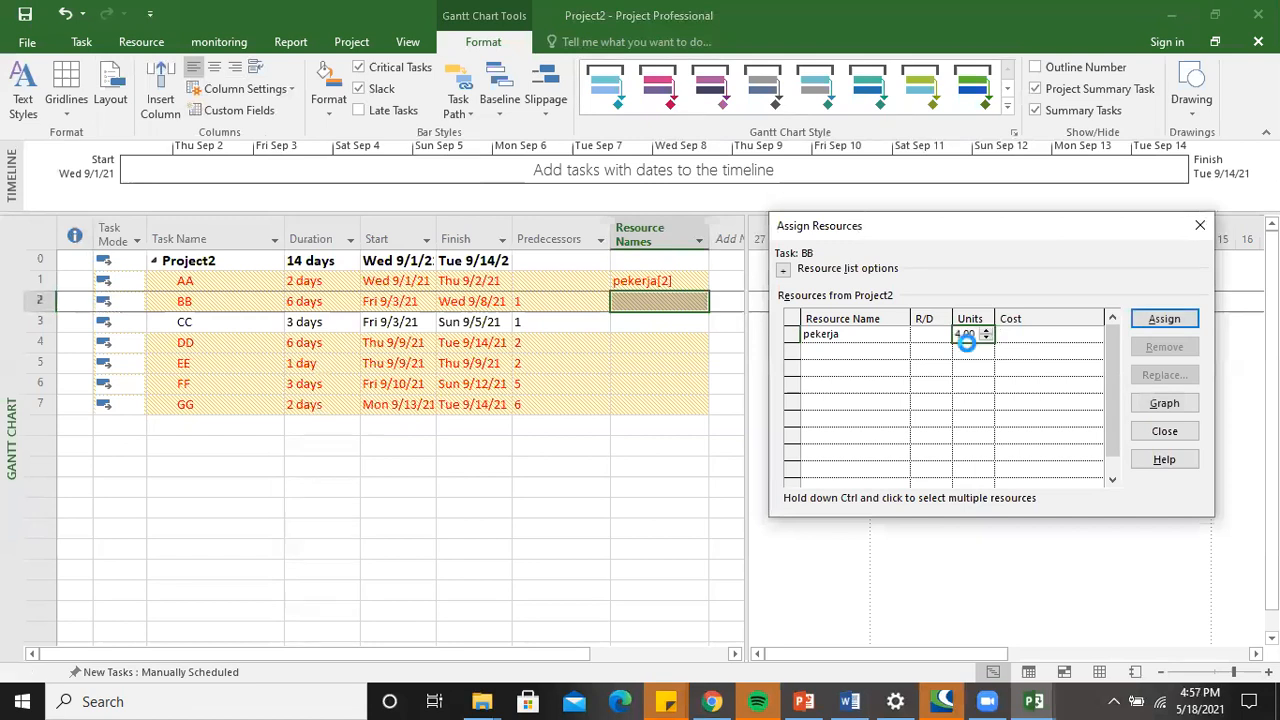
key(Return)
Check the case study table in Word, minimize the document and assign 3 units of pekerja to task CC.
click(650, 322)
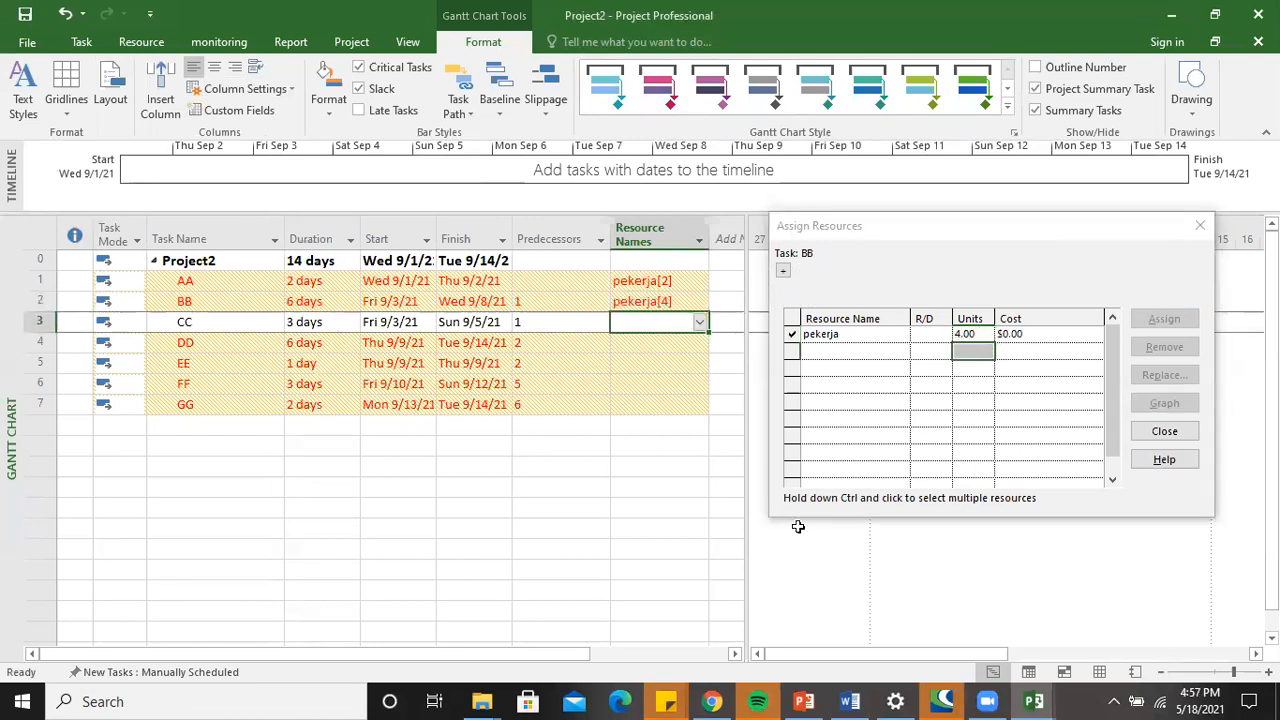
click(850, 701)
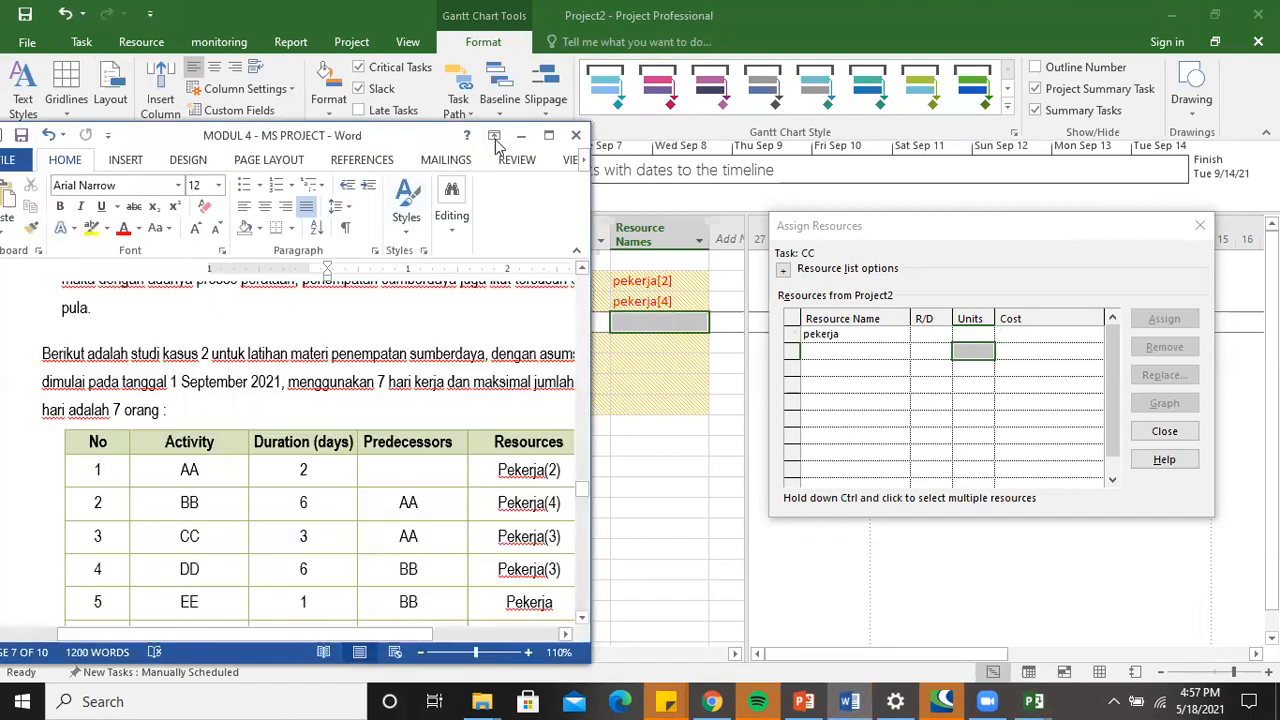
click(521, 135)
click(968, 334)
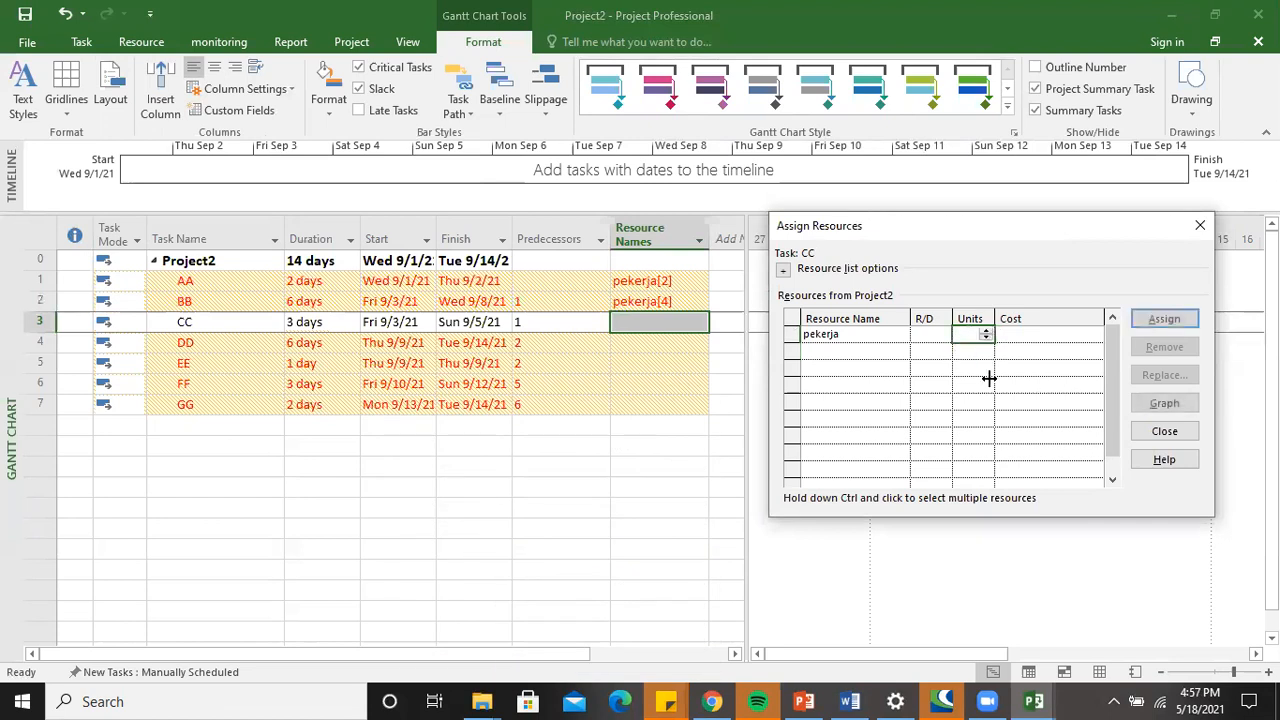
text(3)
key(Return)
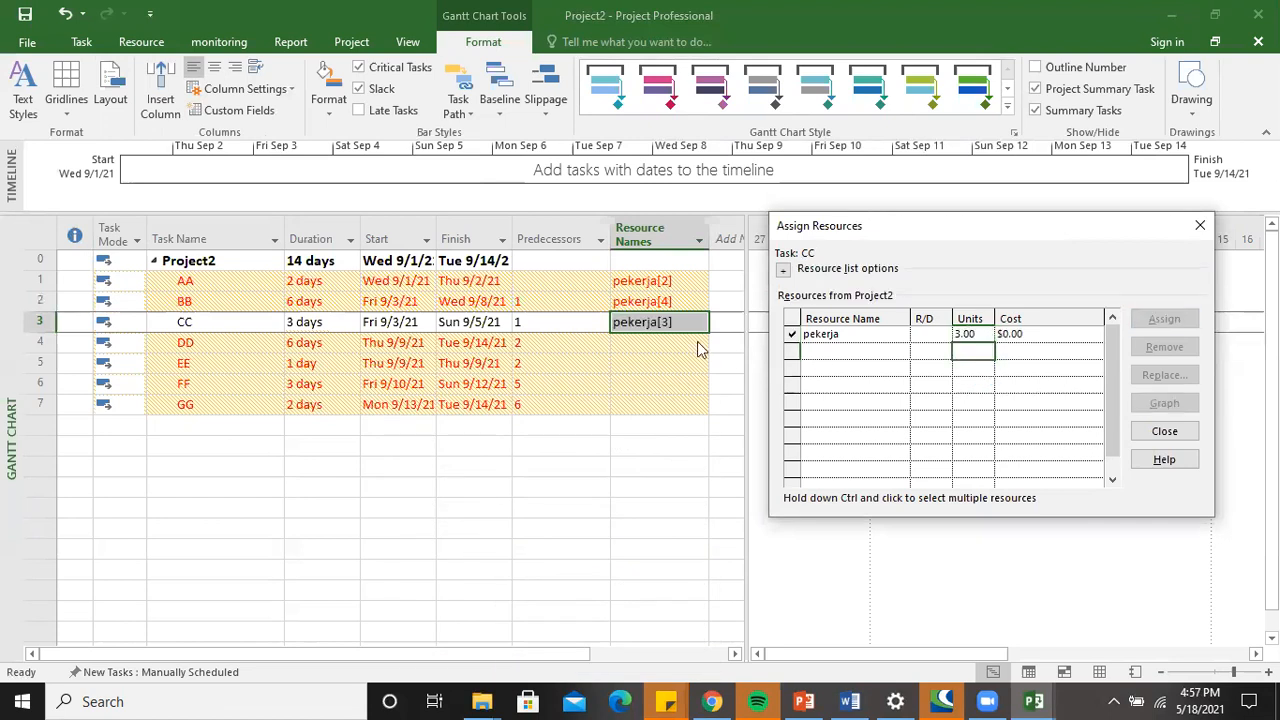
Assign pekerja to task DD, removing the single-unit assignment and redoing it with 3 units.
click(700, 349)
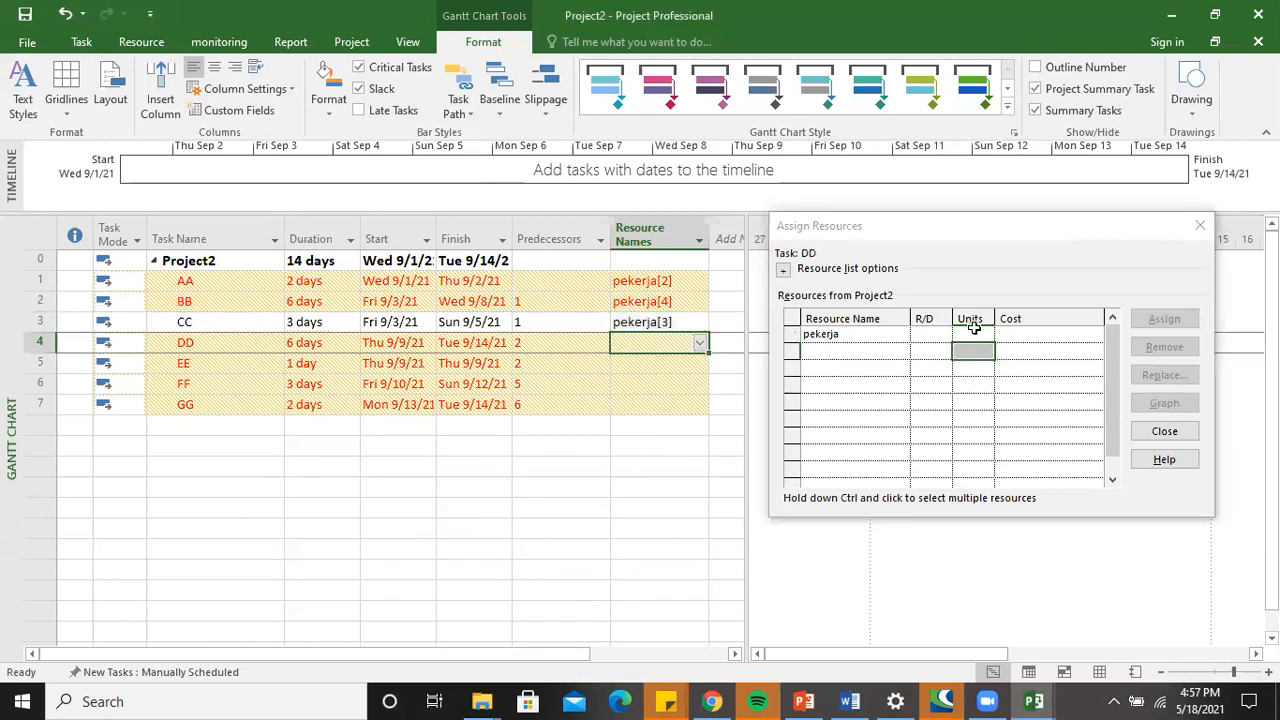
click(972, 334)
key(Return)
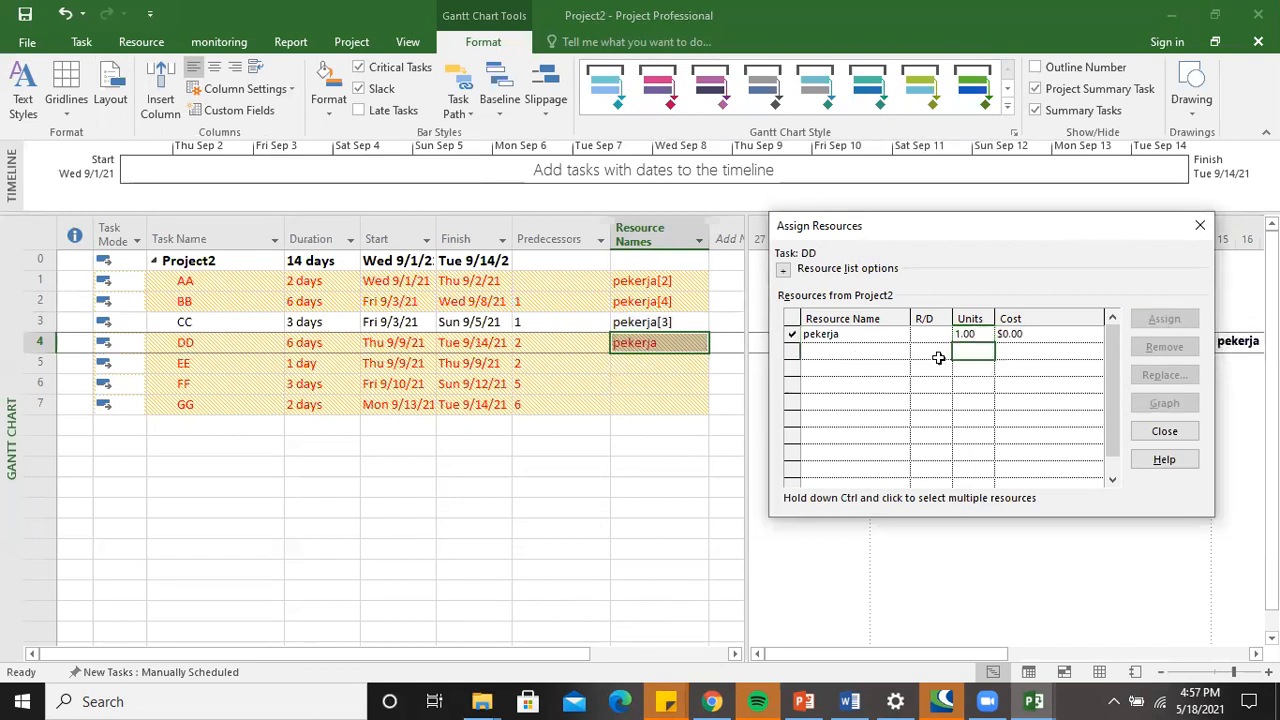
click(640, 345)
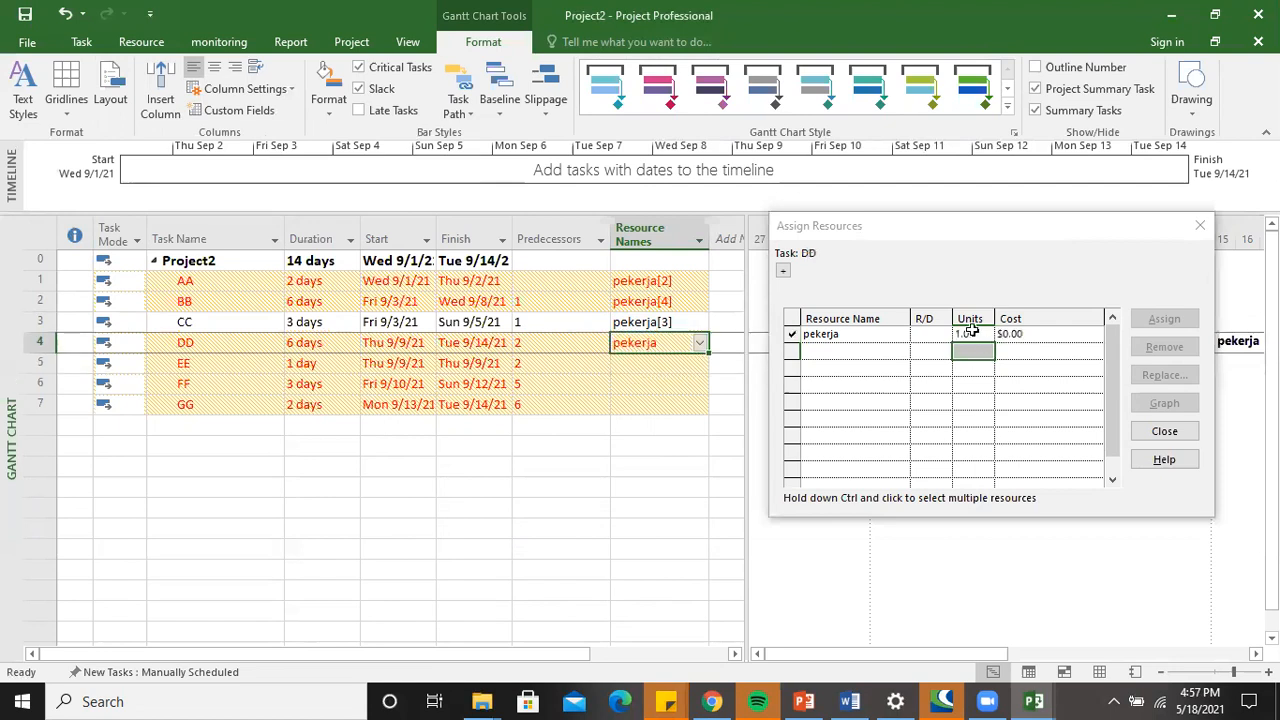
click(1021, 405)
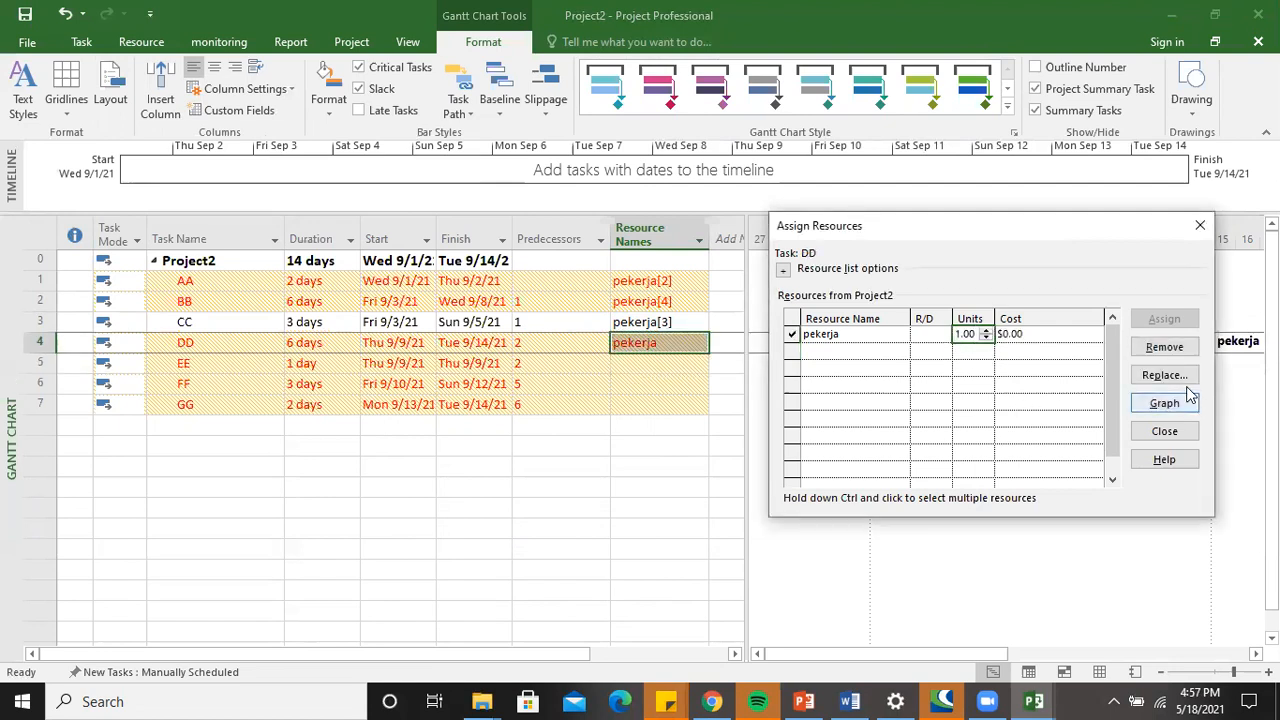
click(1164, 347)
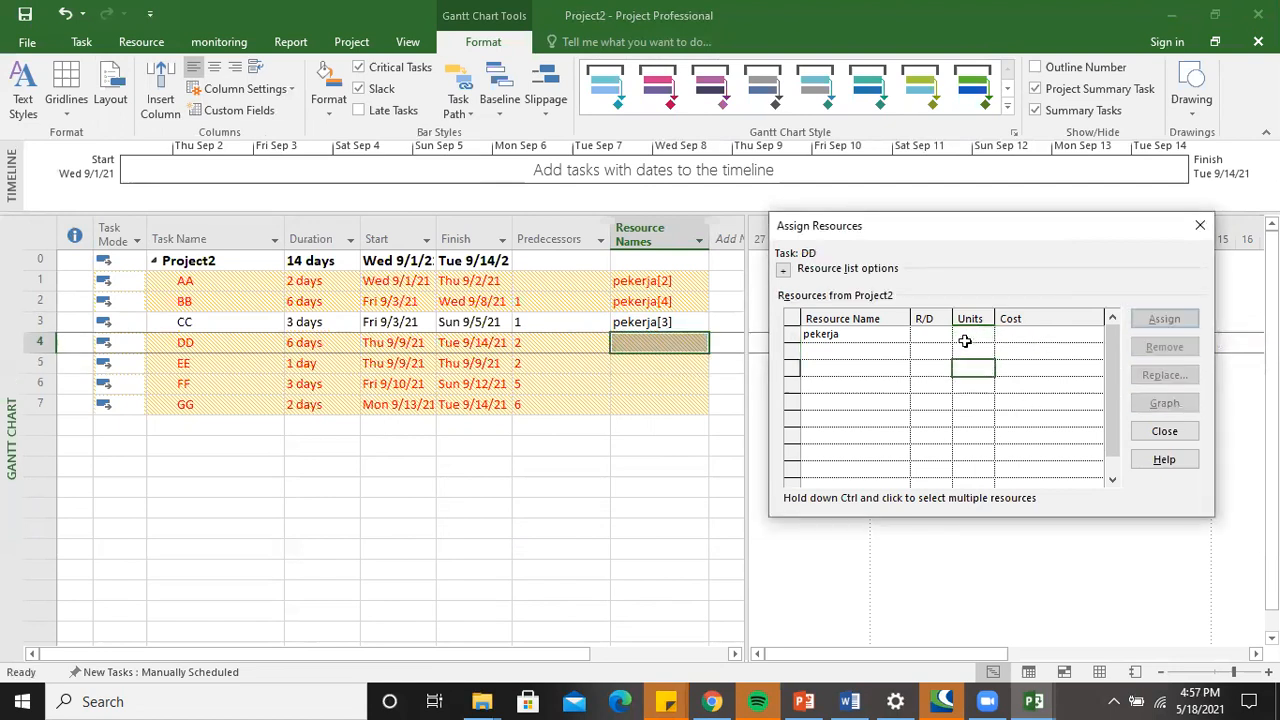
key(Return)
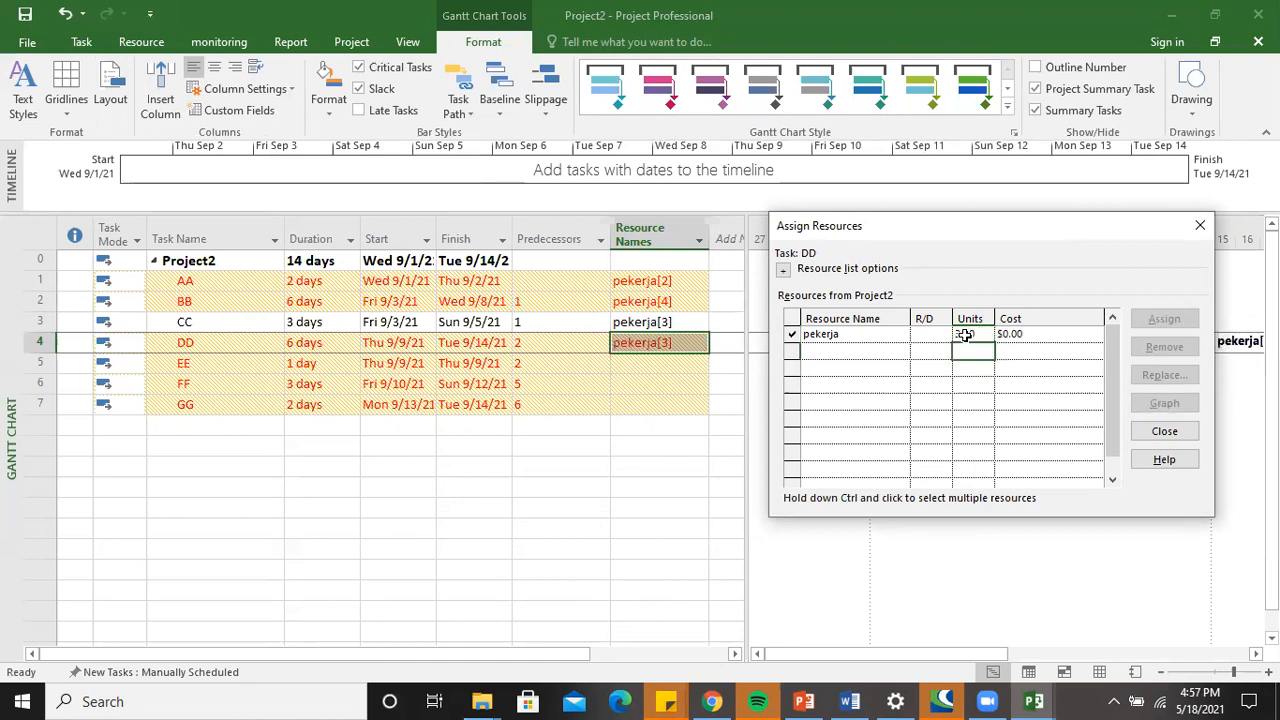
Assign 1 unit of the pekerja resource to task EE.
click(634, 362)
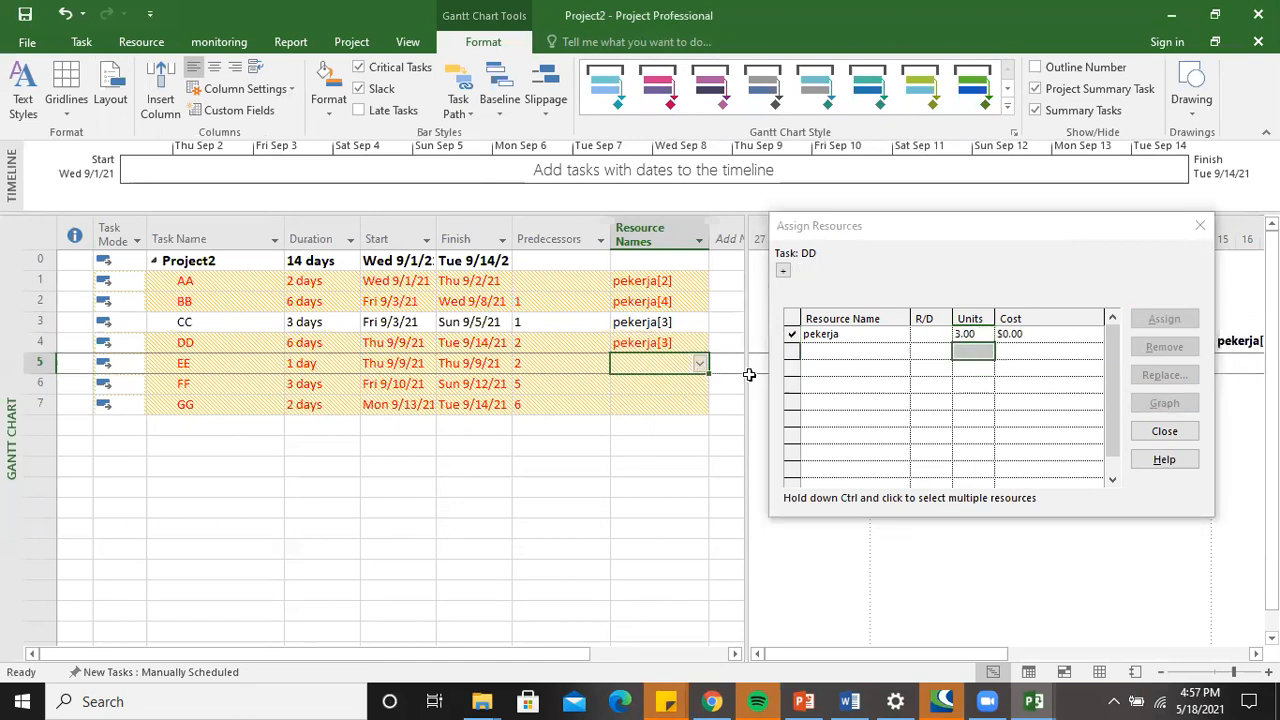
click(965, 336)
key(Return)
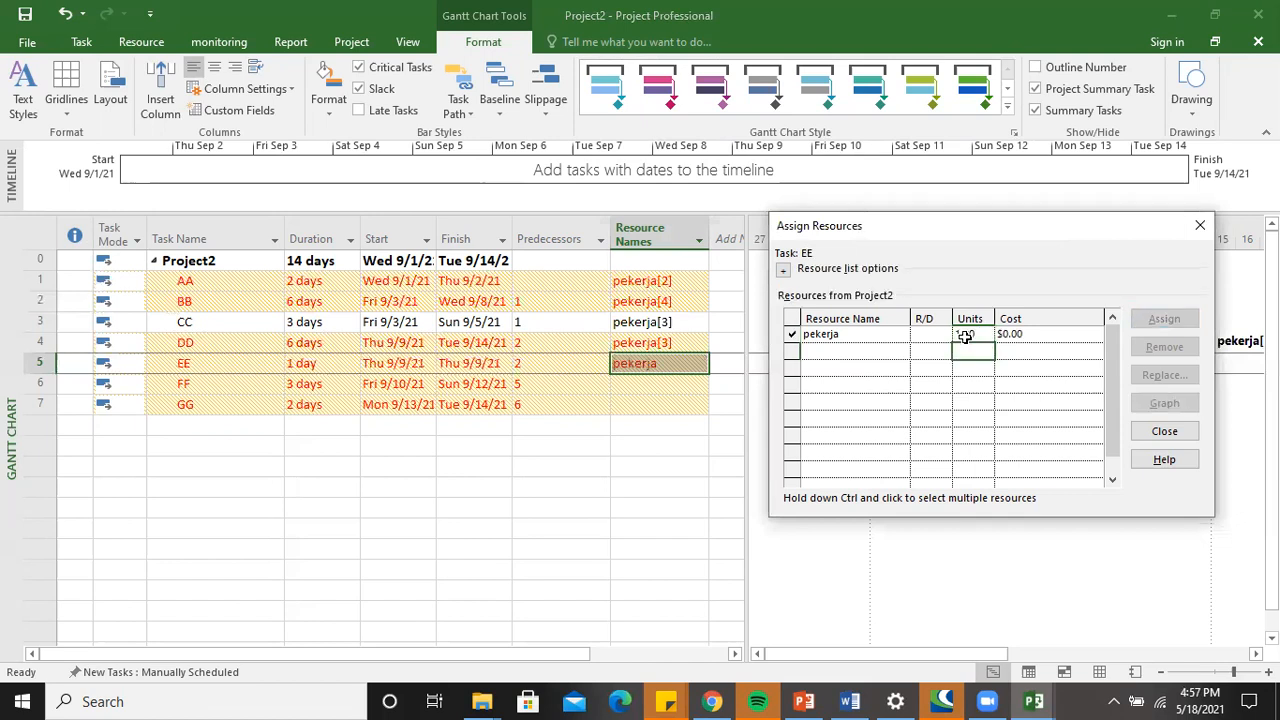
Check the case study table in the Word document and assign 3 units of pekerja to task FF.
click(656, 384)
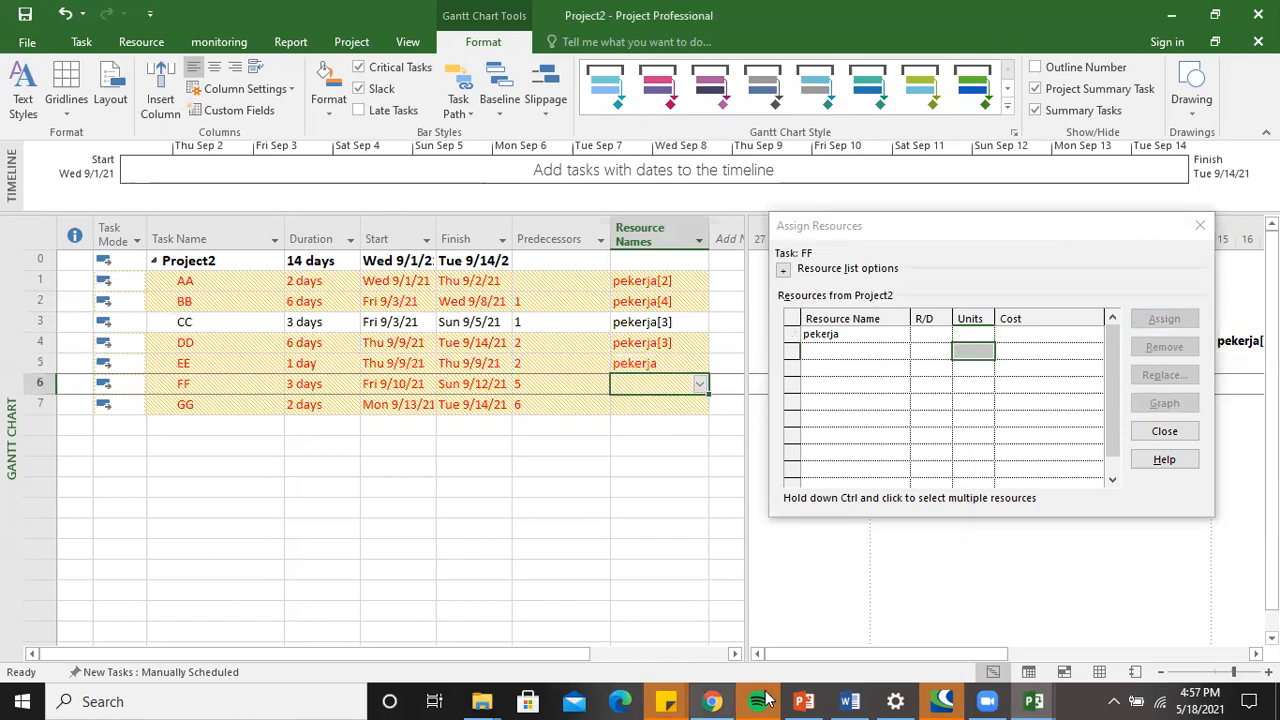
click(852, 700)
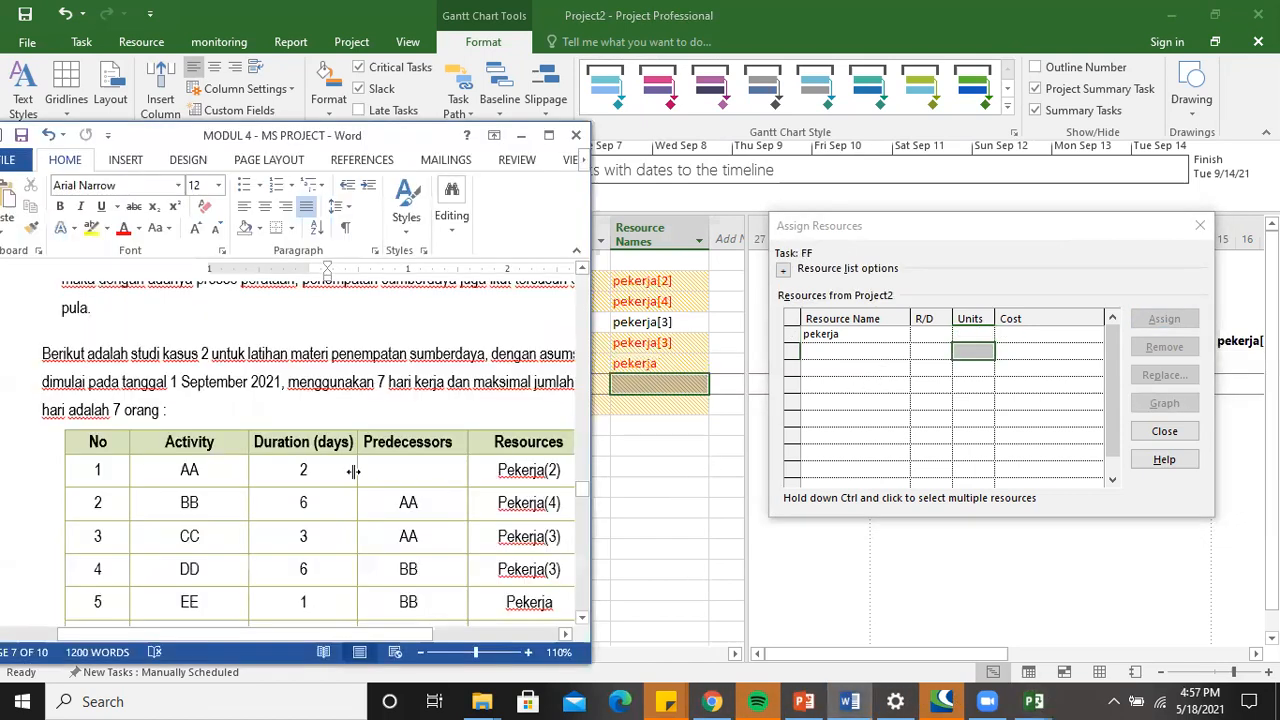
scroll(346, 476, down, 3)
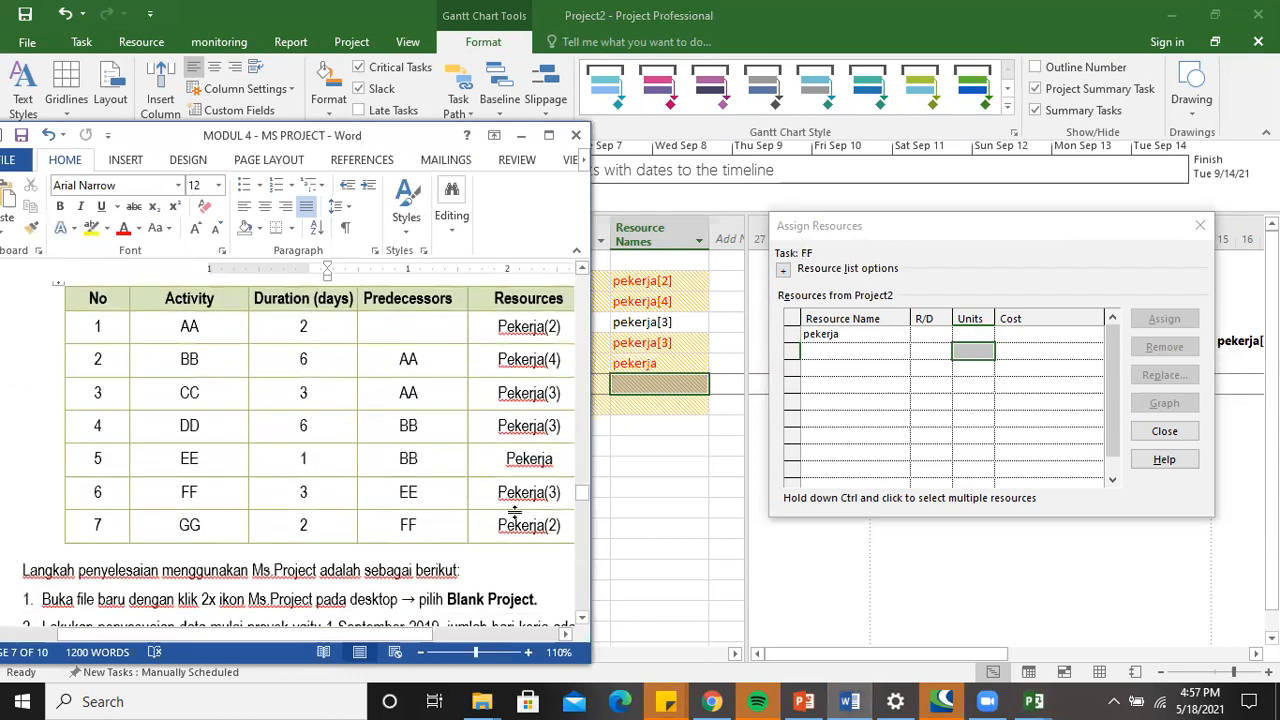
click(957, 614)
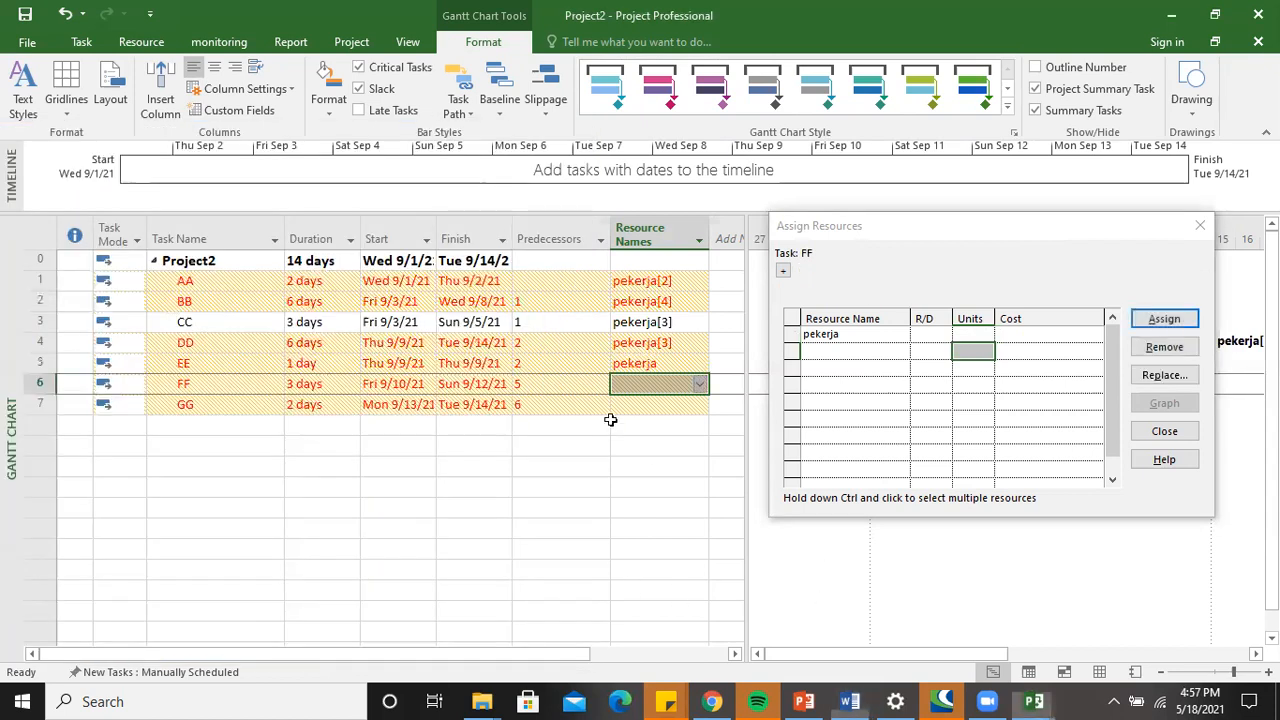
click(974, 335)
text(3)
key(Return)
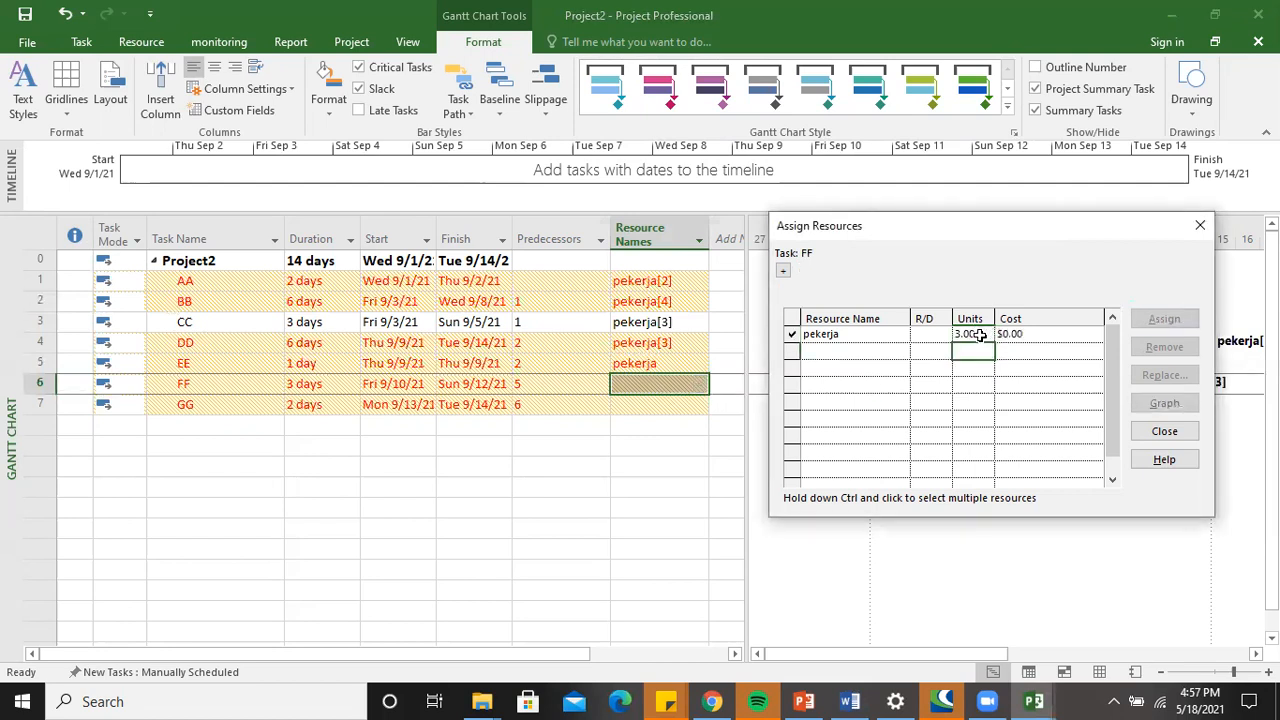
Assign 2 units of pekerja to task GG and close the resource assignment dialog.
click(655, 404)
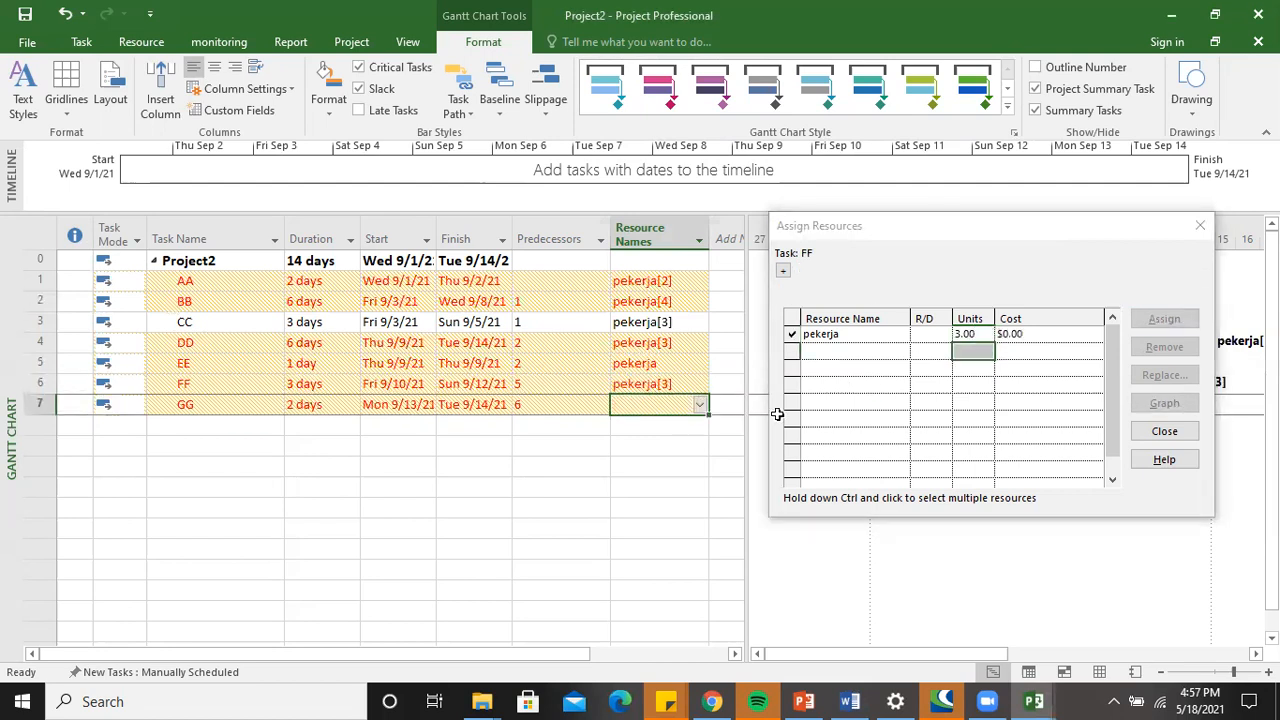
click(969, 335)
text(2)
key(Return)
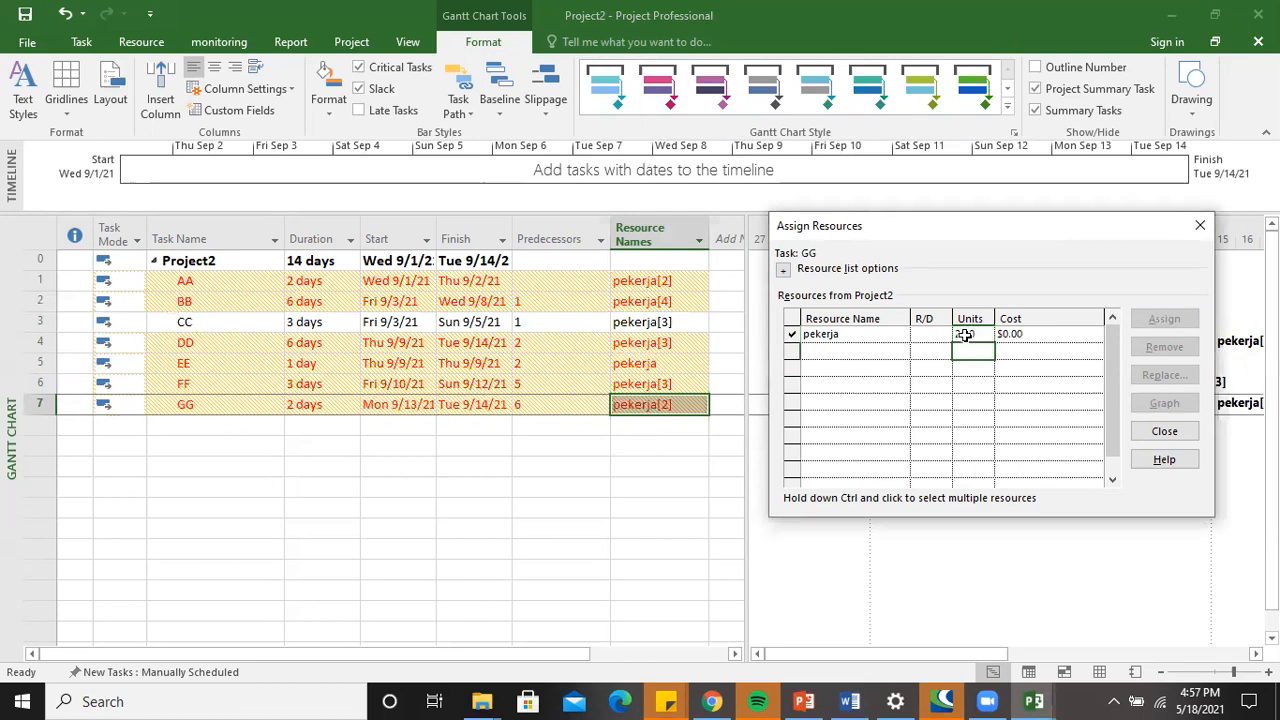
click(1200, 225)
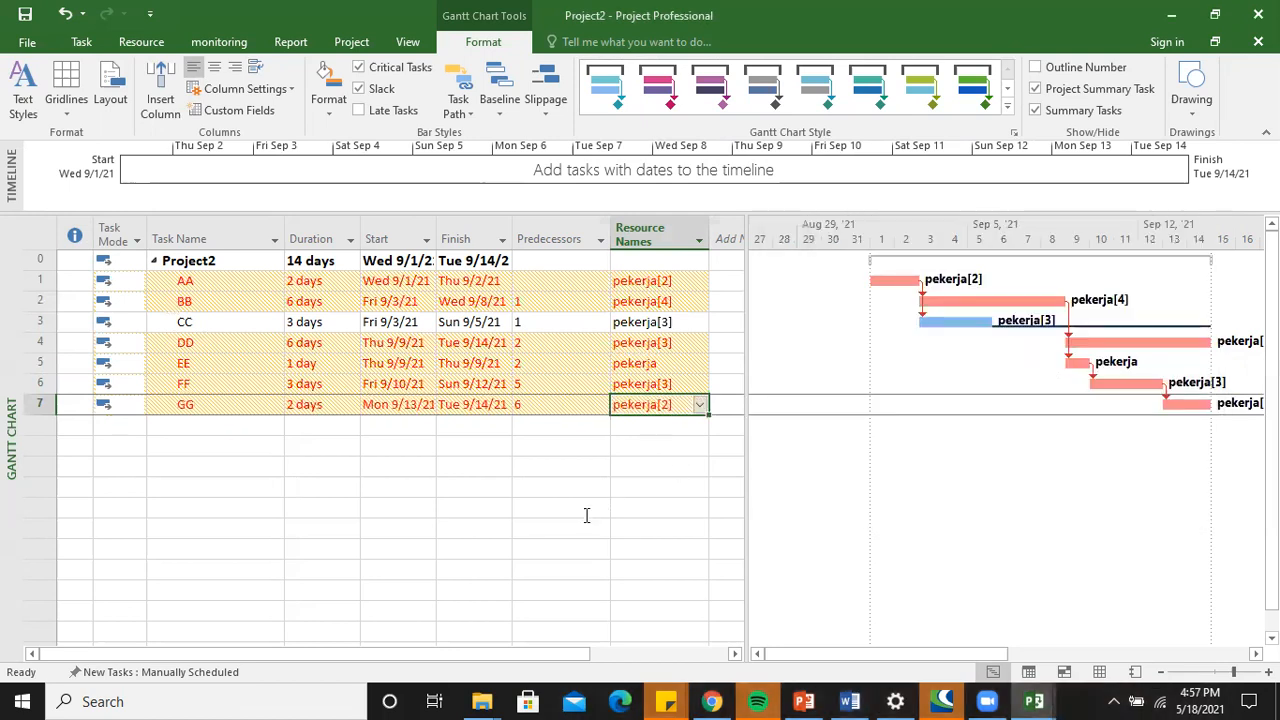
click(584, 510)
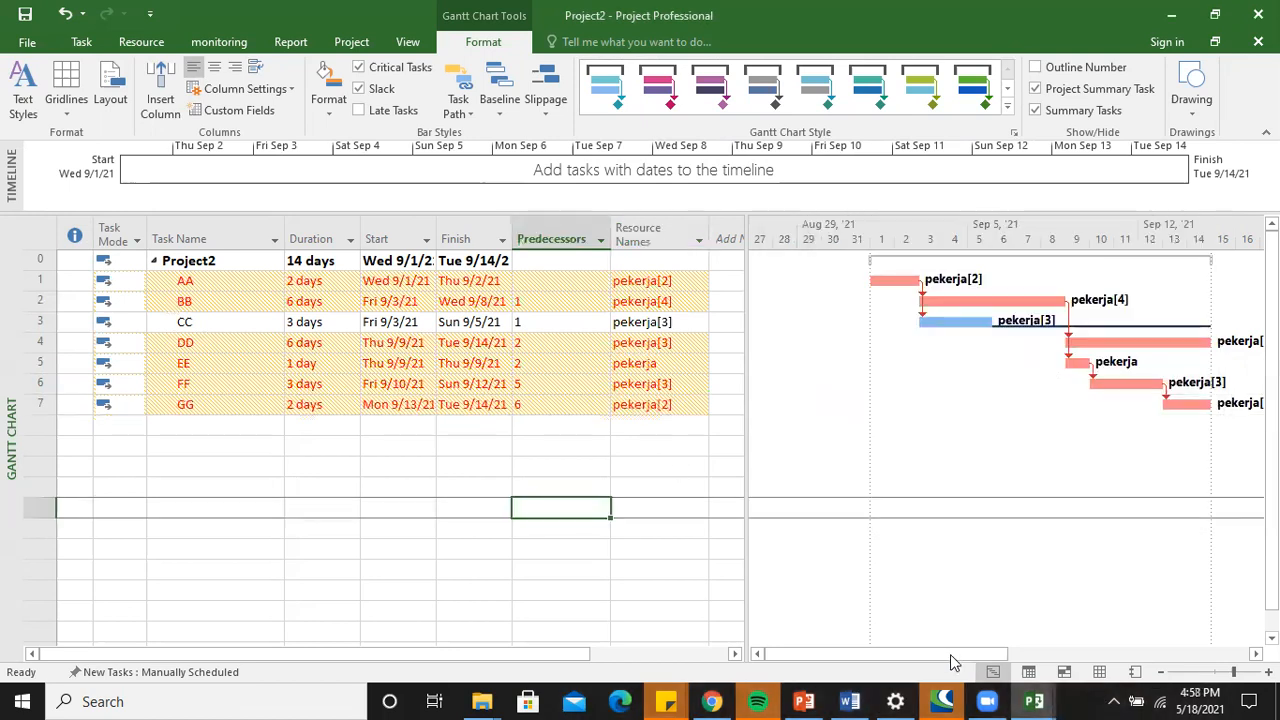
Show the Resource Graph as the details view below the Gantt chart and display it for pekerja using task AA.
click(1065, 654)
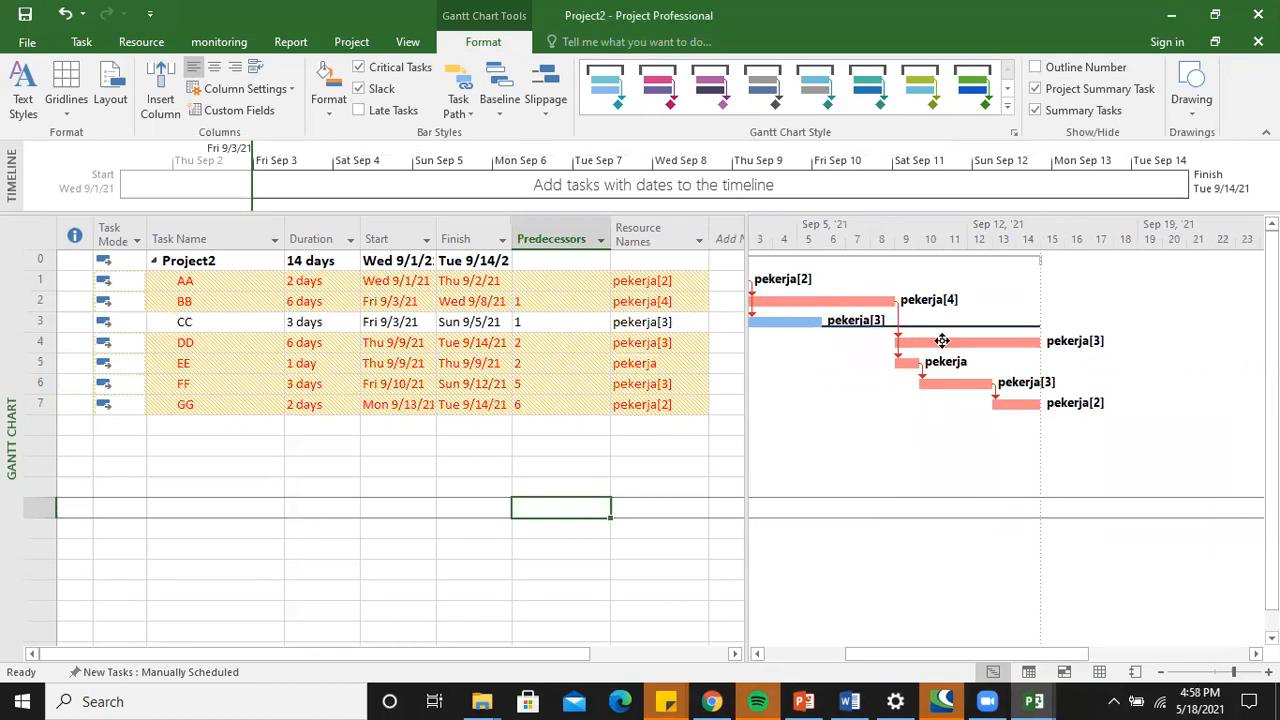
click(408, 42)
click(919, 89)
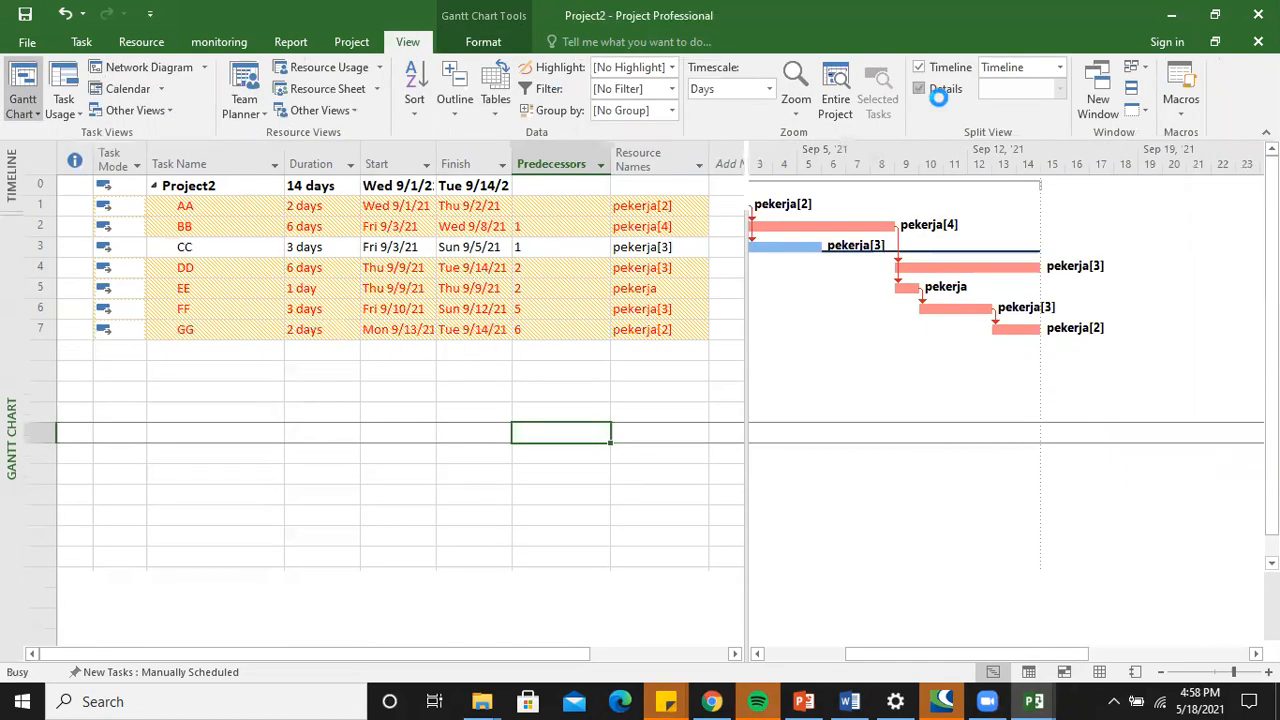
click(1057, 89)
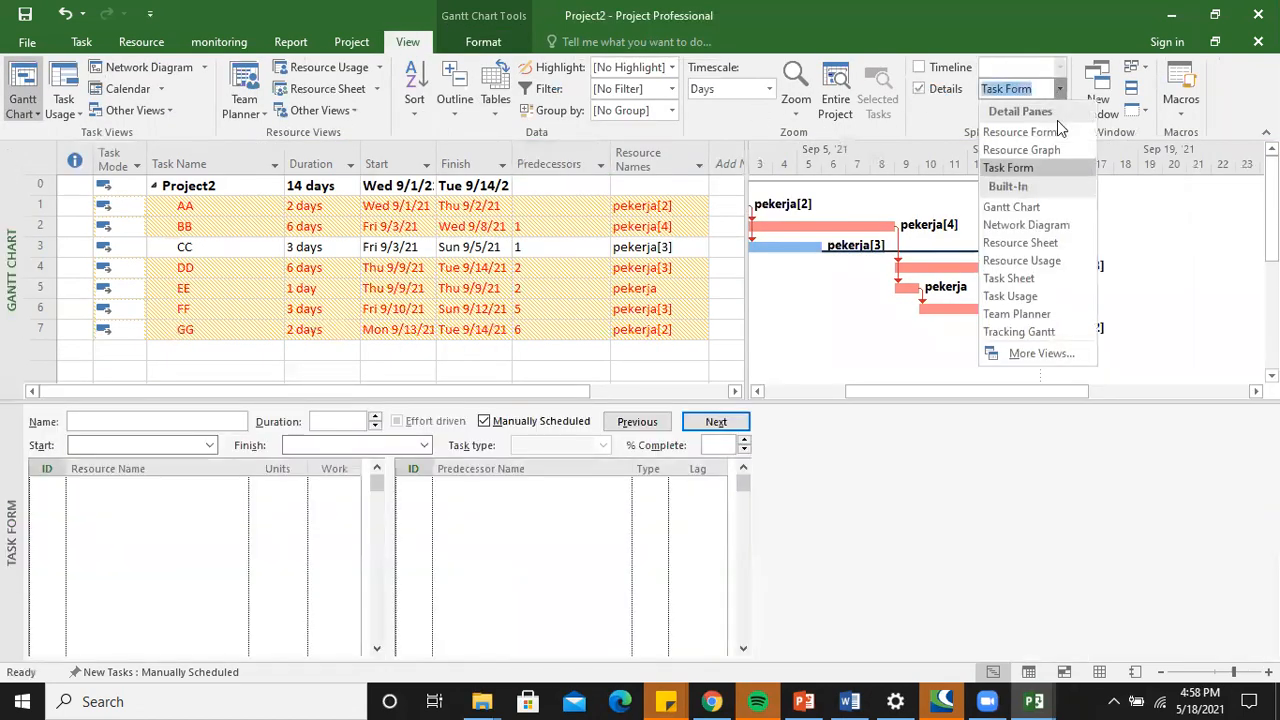
click(1057, 148)
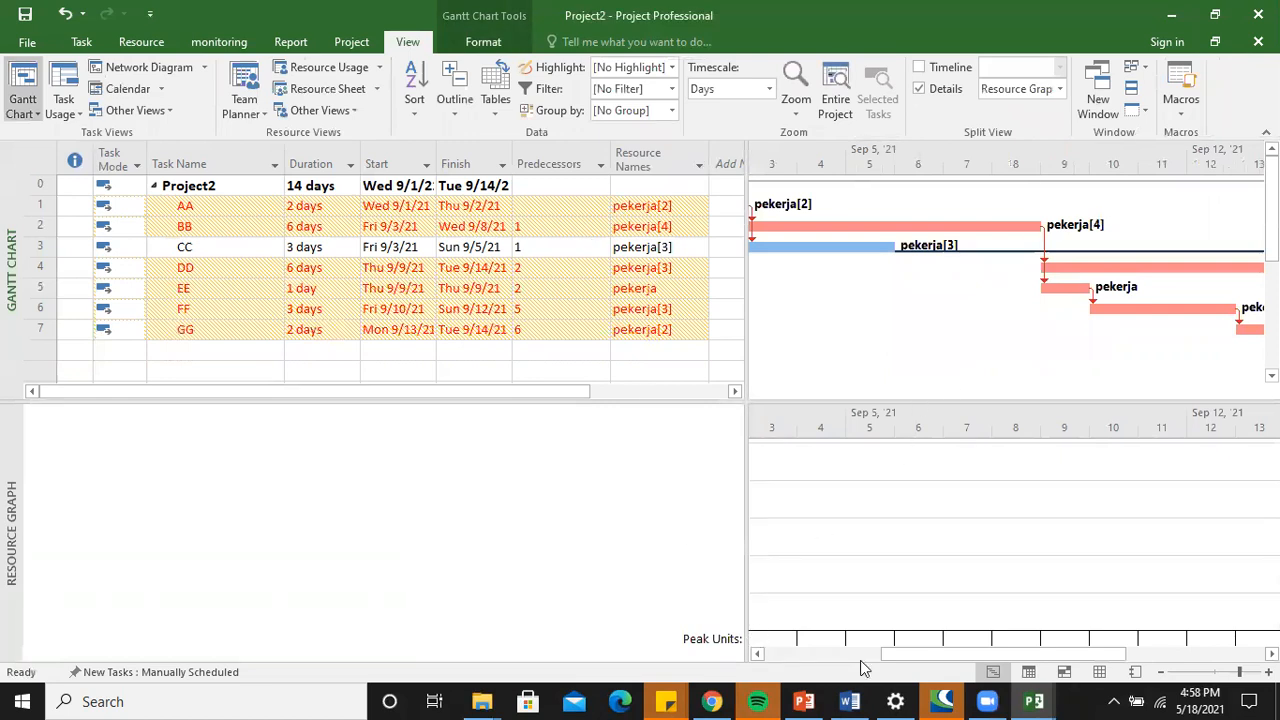
drag(920, 654, 818, 645)
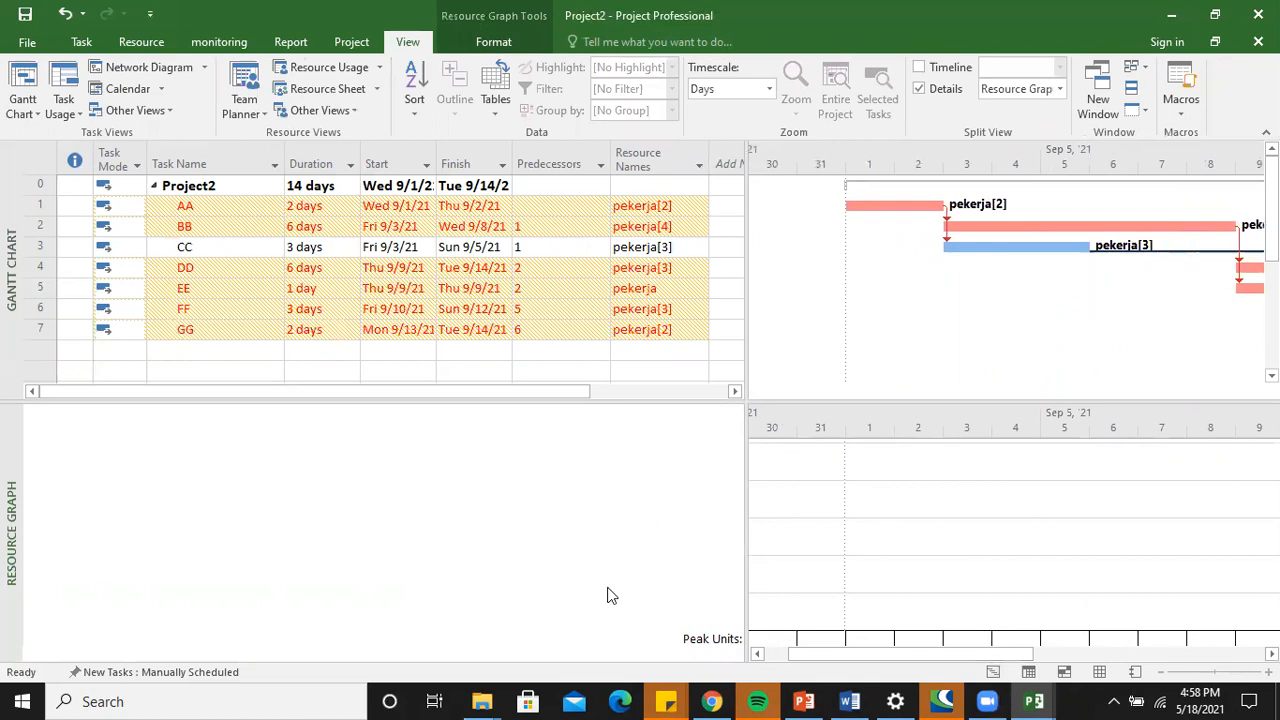
click(636, 204)
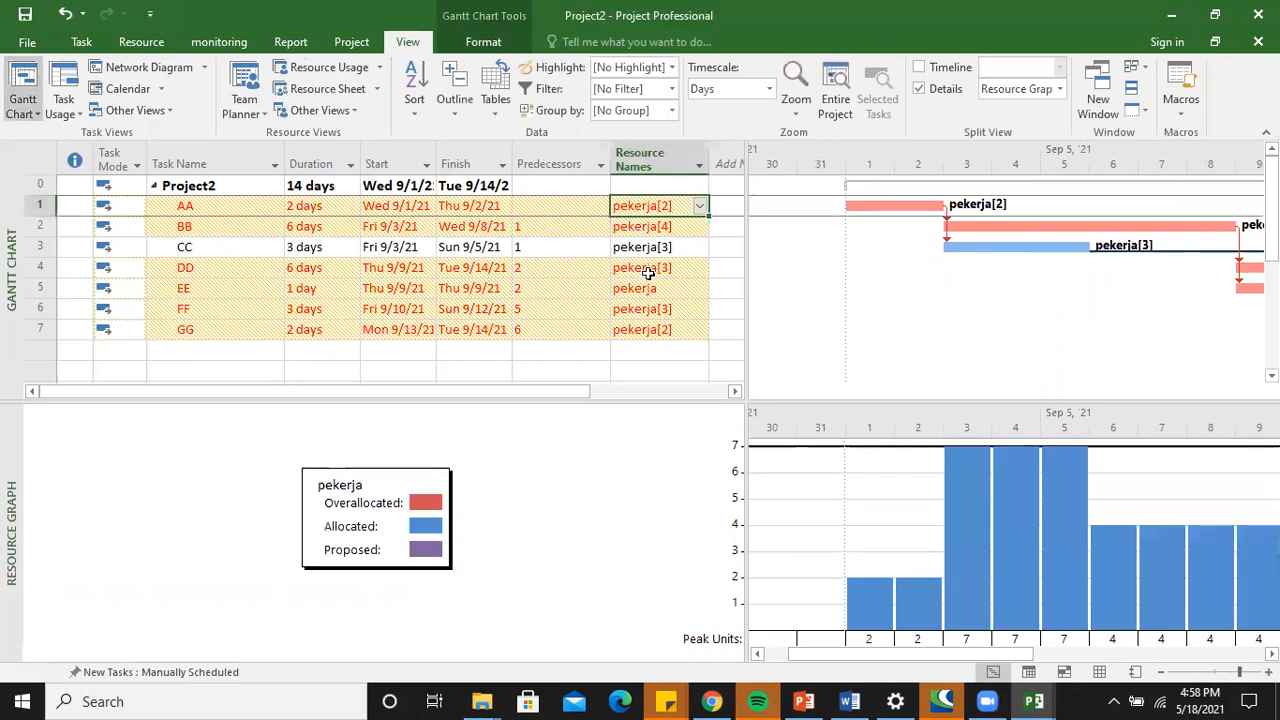
Widen the chart area to fit the full September 1 to 14 schedule and its resource graph.
drag(747, 512, 468, 466)
click(825, 655)
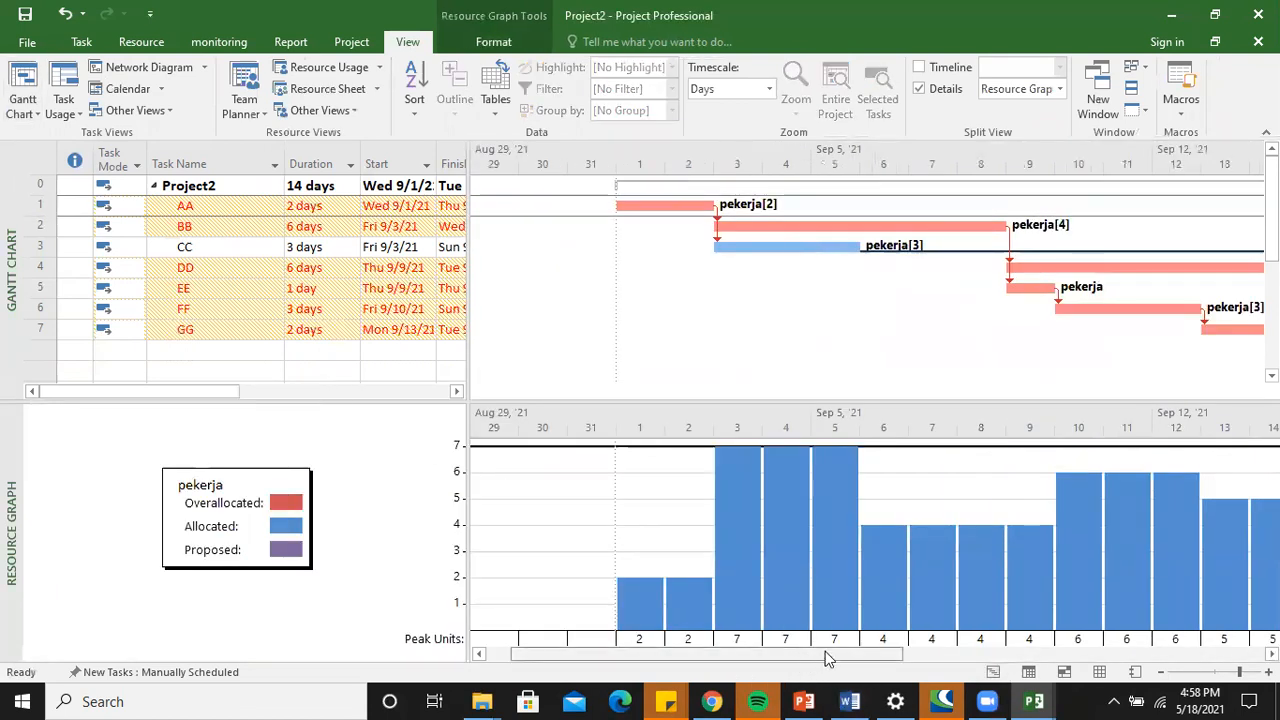
drag(825, 651, 840, 651)
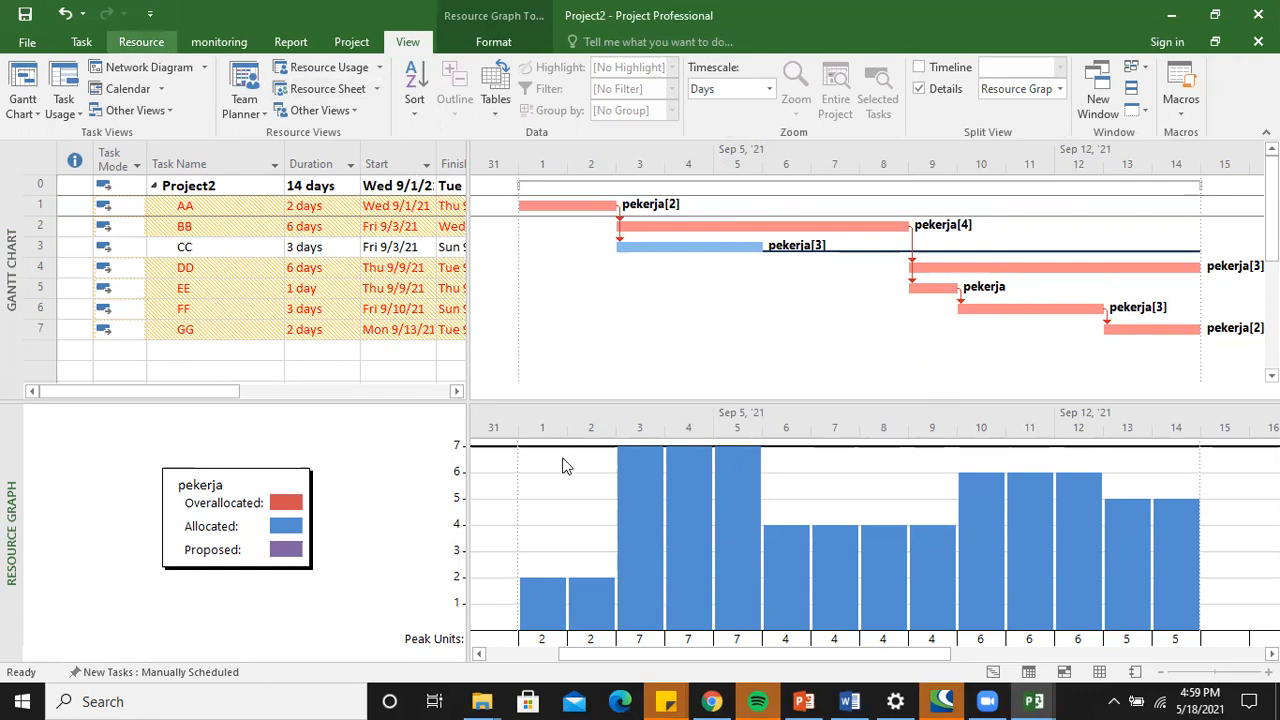
Shift task CC's Gantt bar forward one day at a time until it starts on Tue 9/7/21.
click(141, 41)
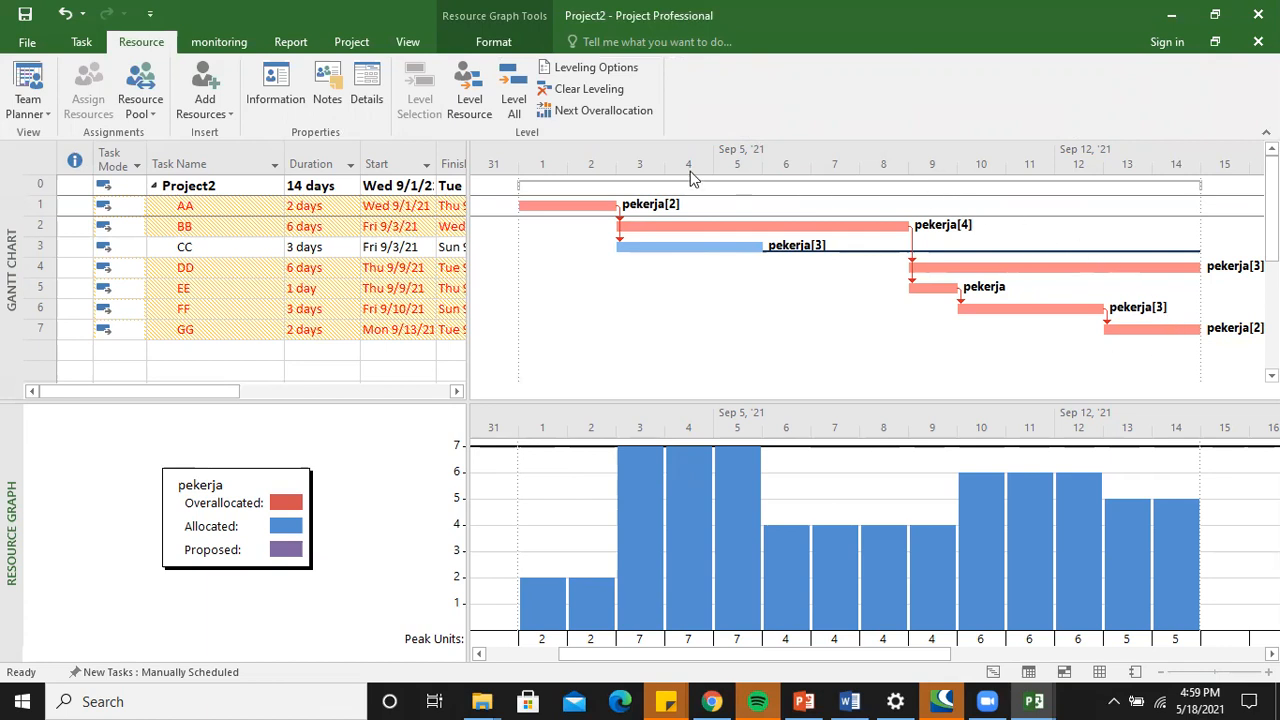
click(659, 246)
drag(659, 246, 727, 255)
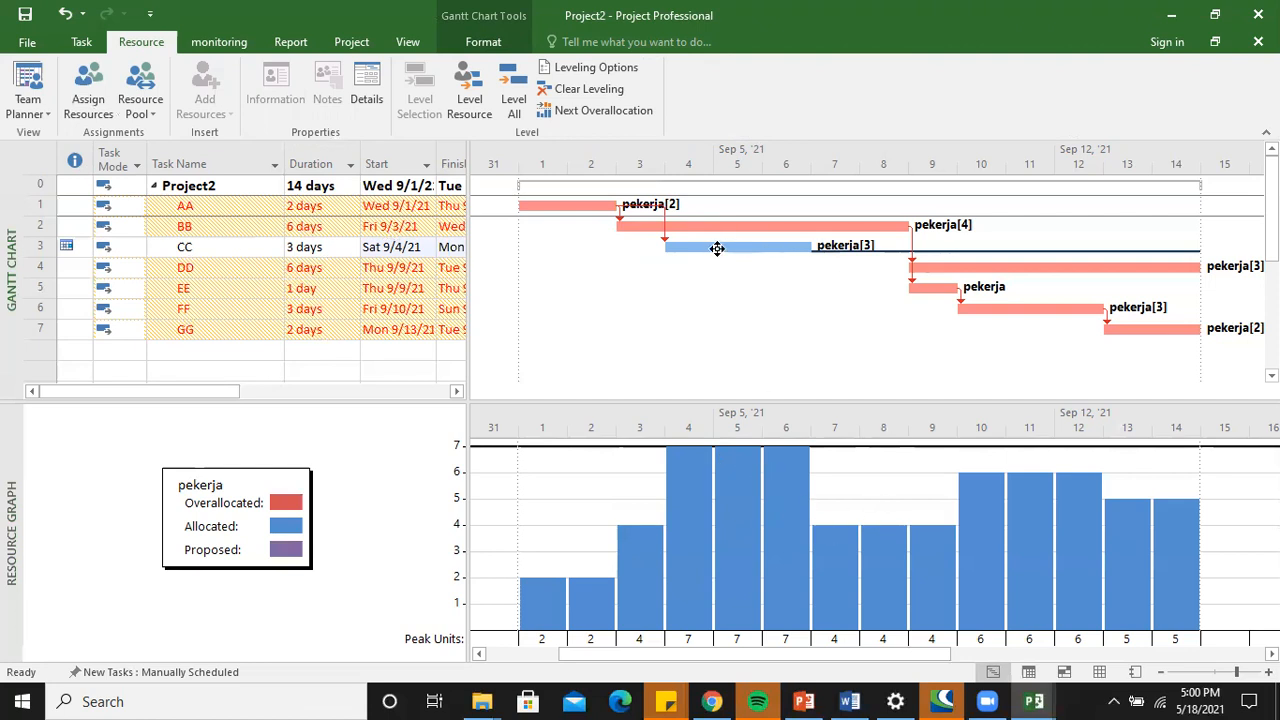
drag(714, 249, 809, 251)
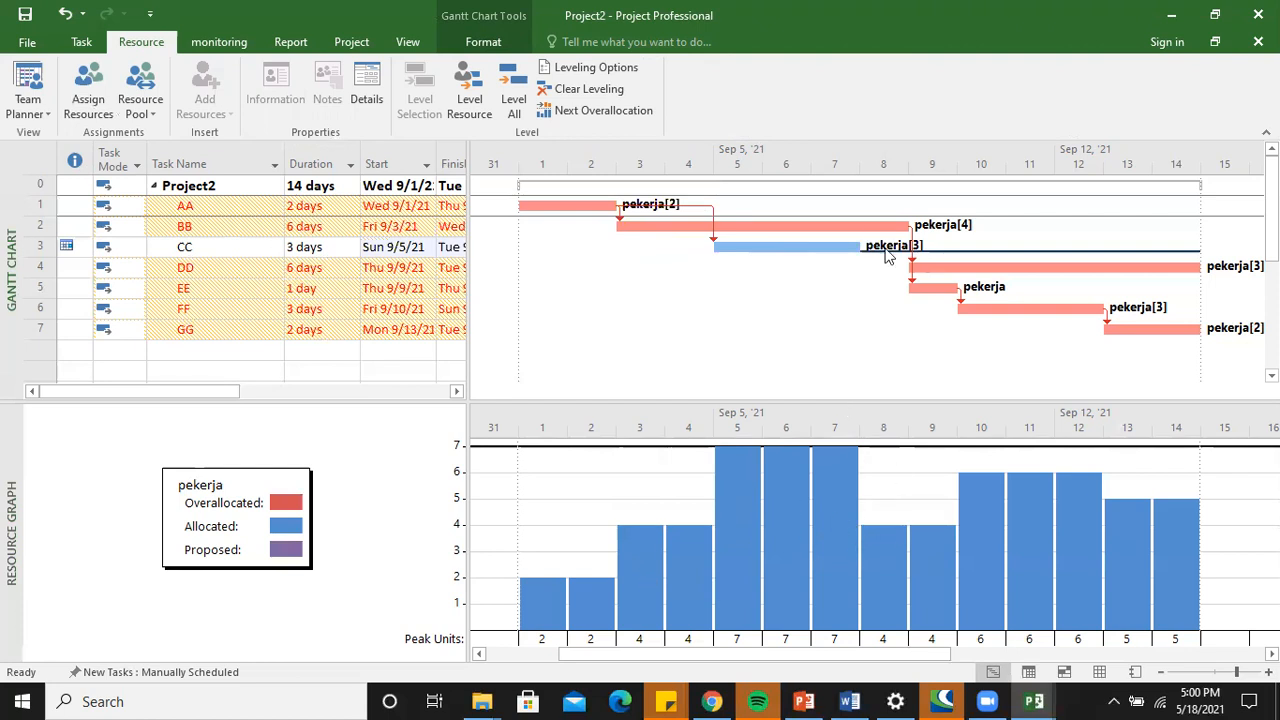
drag(807, 249, 856, 250)
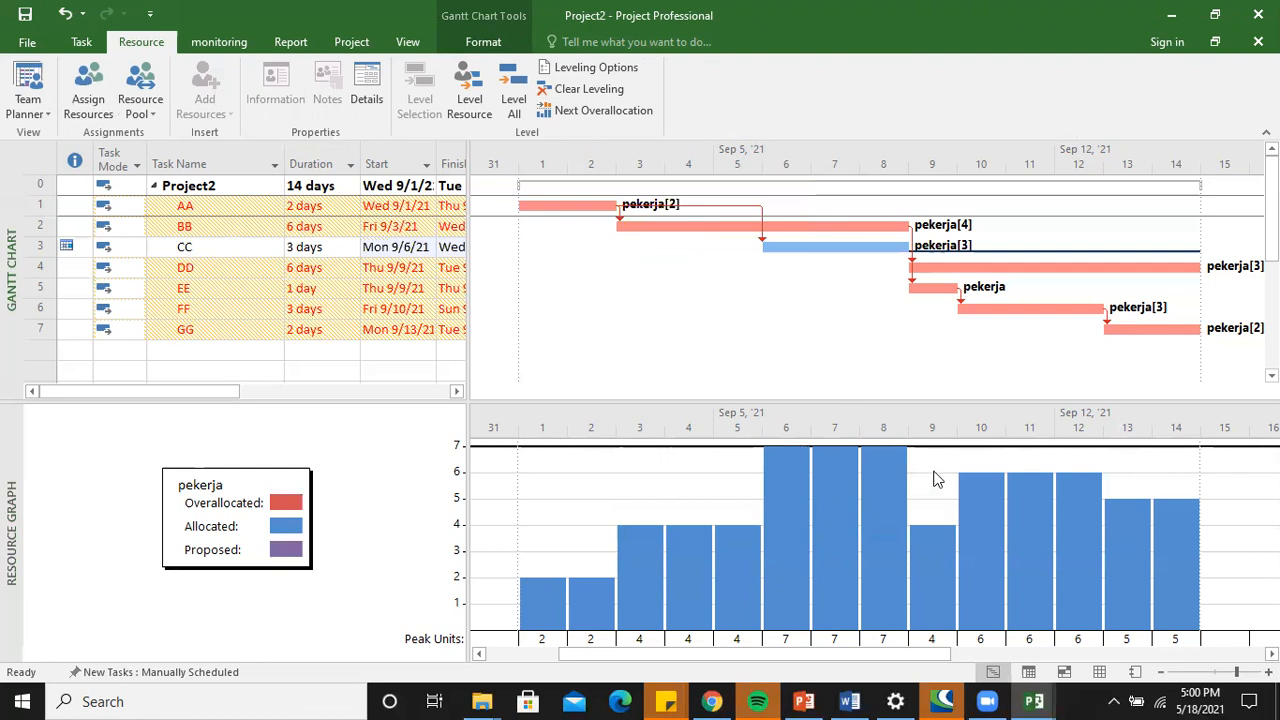
drag(845, 245, 895, 247)
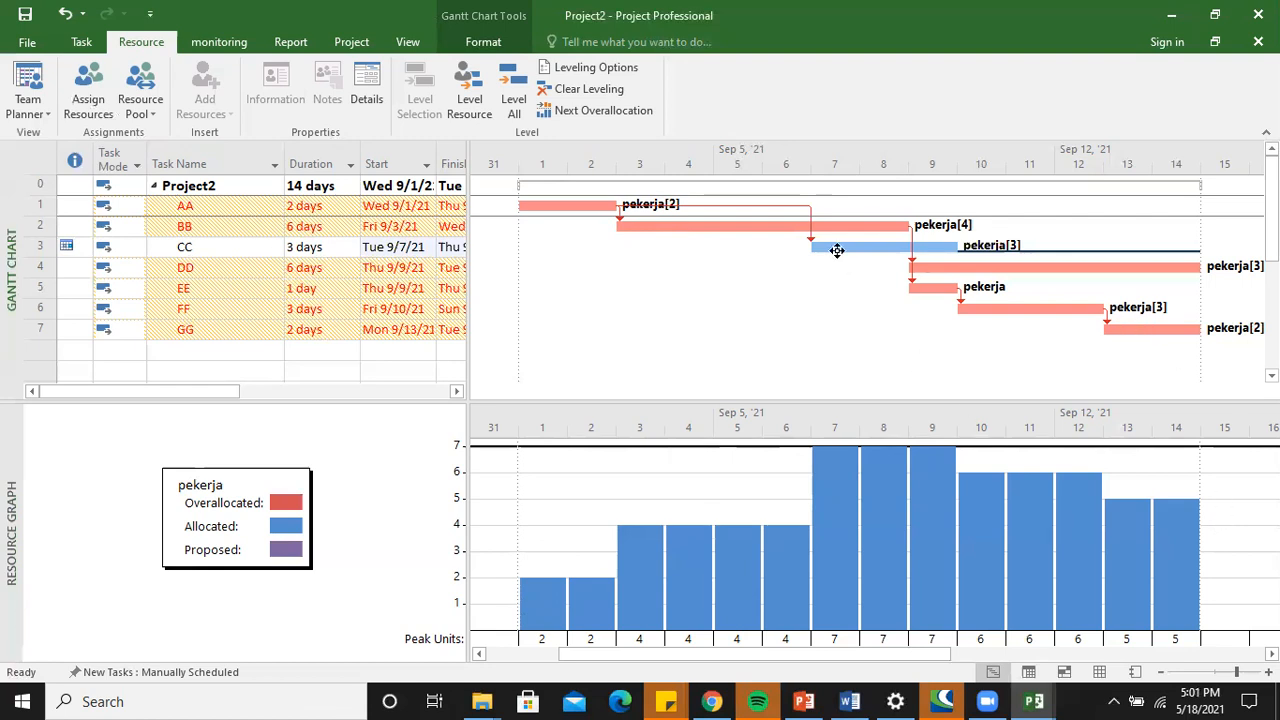
Try a Wed 9/8/21 start for task CC and return its bar to a Tue 9/7/21 start.
drag(839, 249, 908, 253)
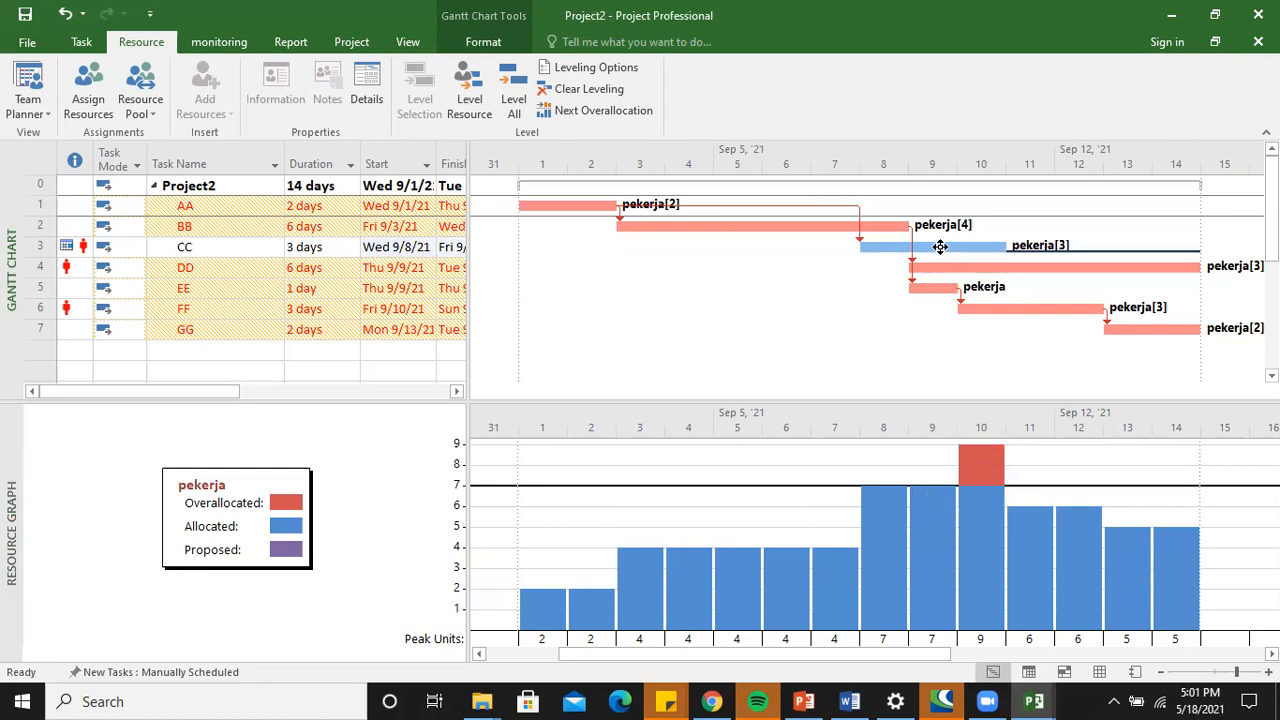
drag(940, 245, 881, 245)
drag(874, 250, 922, 251)
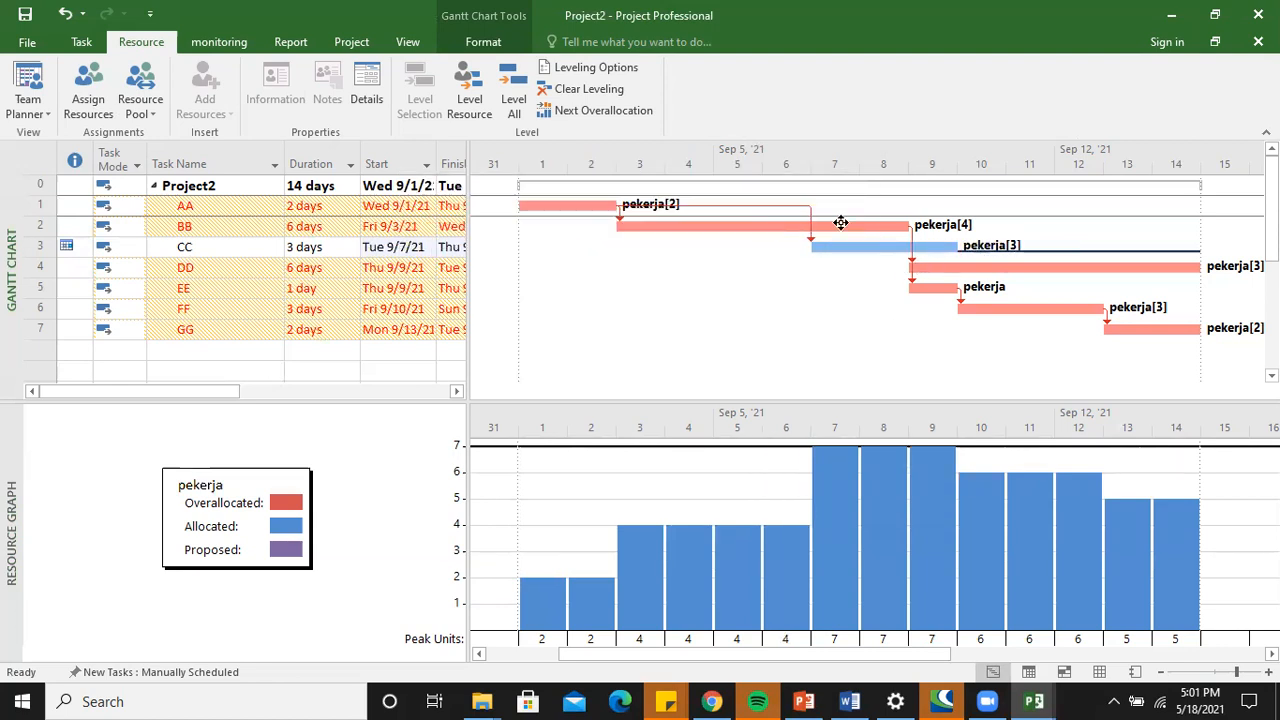